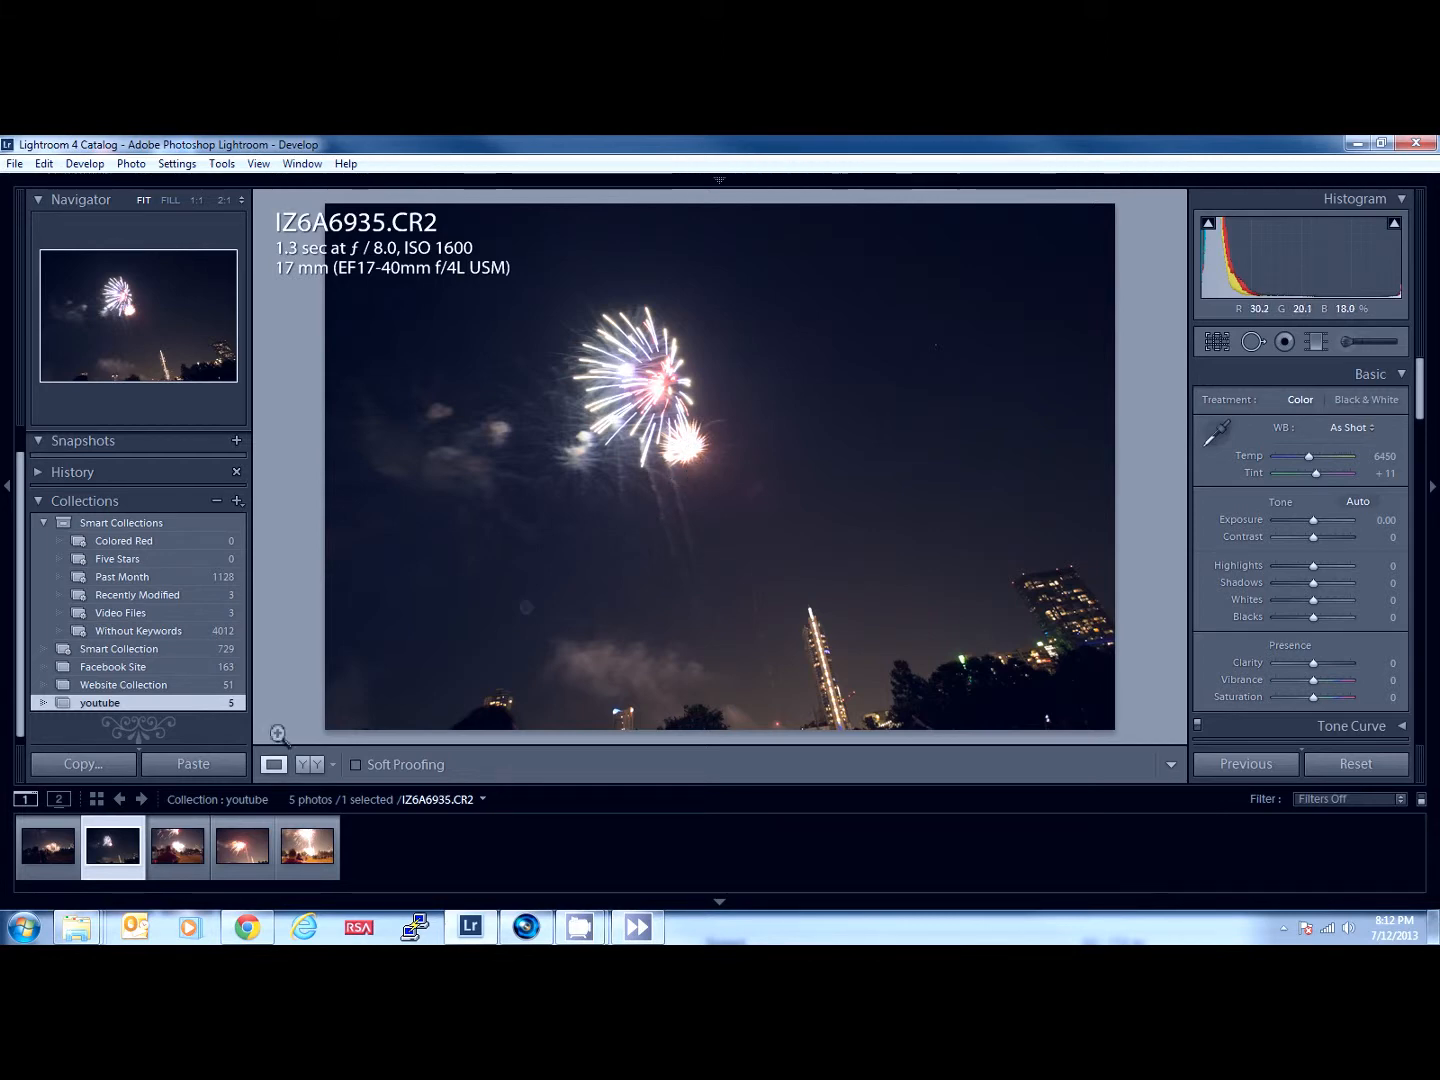
- Review the fireworks photos IZ6A6951.CR2, IZ6A6956.CR2 and IZ6A6957.CR2 one after another
click(190, 859)
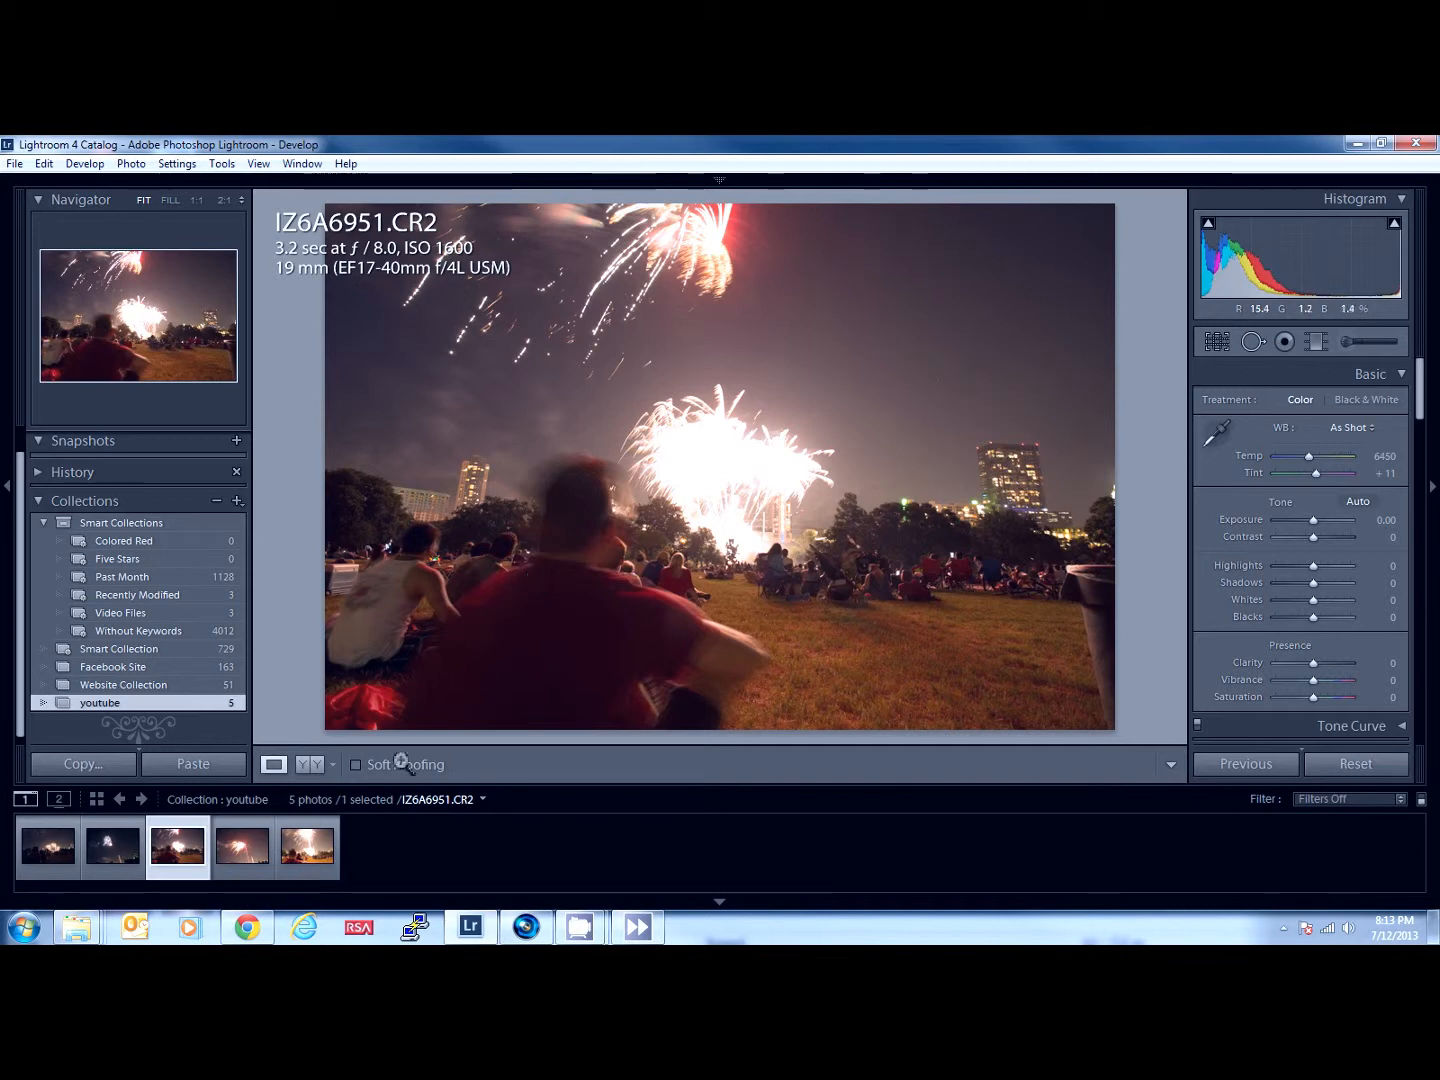
click(253, 860)
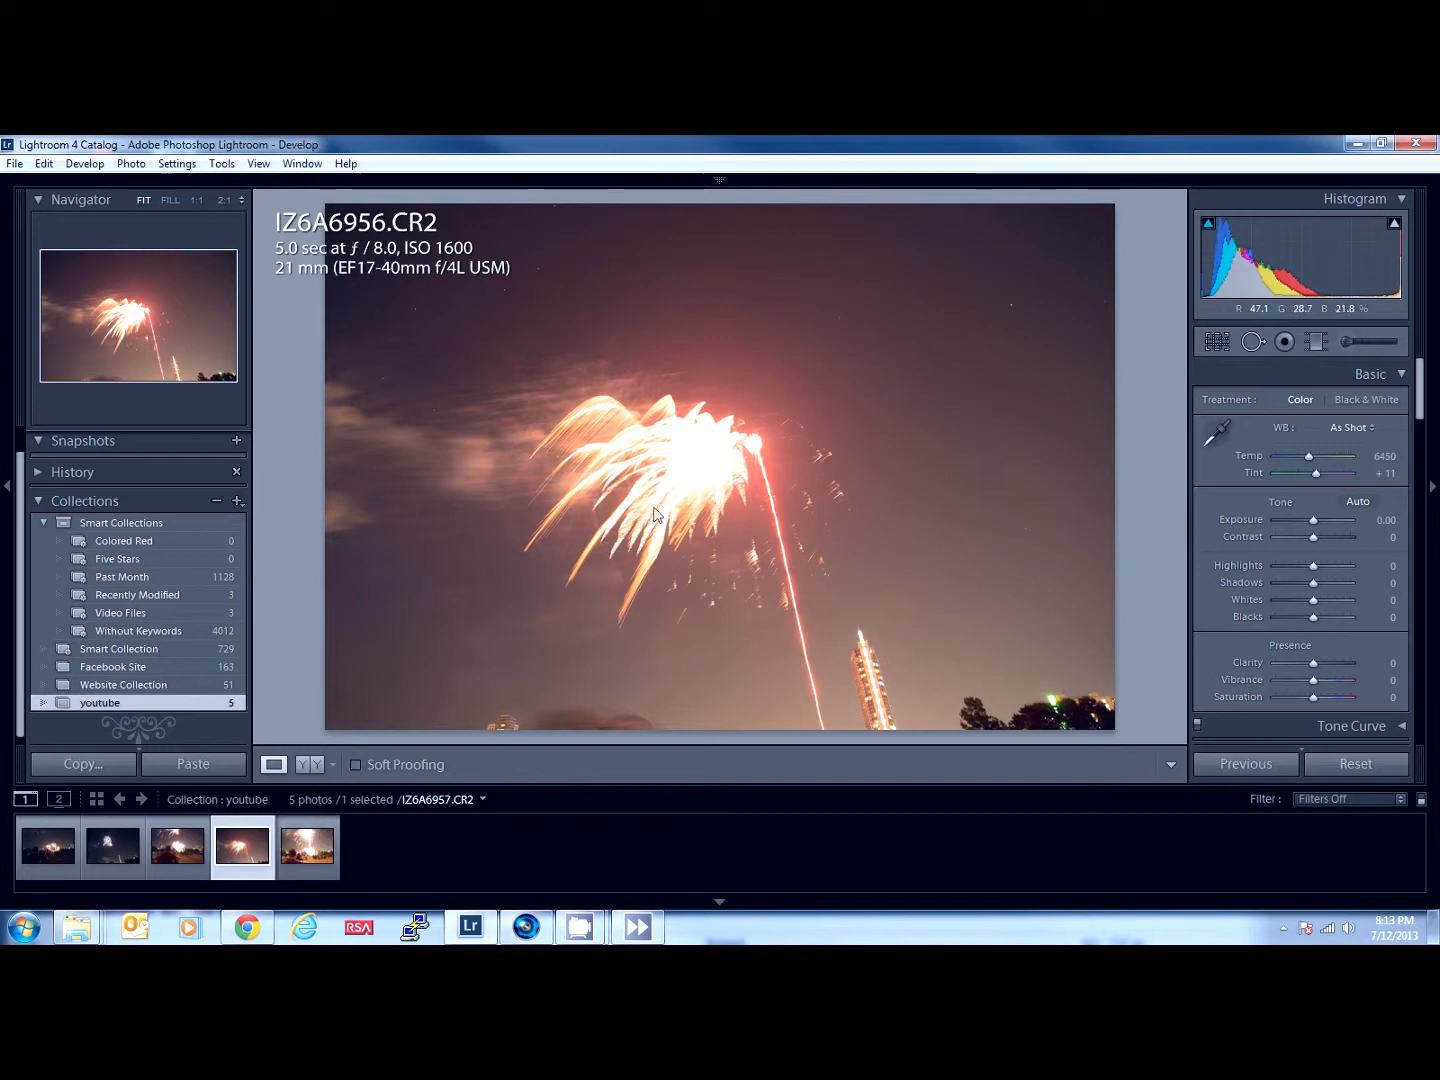
click(308, 852)
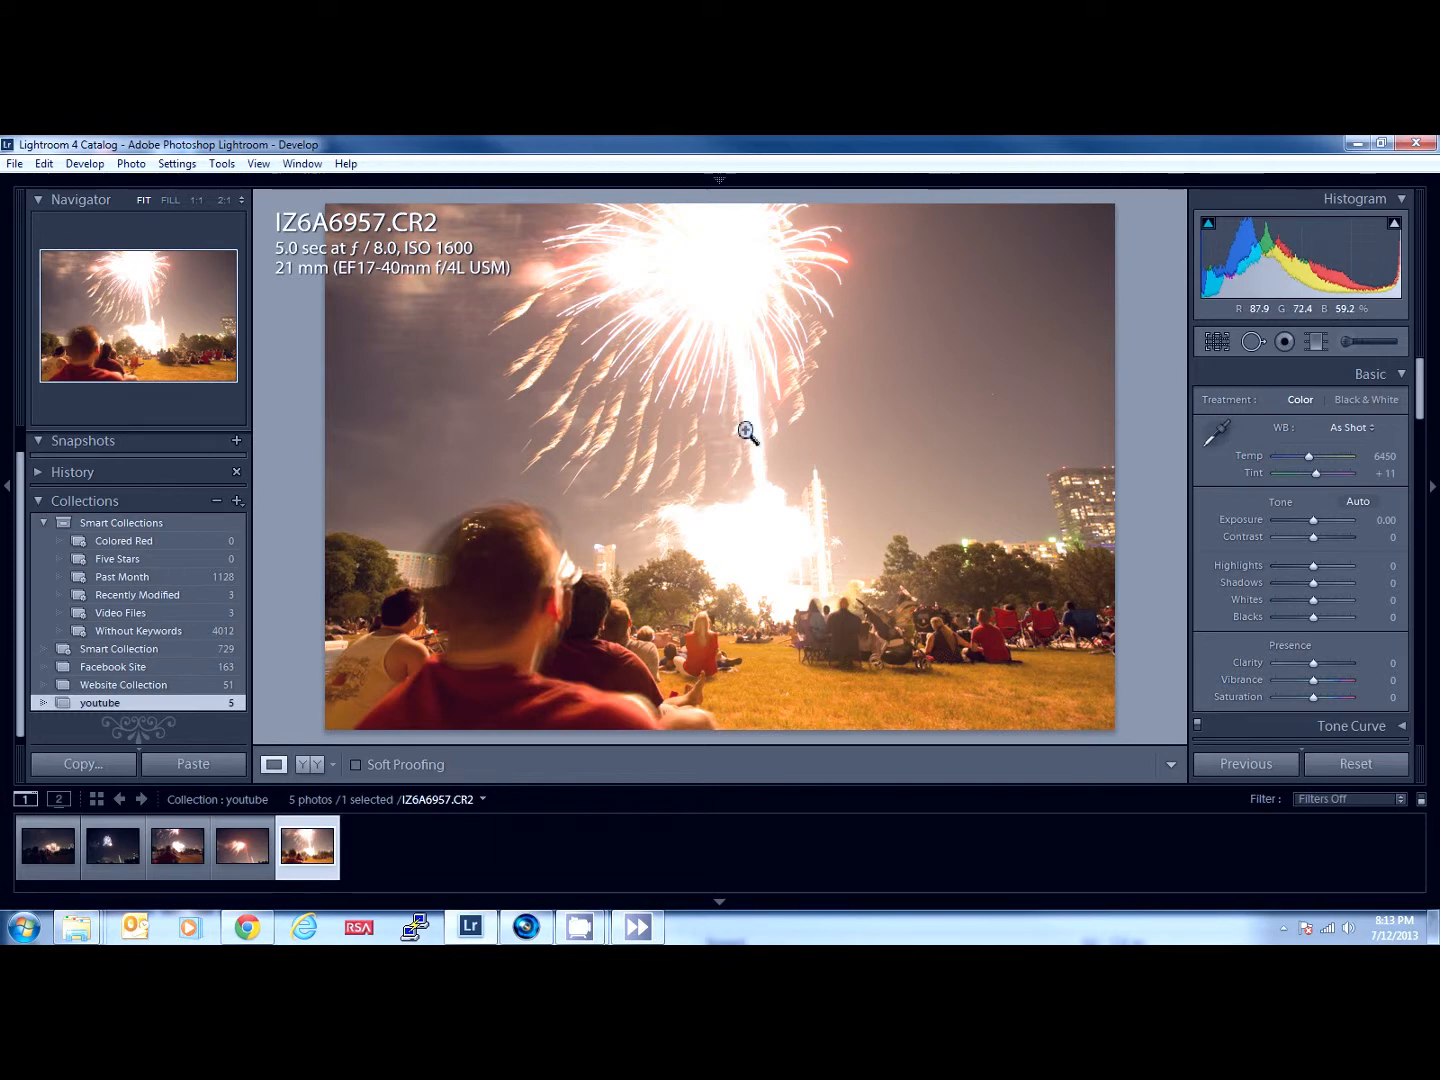
- Open photo IZ6A6945.CR2 and set its contrast to +35 and exposure to +1.31
click(52, 869)
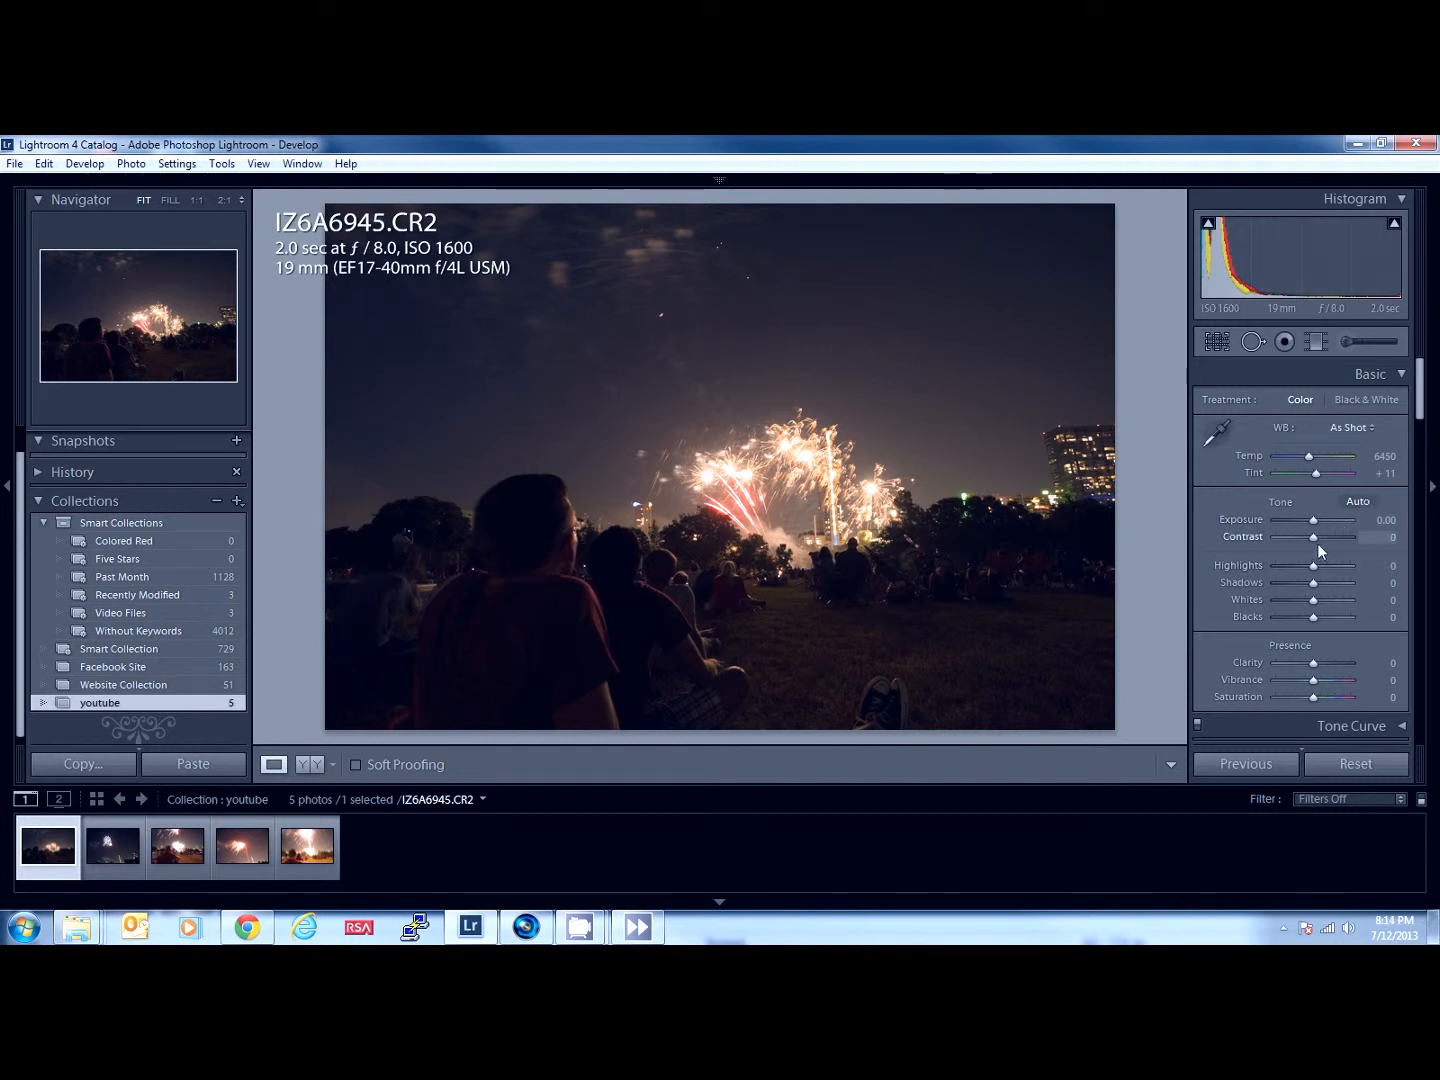
drag(1322, 537, 1327, 535)
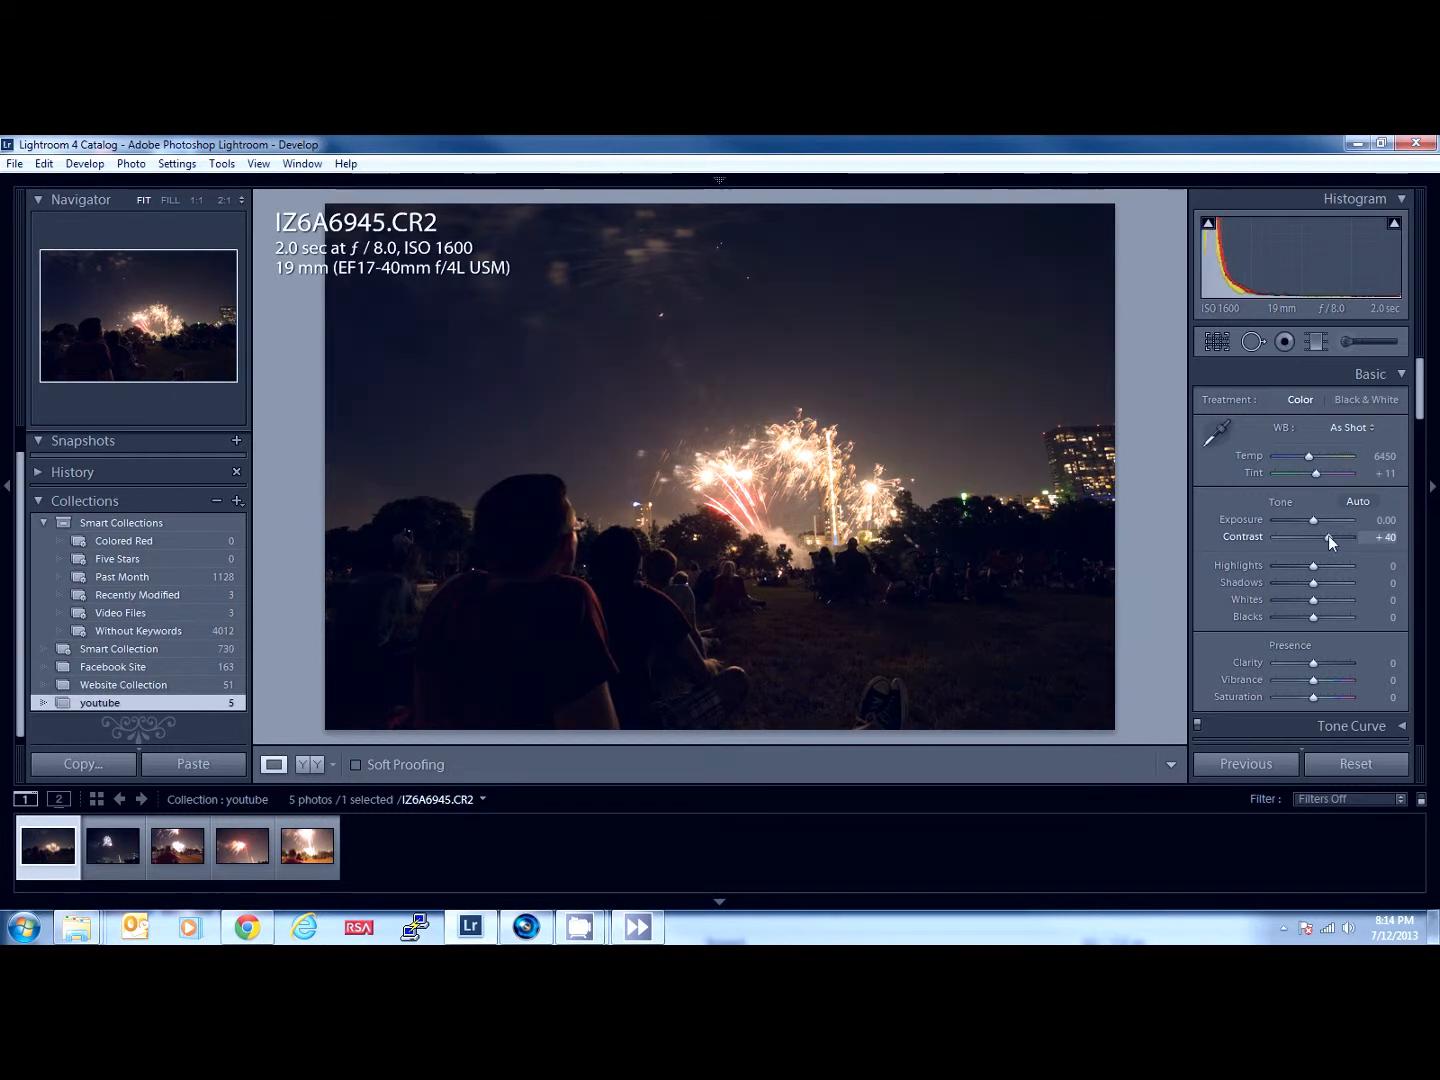
key(Down)
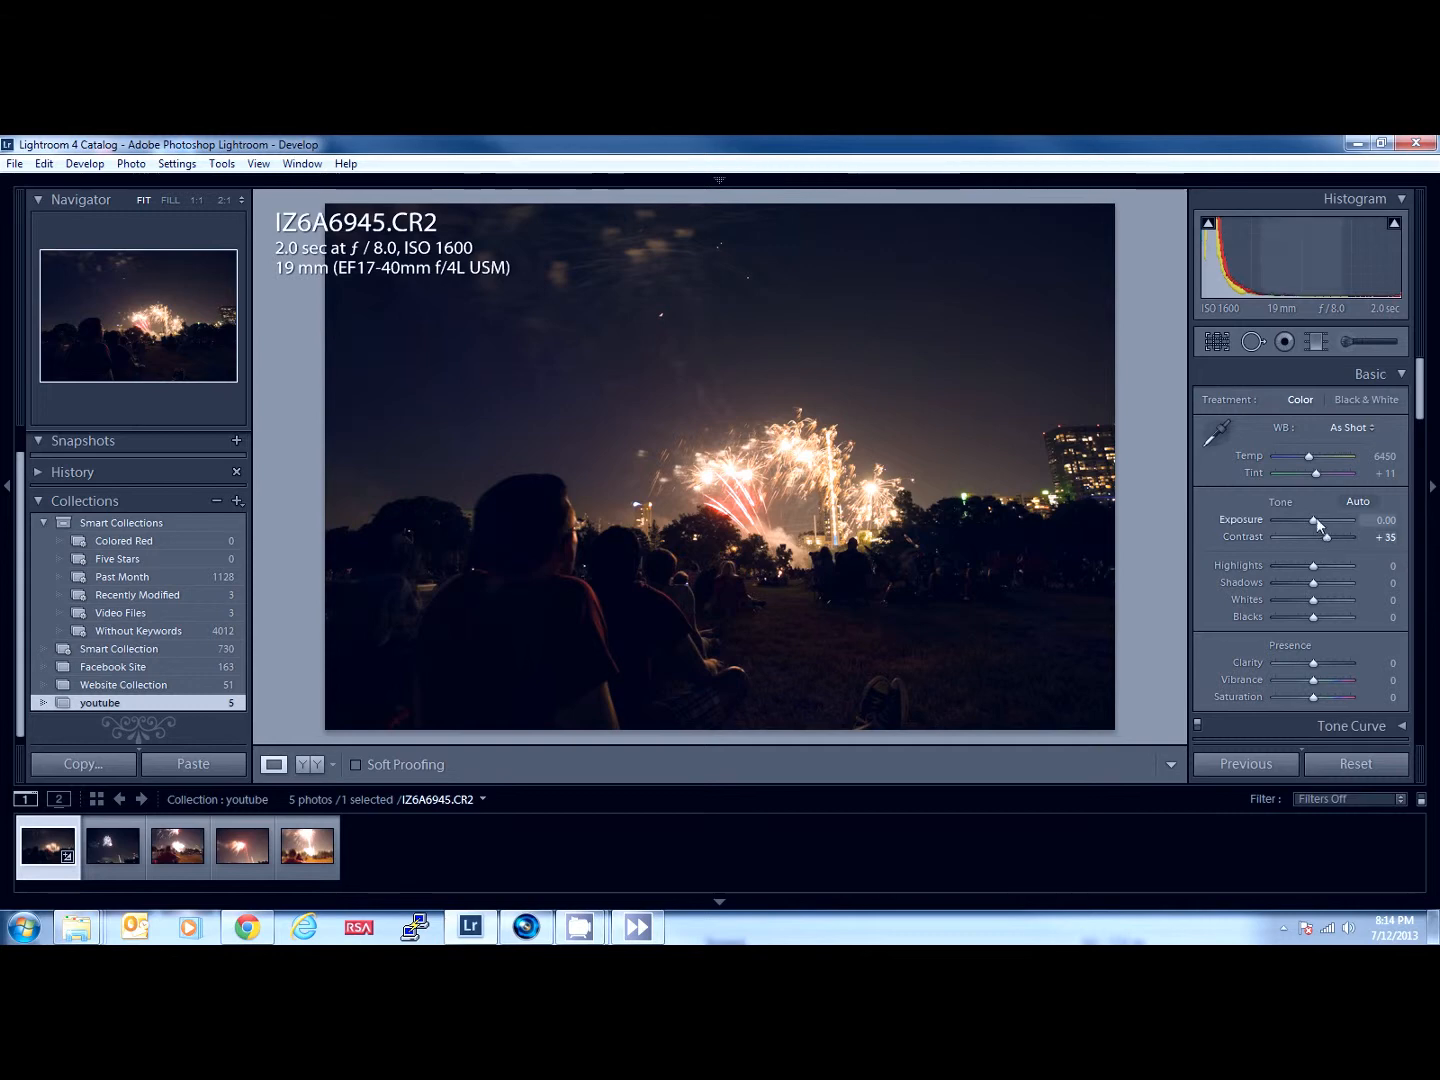
drag(1313, 520, 1323, 519)
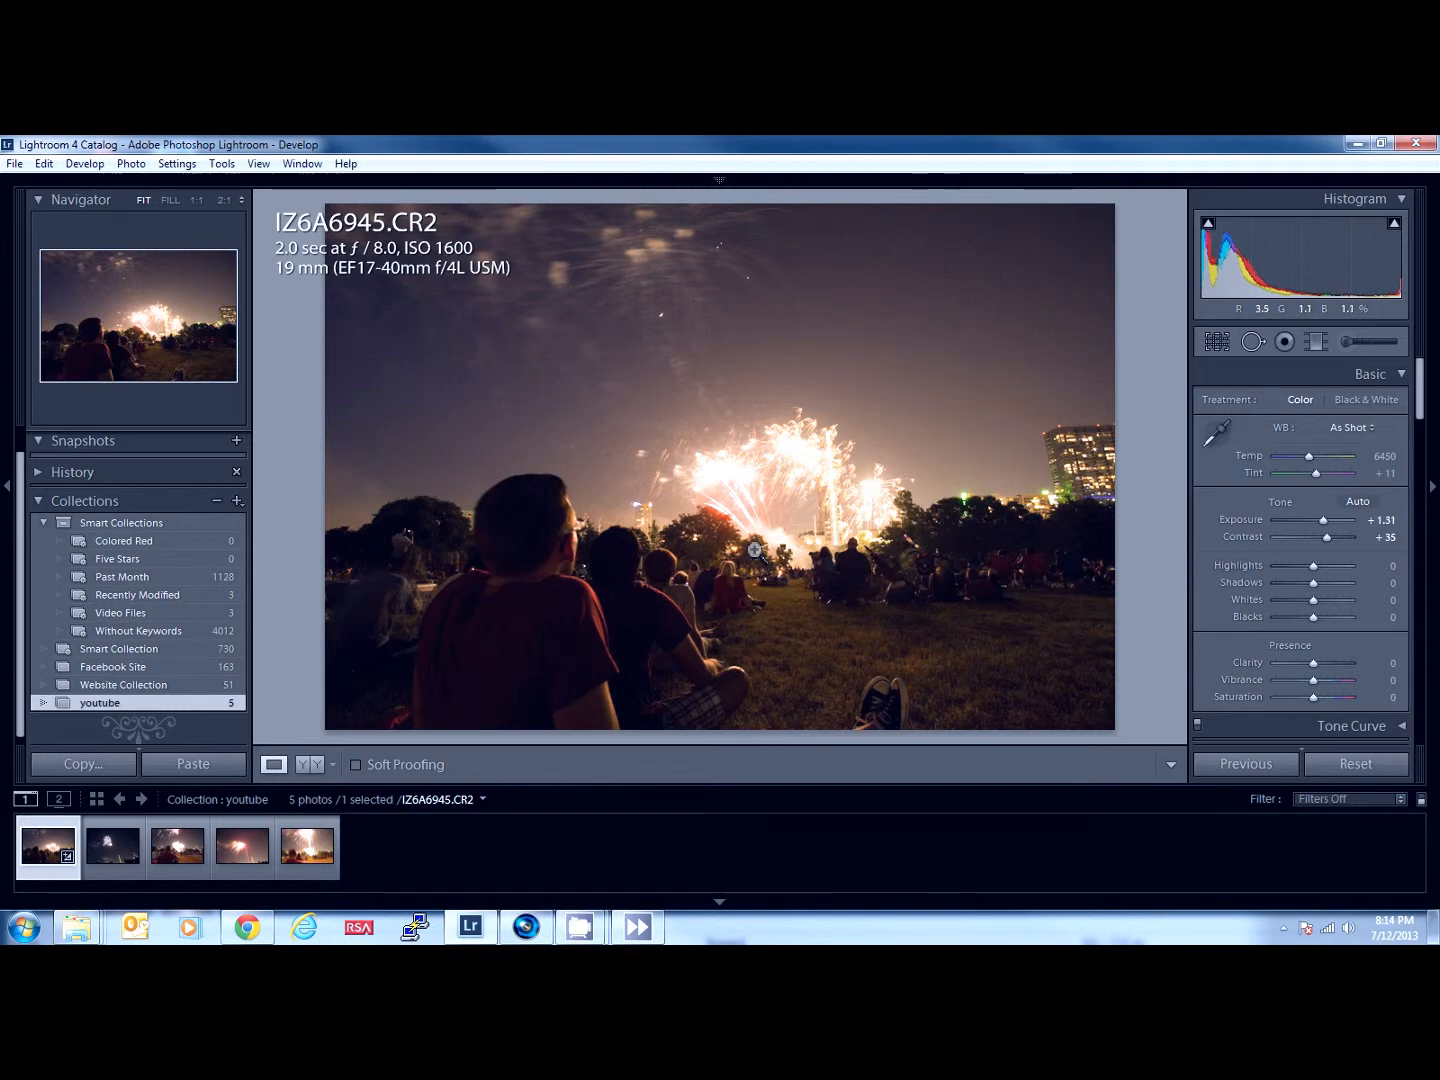
click(1335, 778)
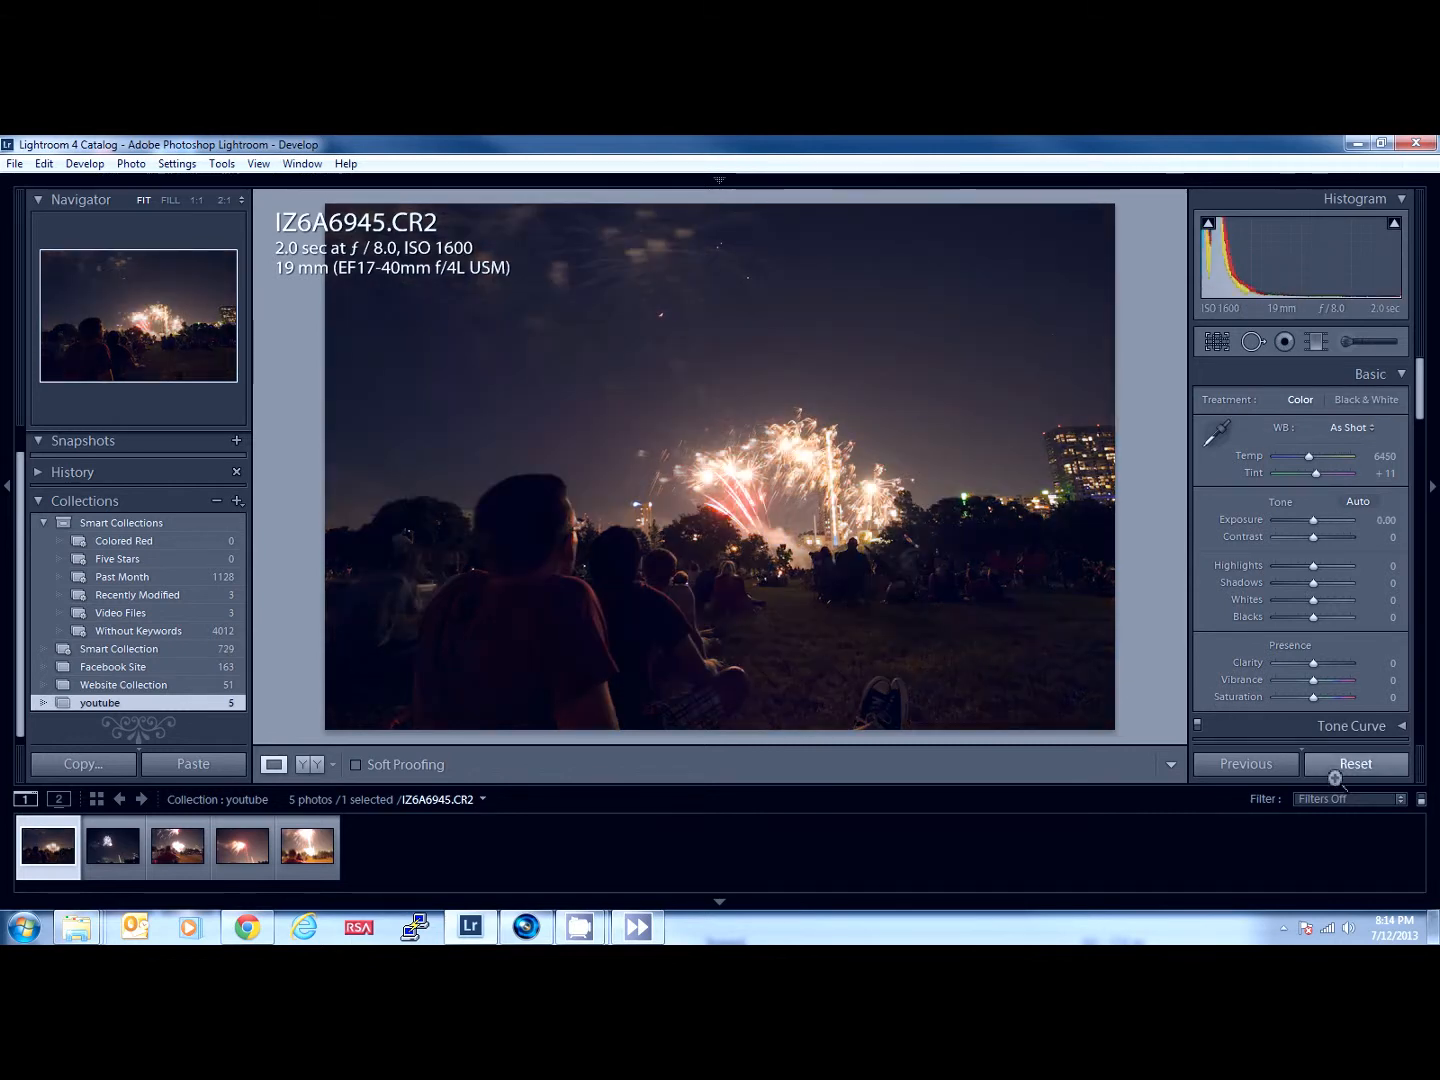
click(1328, 537)
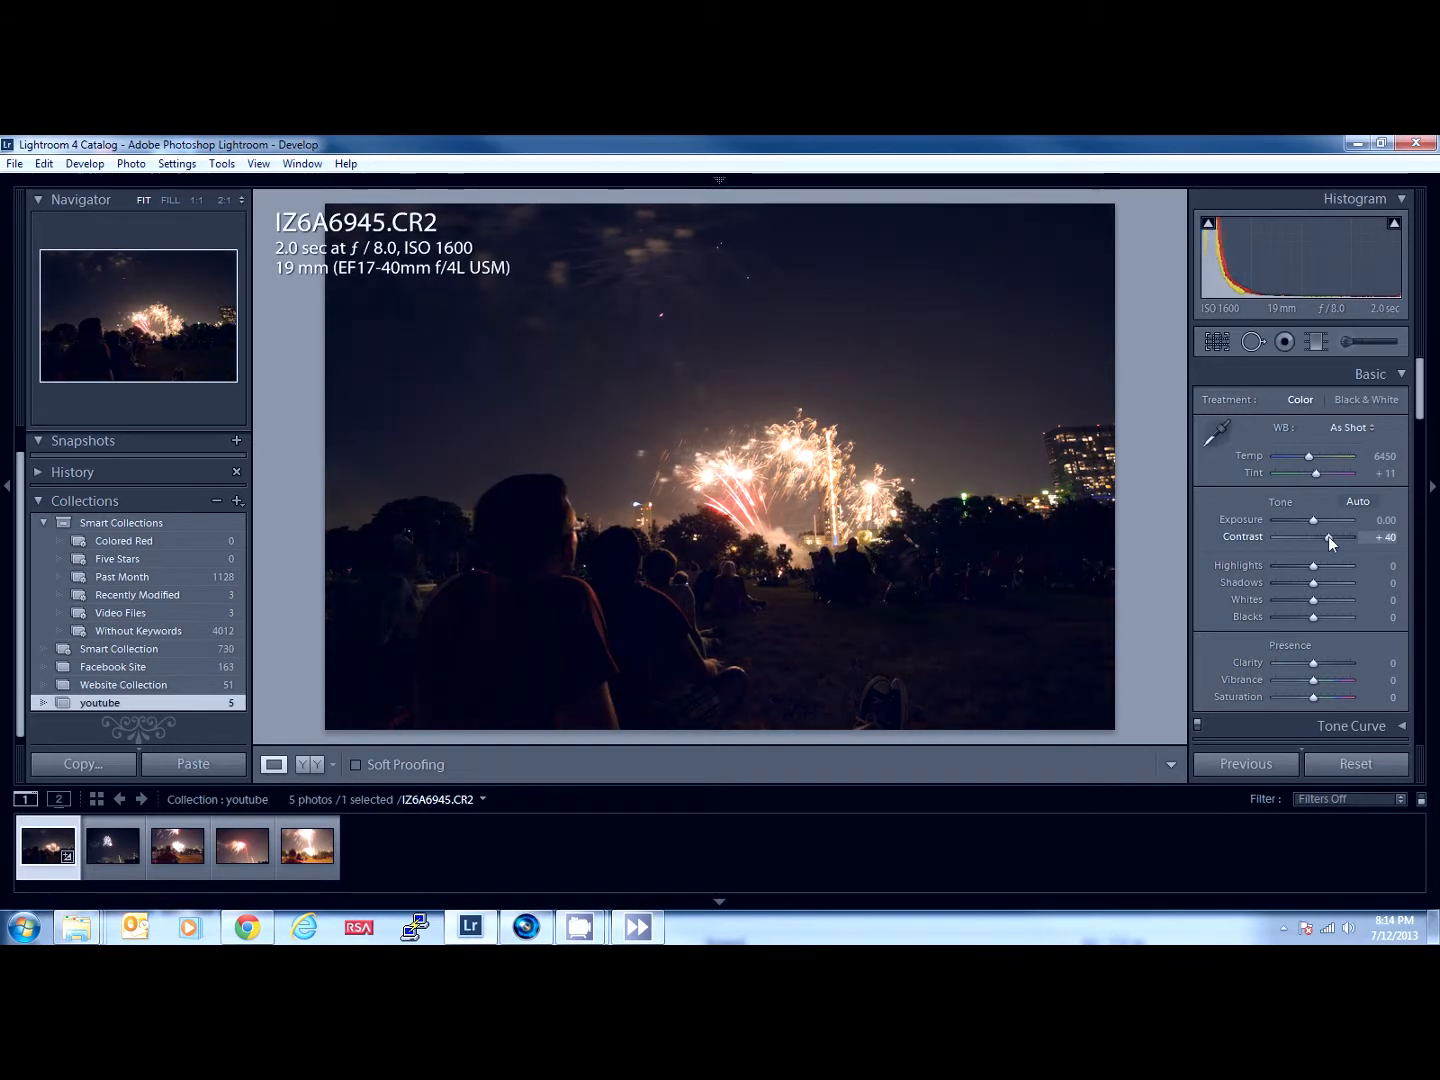
key(ctrl+z)
key(ctrl+z)
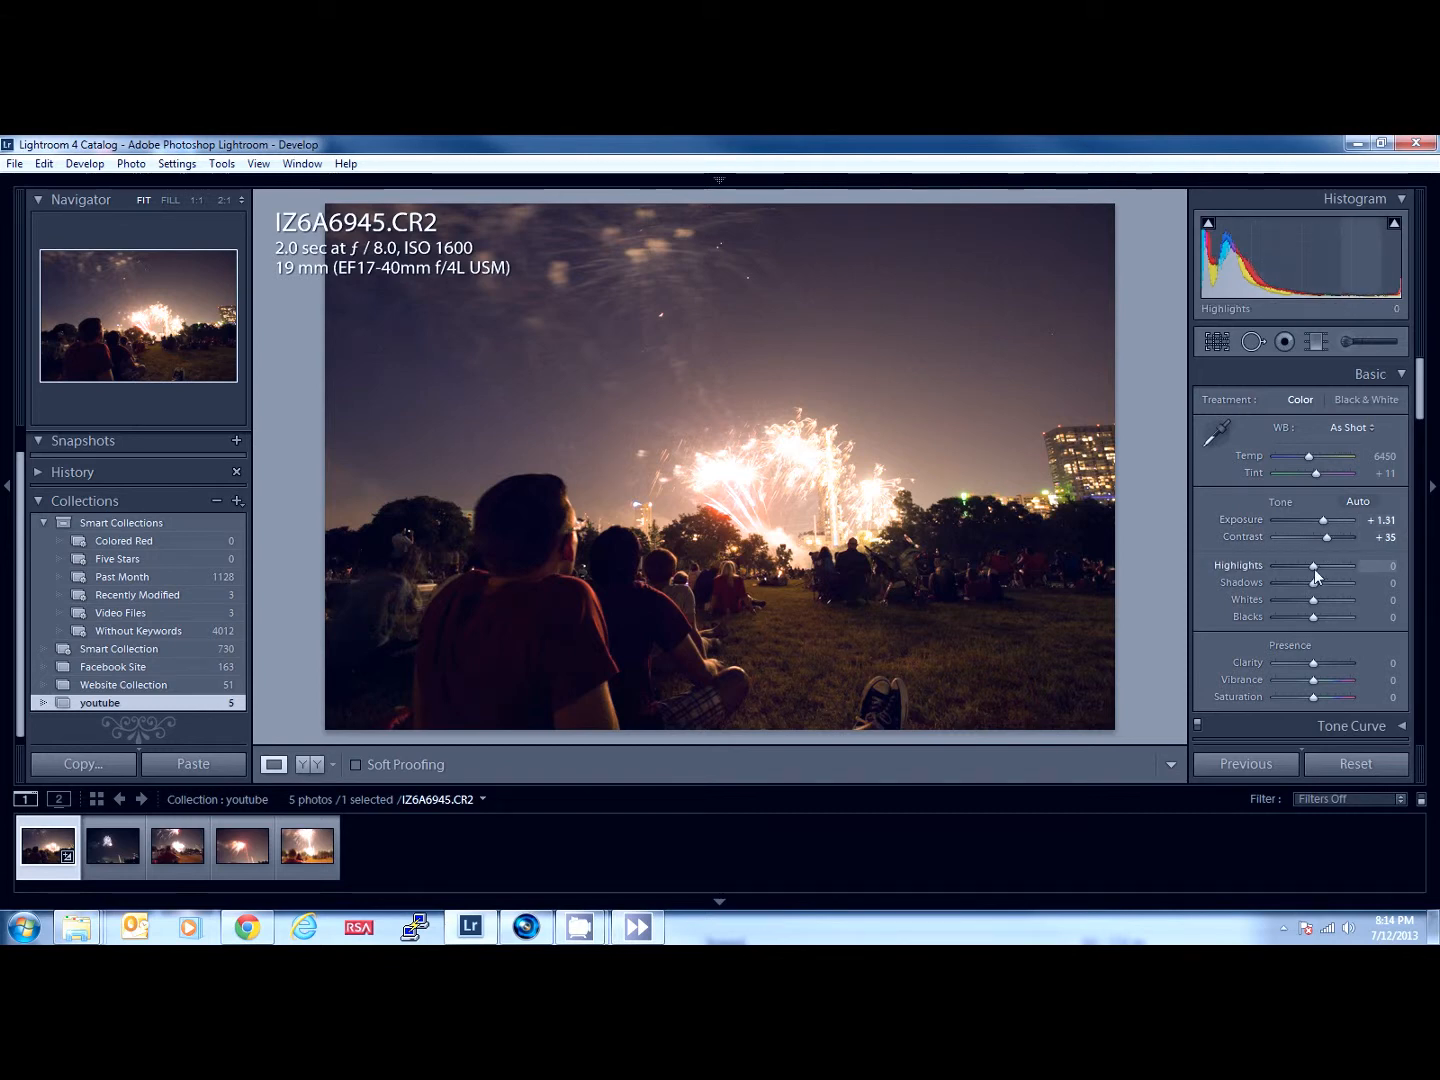
- Adjust the photo's tones with highlights at +10, shadows at +43, whites at -38 and blacks at -10
mouse_move(1315, 573)
mouse_down()
mouse_move(1290, 574)
mouse_move(1318, 576)
mouse_up()
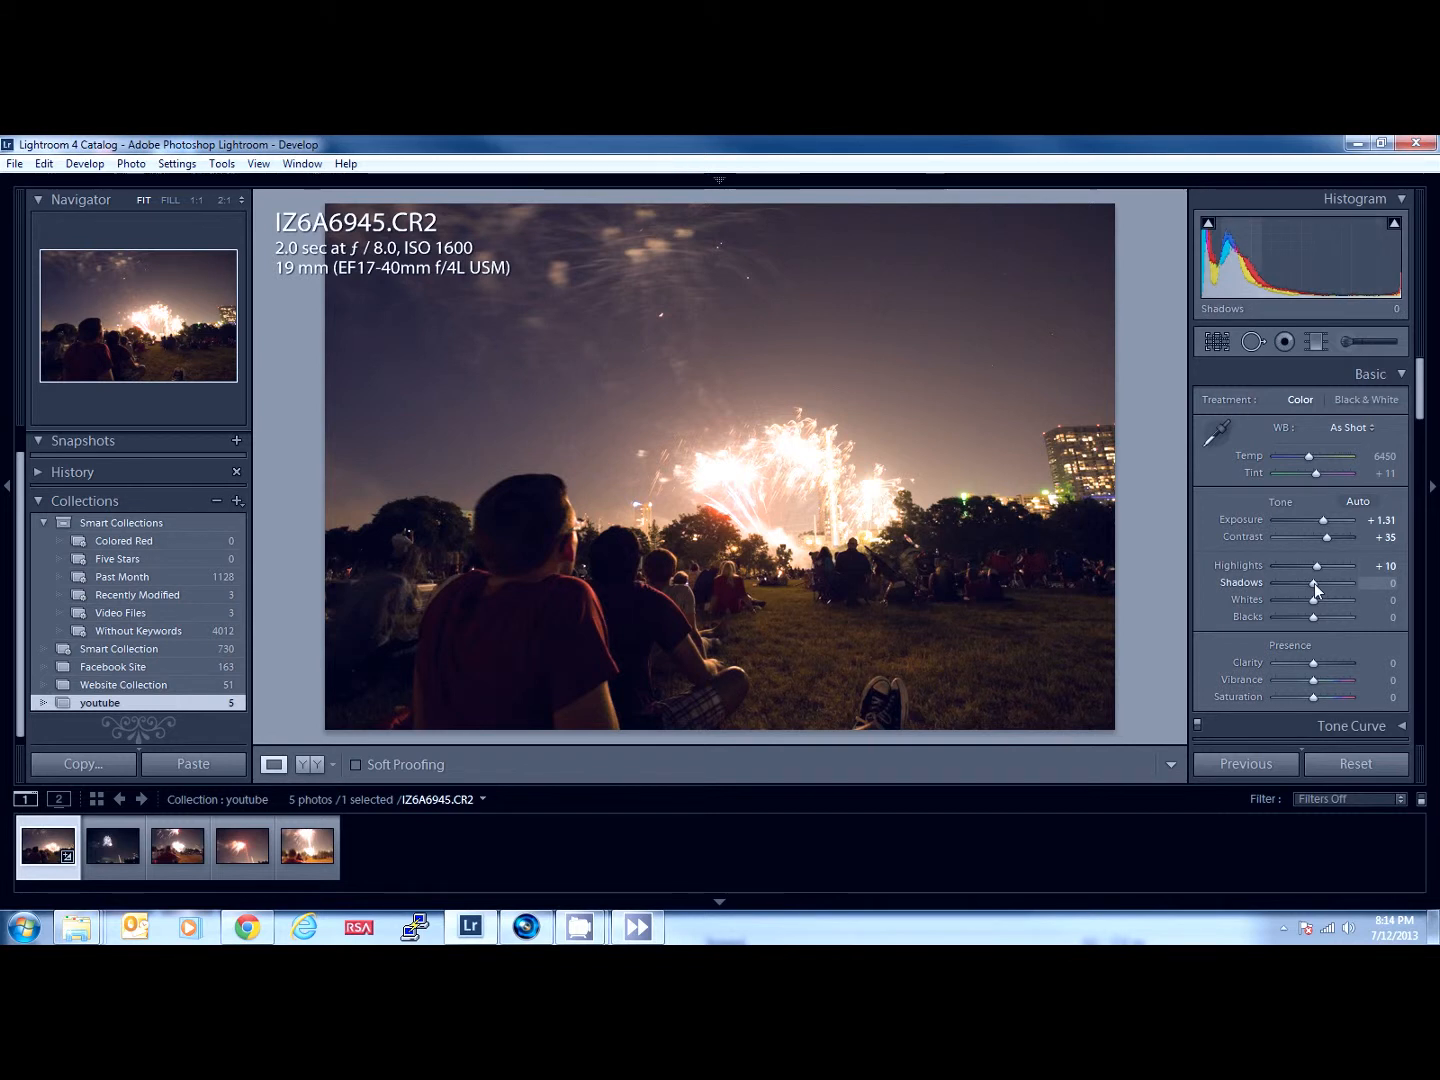
drag(1312, 592, 1335, 589)
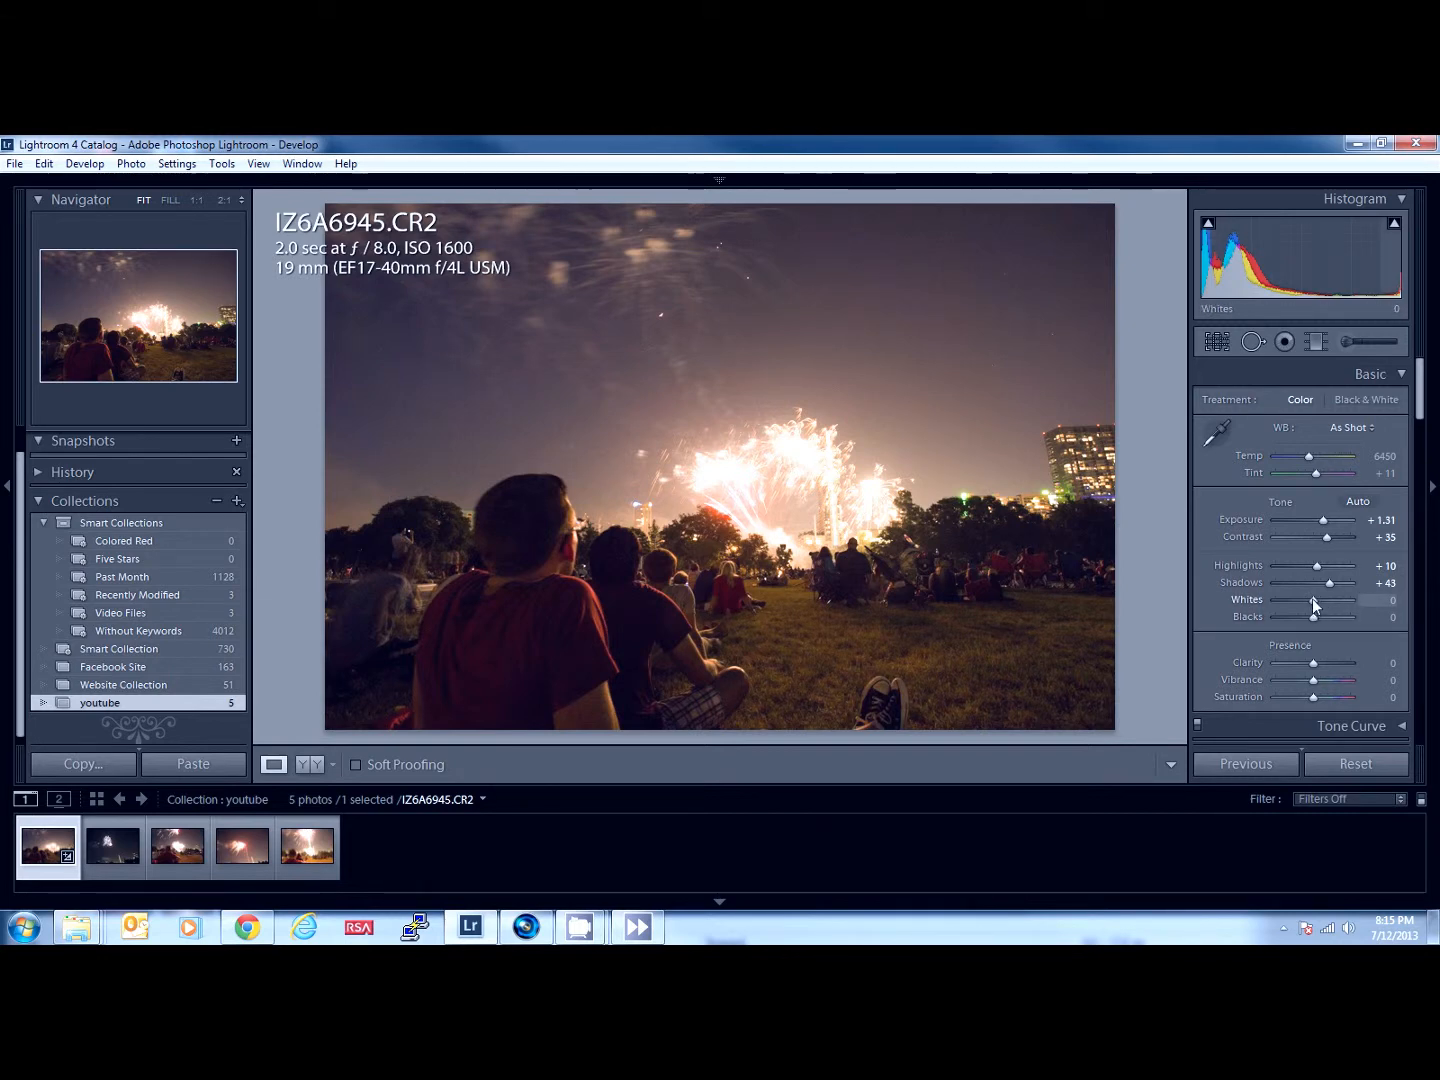
drag(1312, 600, 1292, 601)
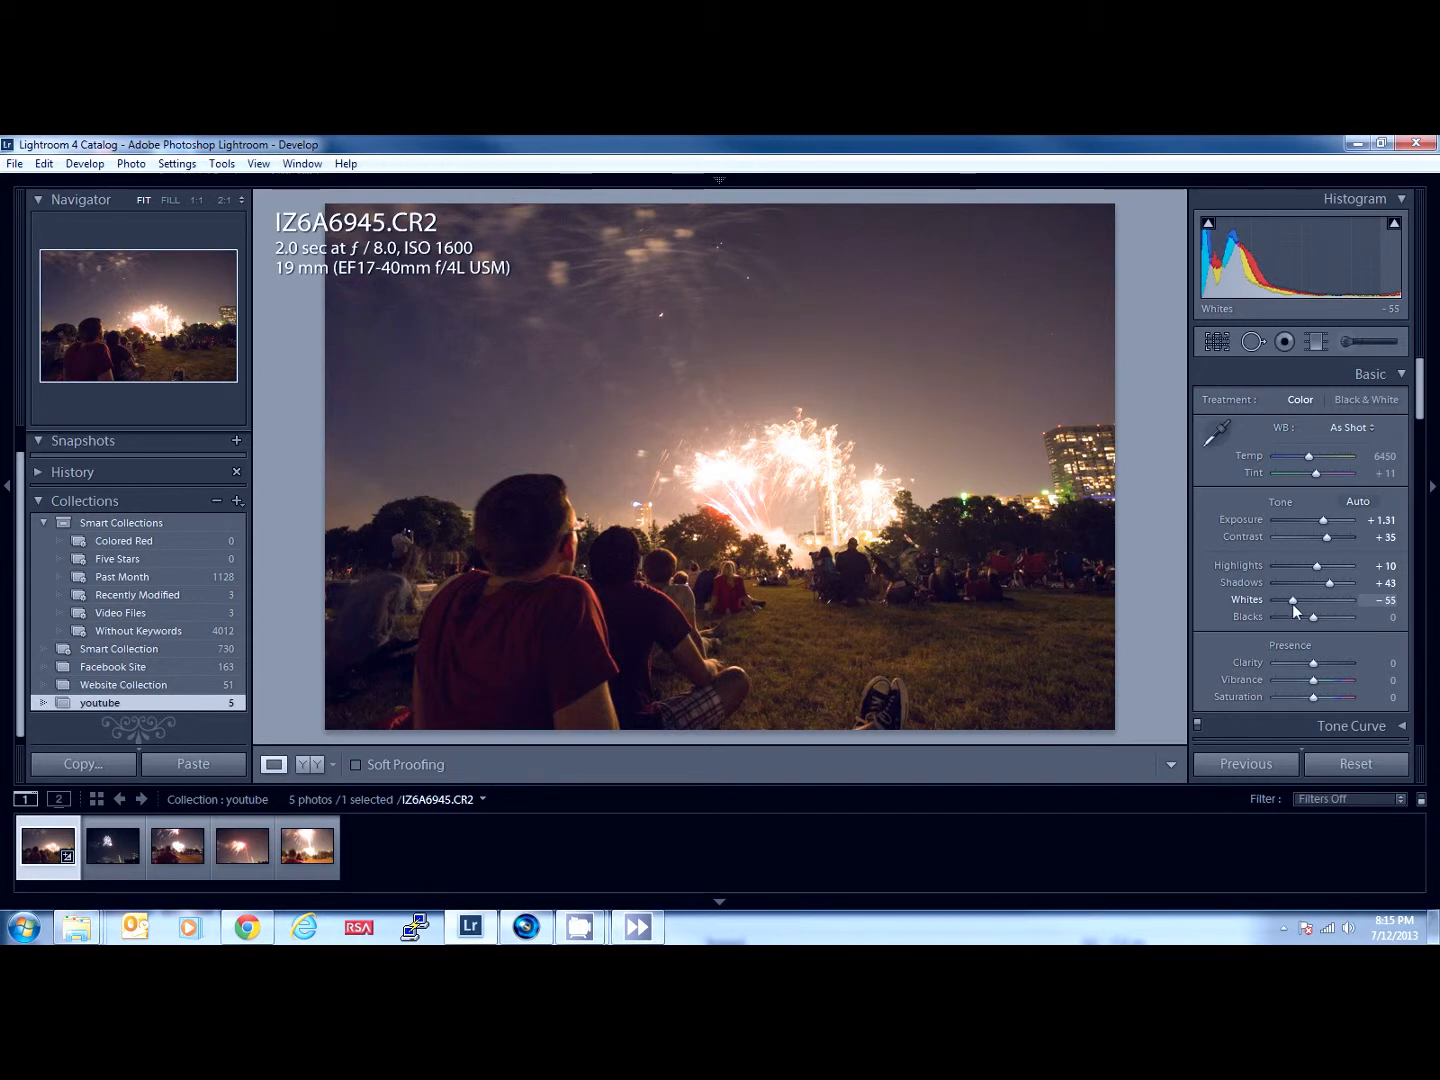
drag(1297, 604, 1310, 614)
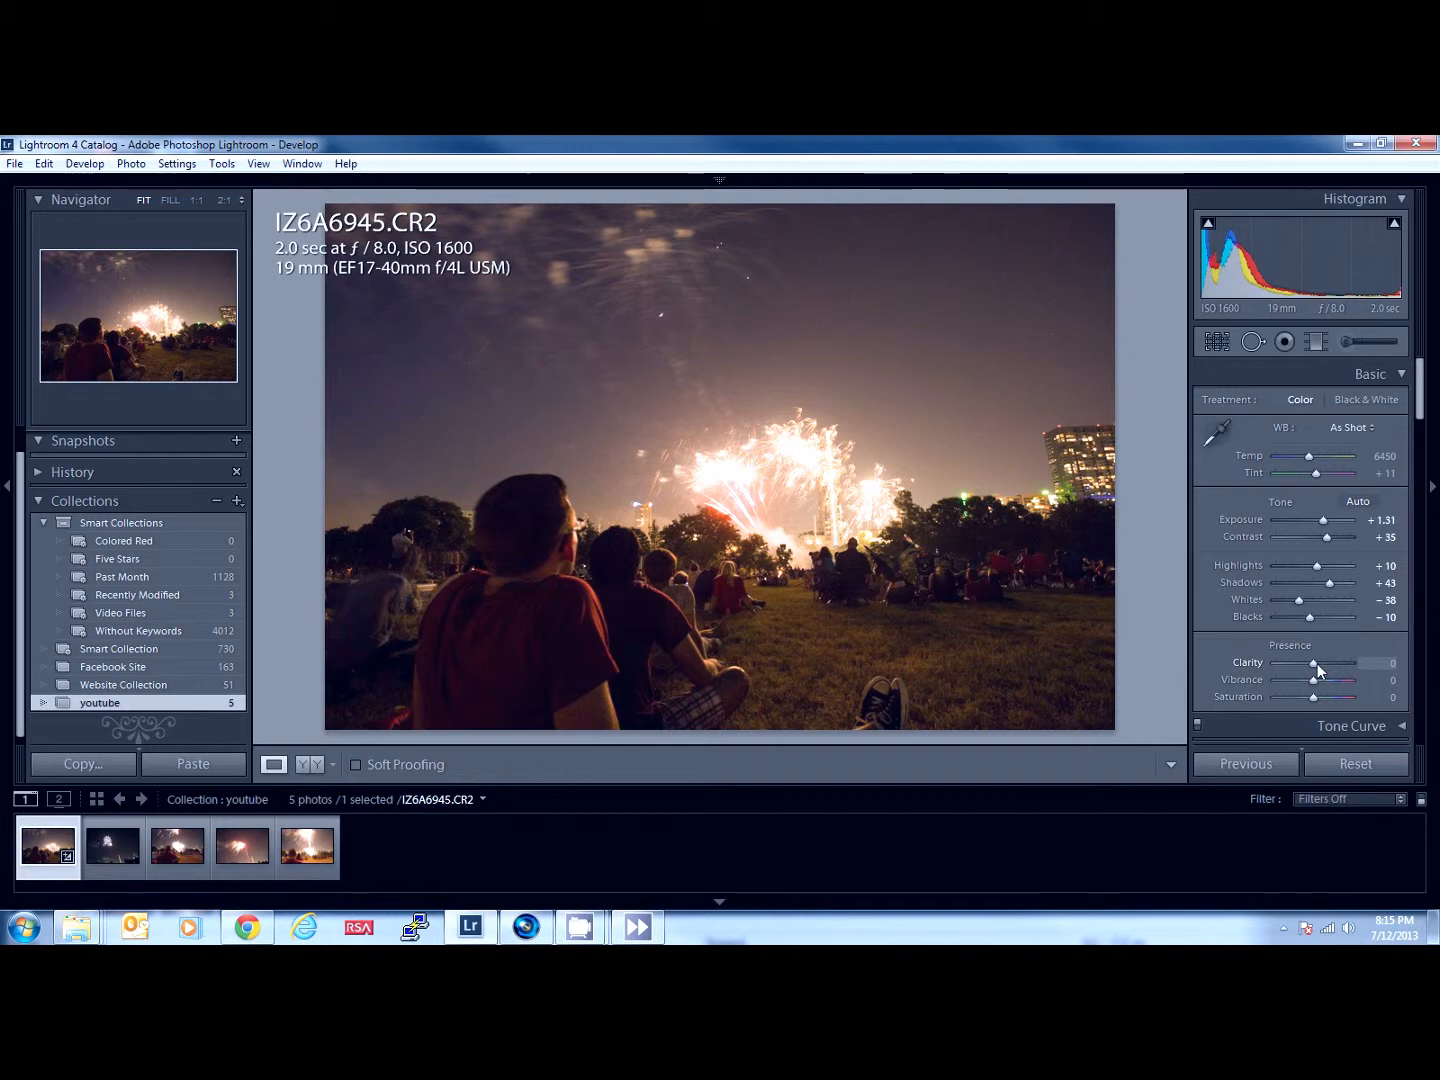
- Try the photo's clarity at +100, -100, -79 and -40
drag(1317, 664, 1362, 659)
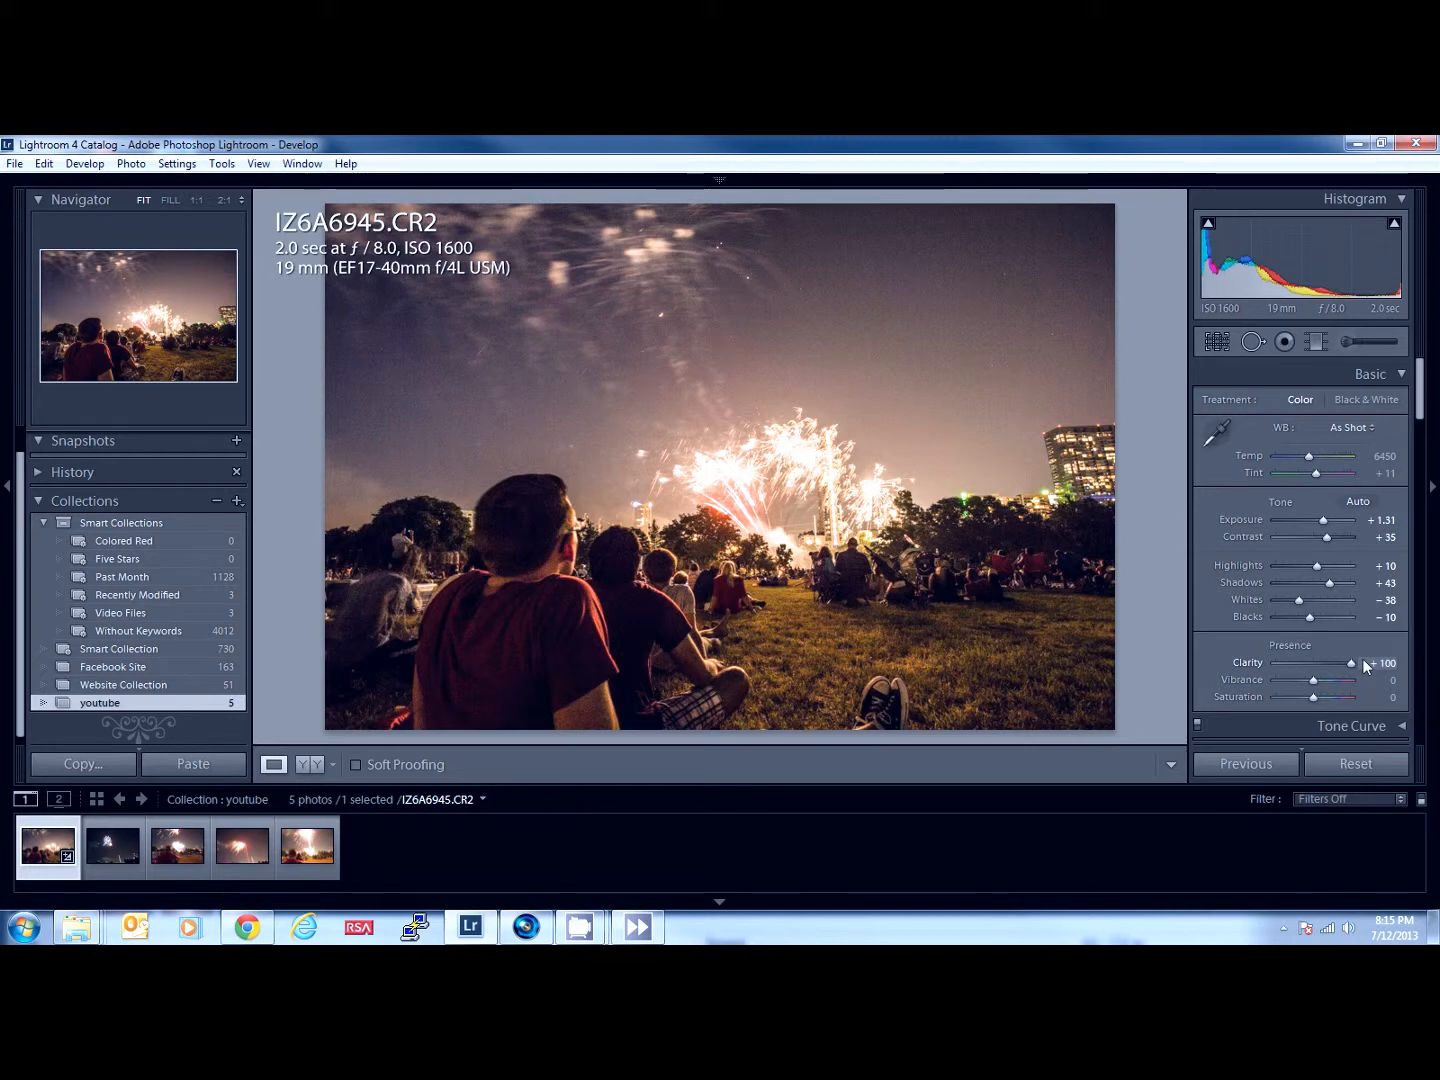
click(1272, 662)
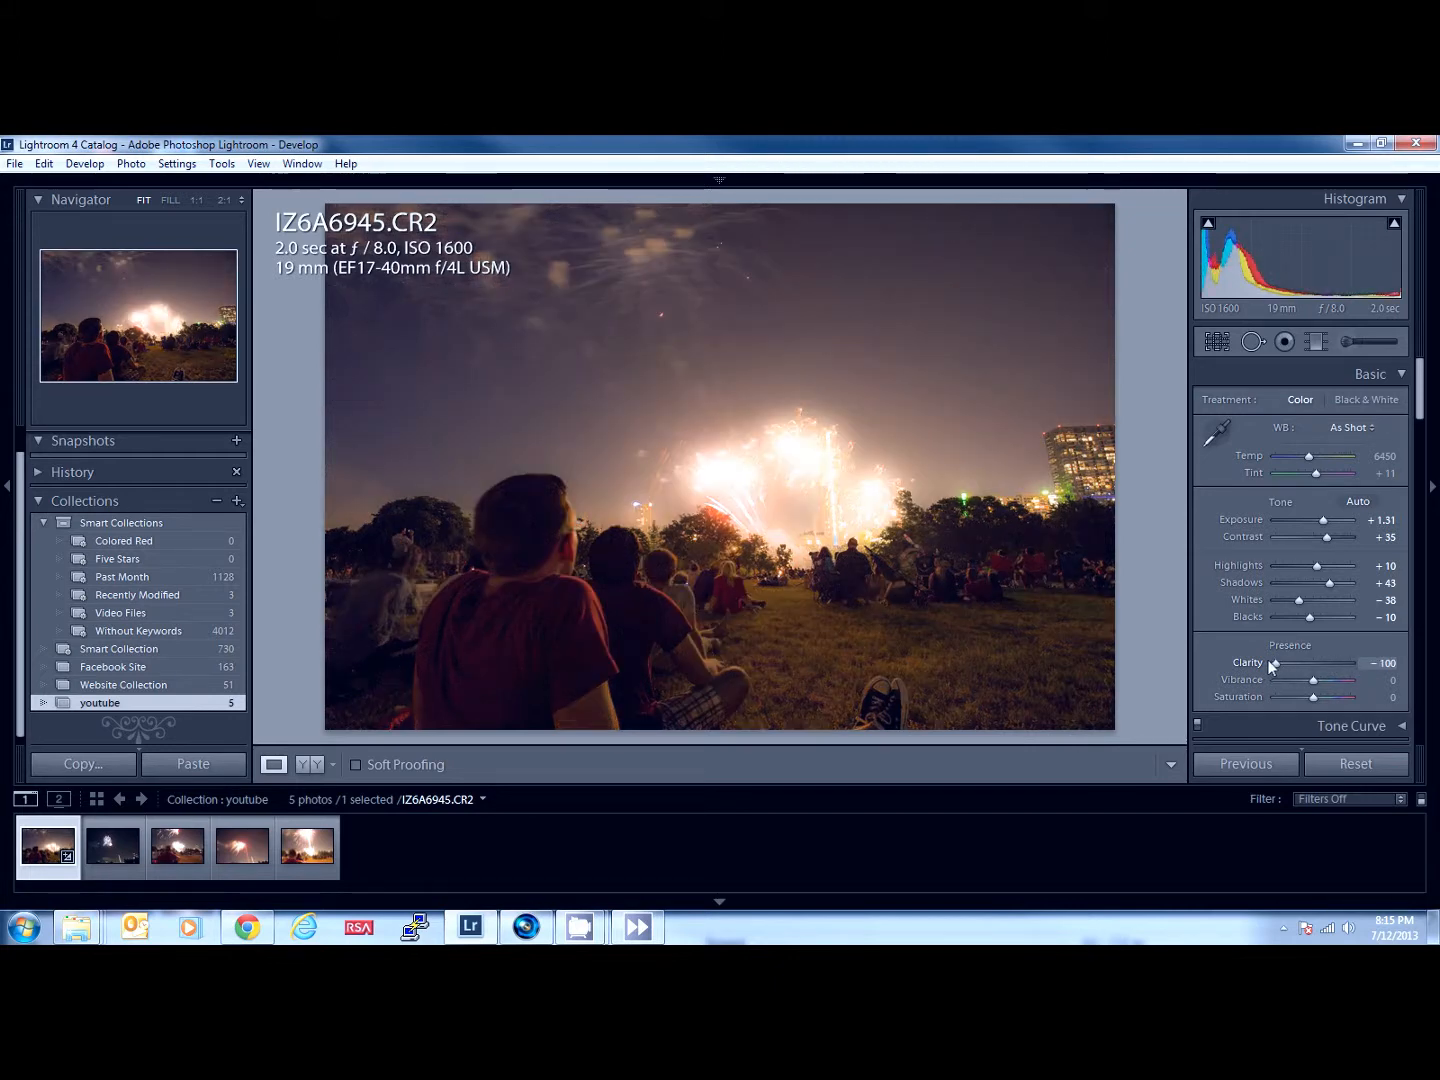
drag(1276, 662, 1286, 665)
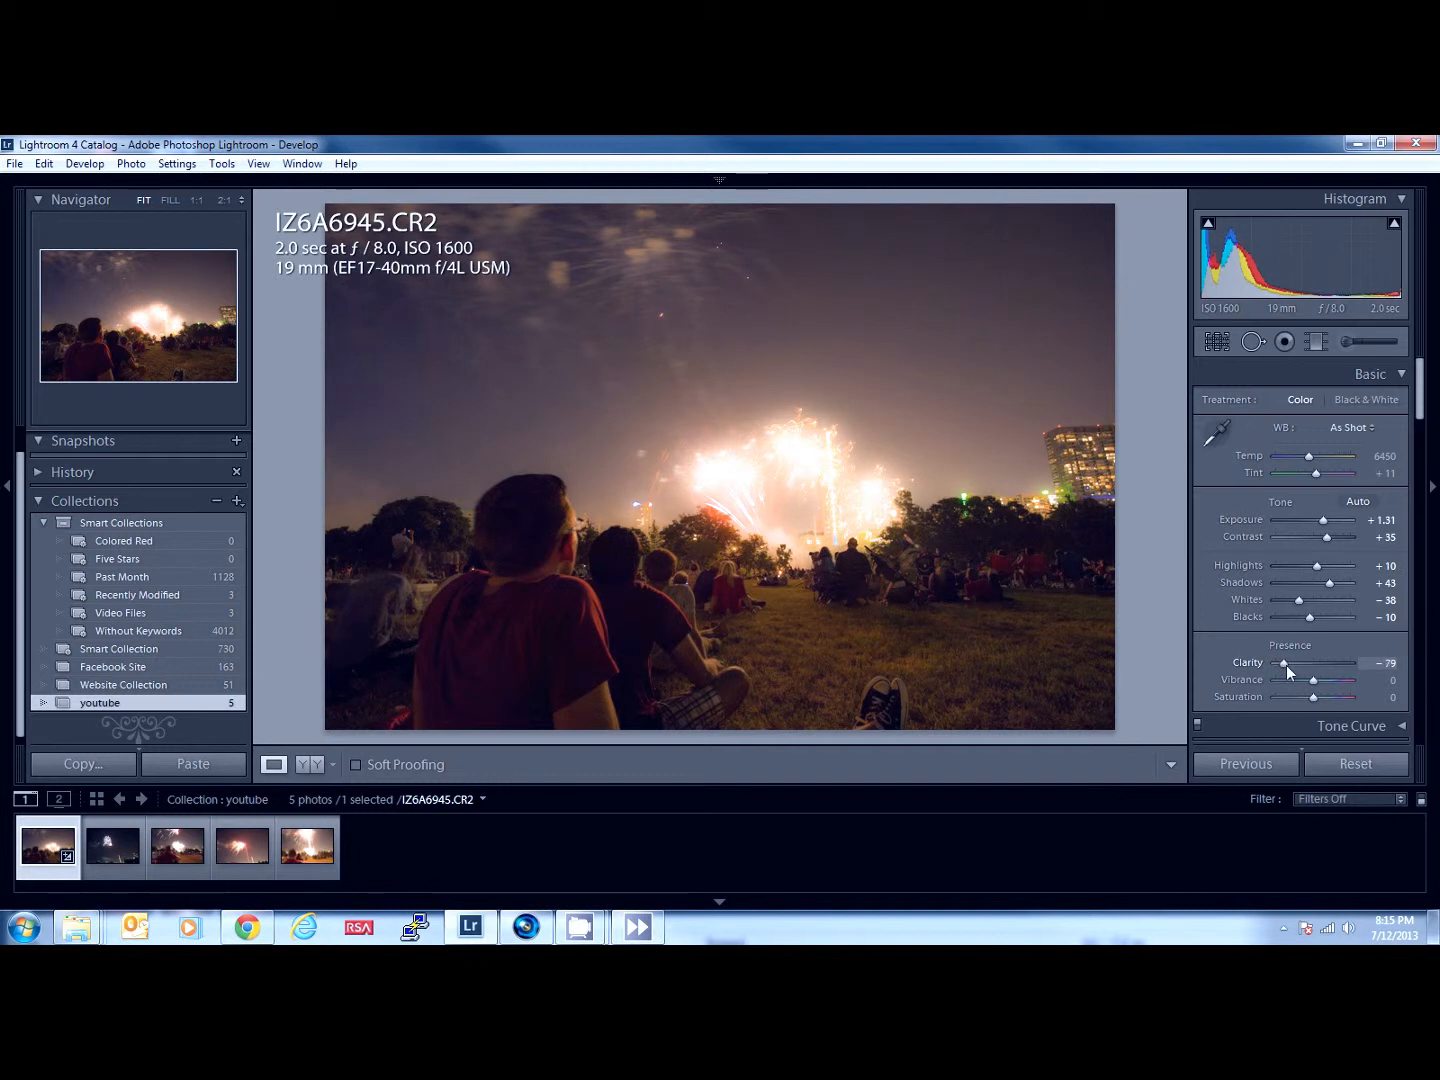
drag(1289, 665, 1297, 661)
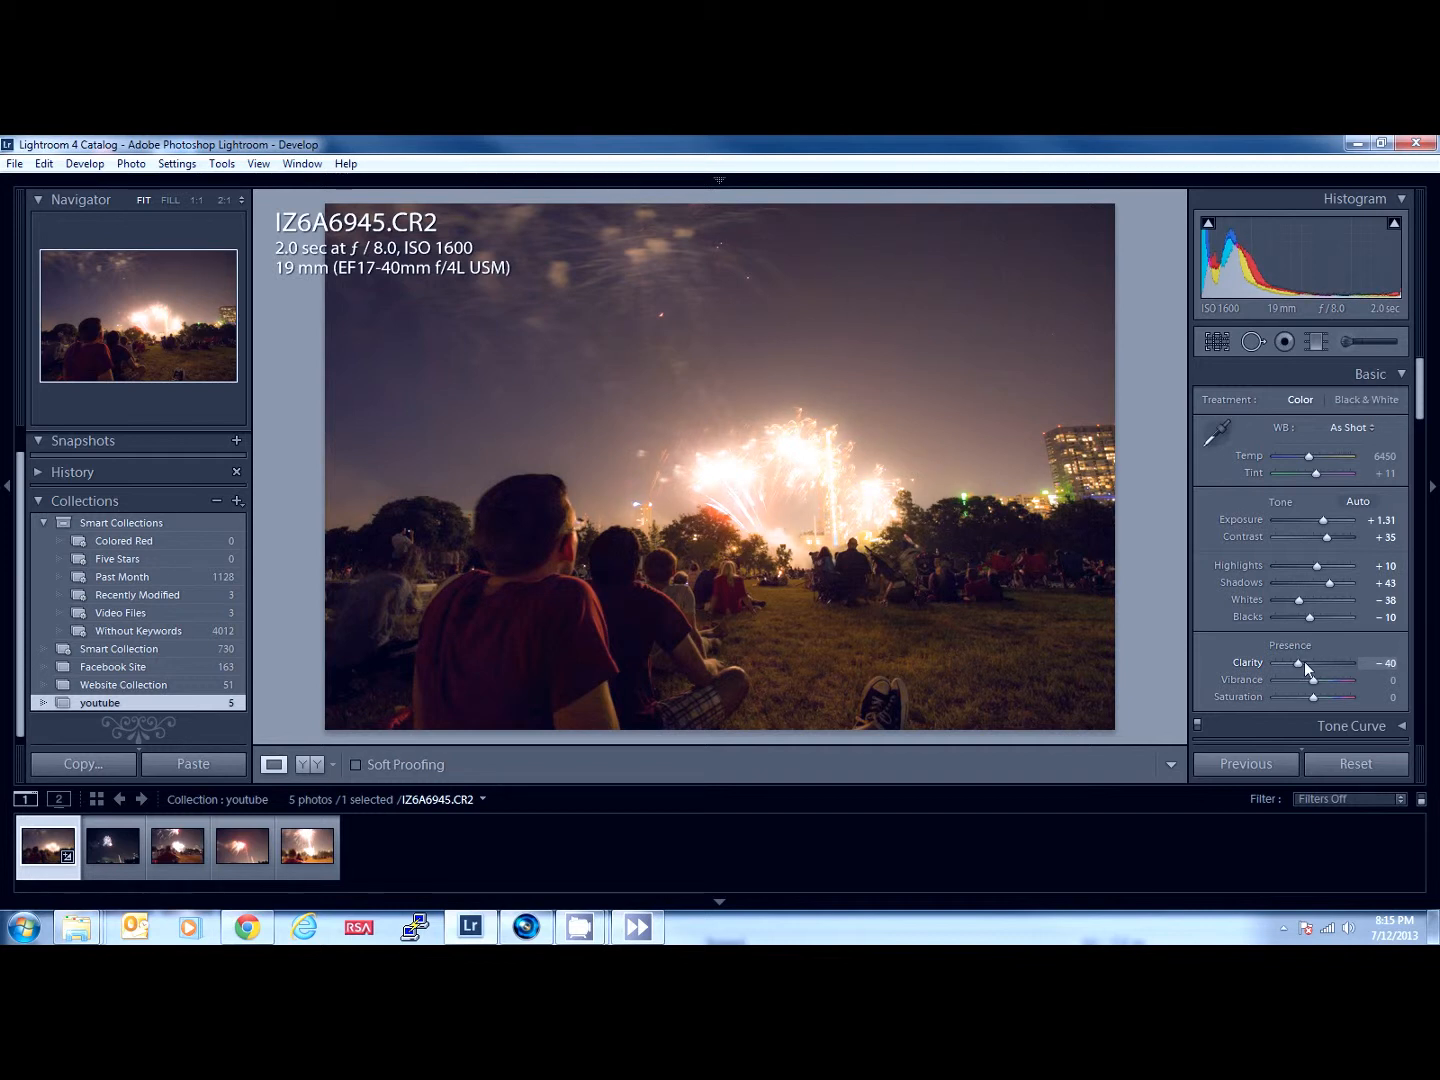
- Set the photo's clarity to +38, vibrance to +14 and saturation to +10
drag(1327, 661, 1329, 662)
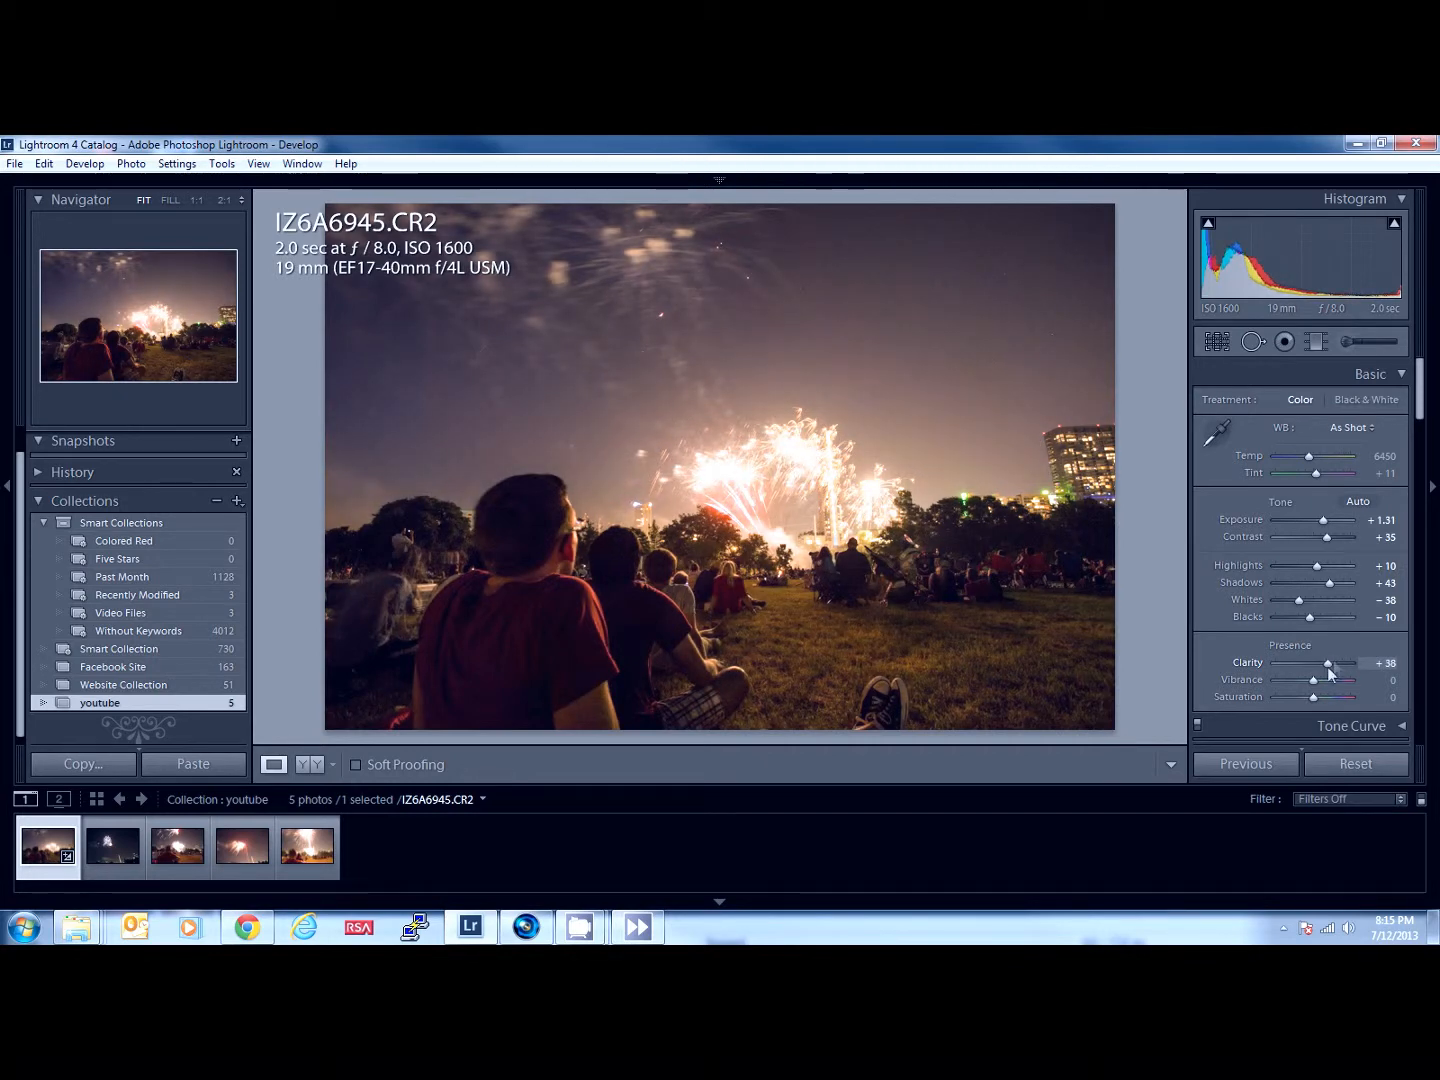
mouse_move(1310, 680)
mouse_down()
mouse_move(1357, 680)
mouse_move(1317, 686)
mouse_up()
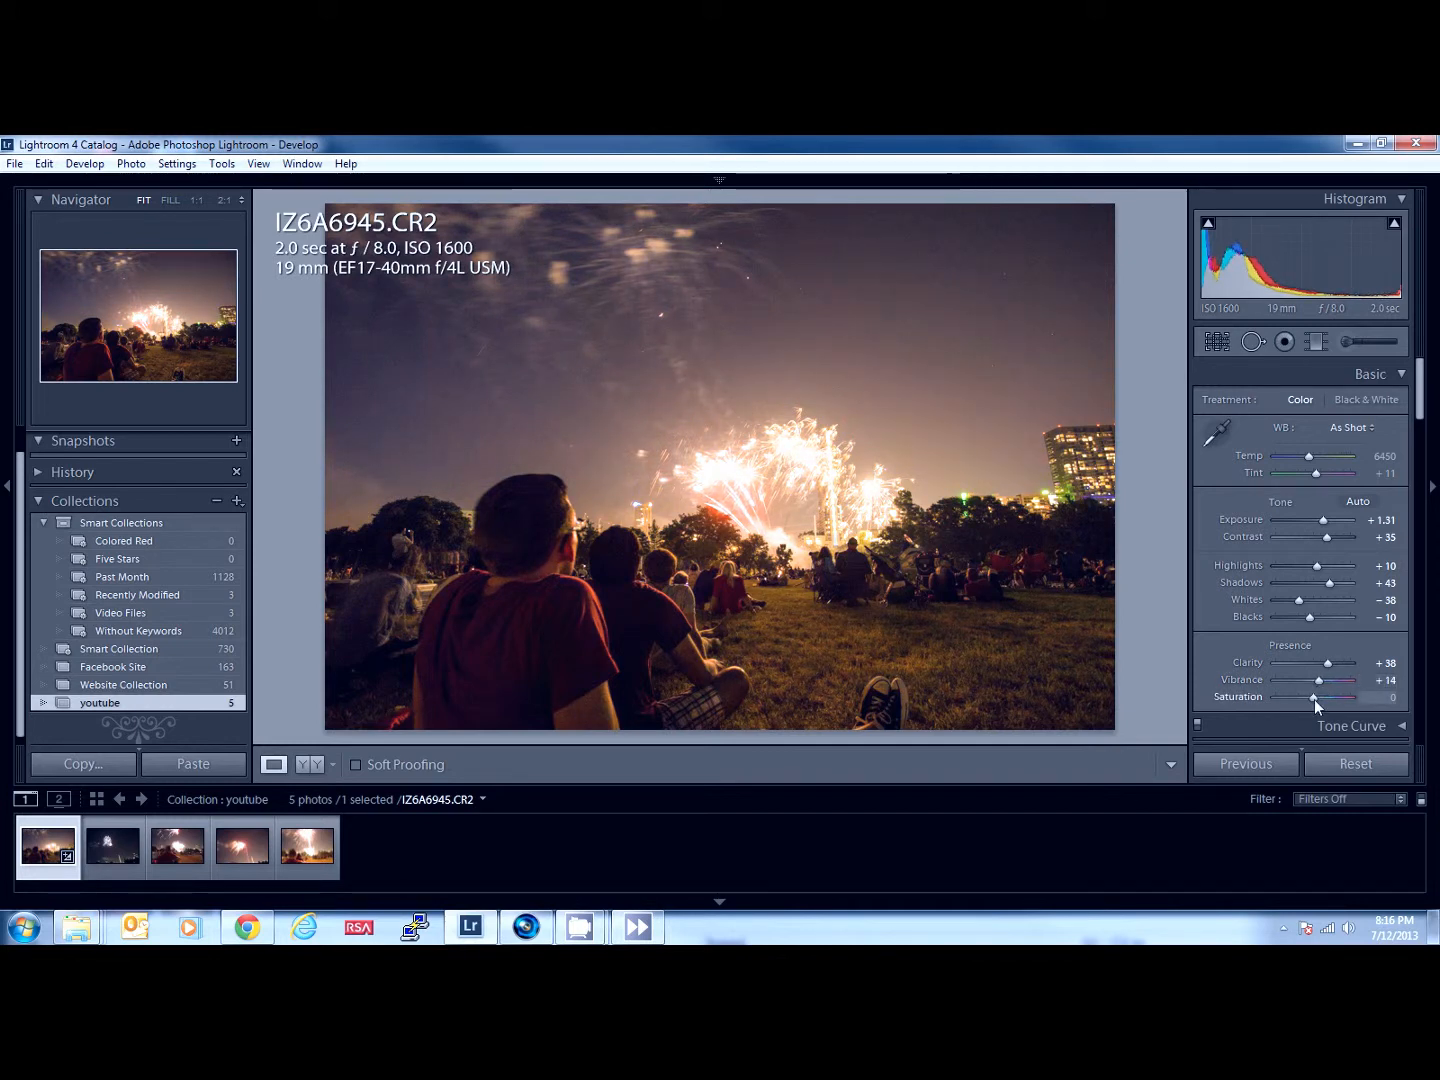
click(1314, 699)
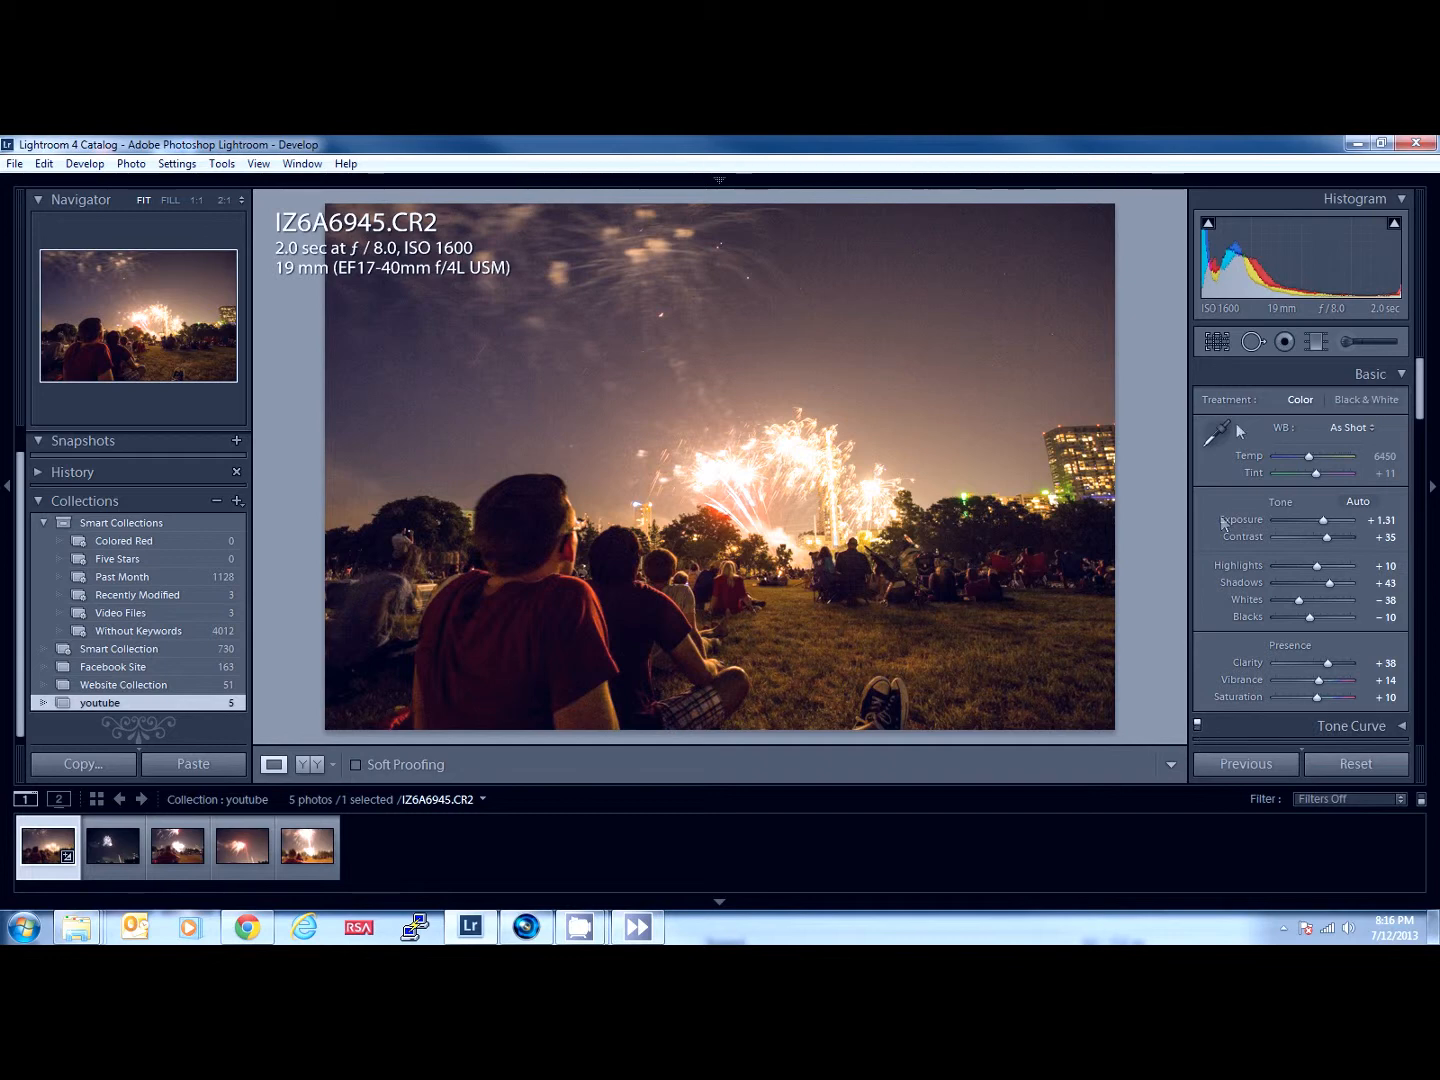
click(1426, 401)
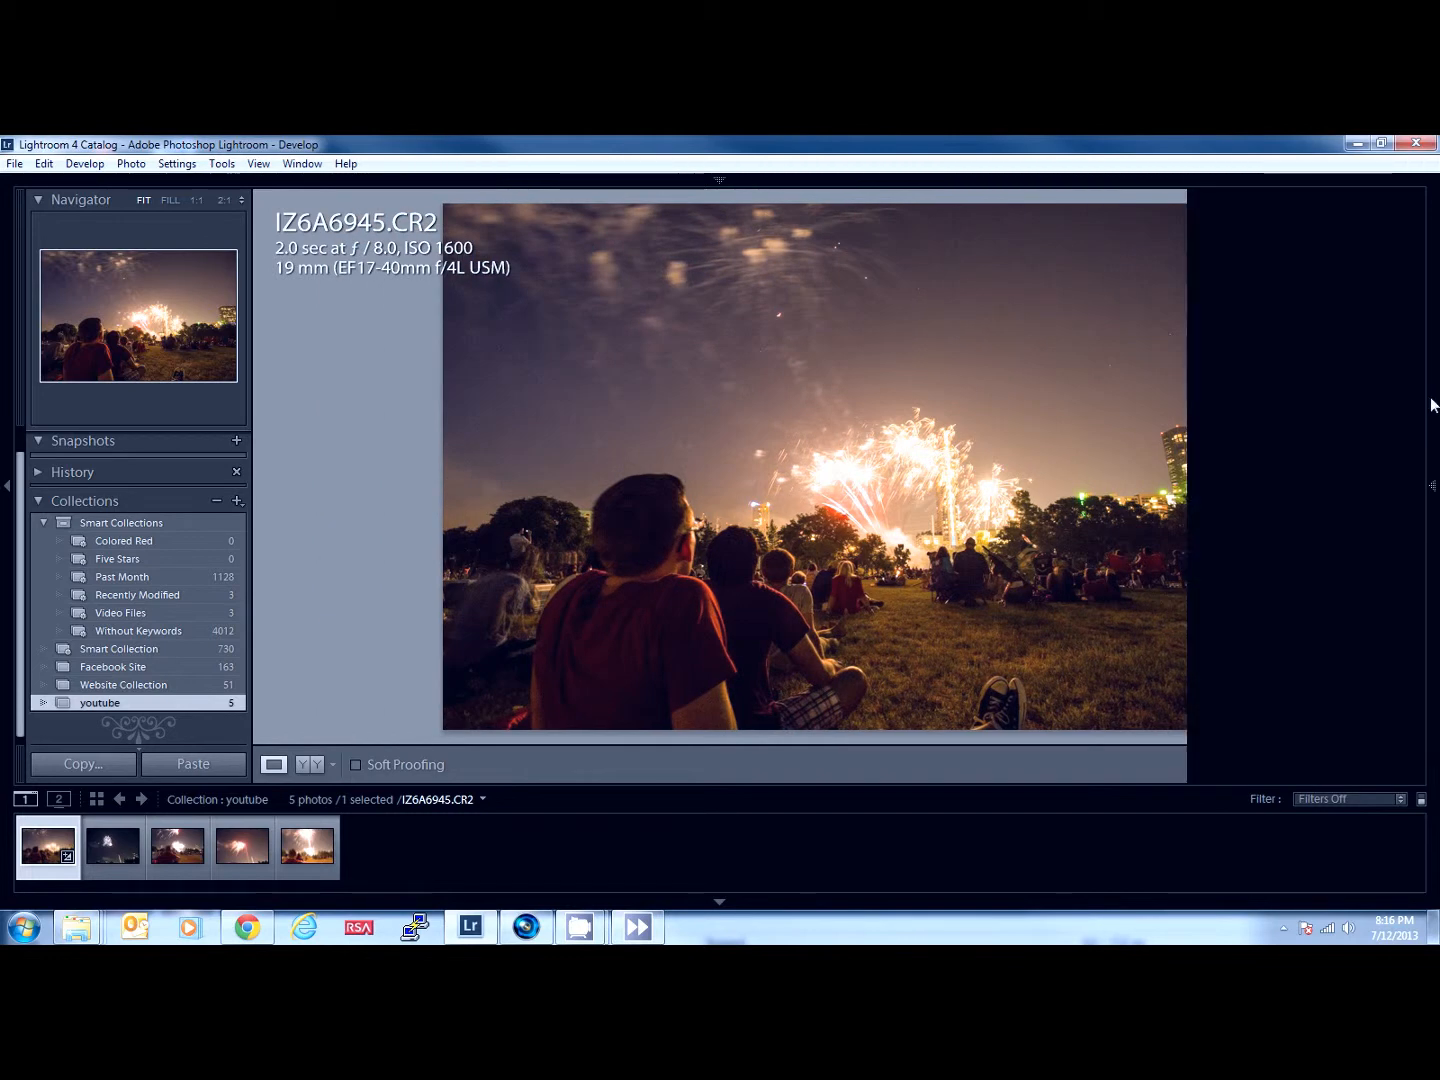
mouse_move(1427, 409)
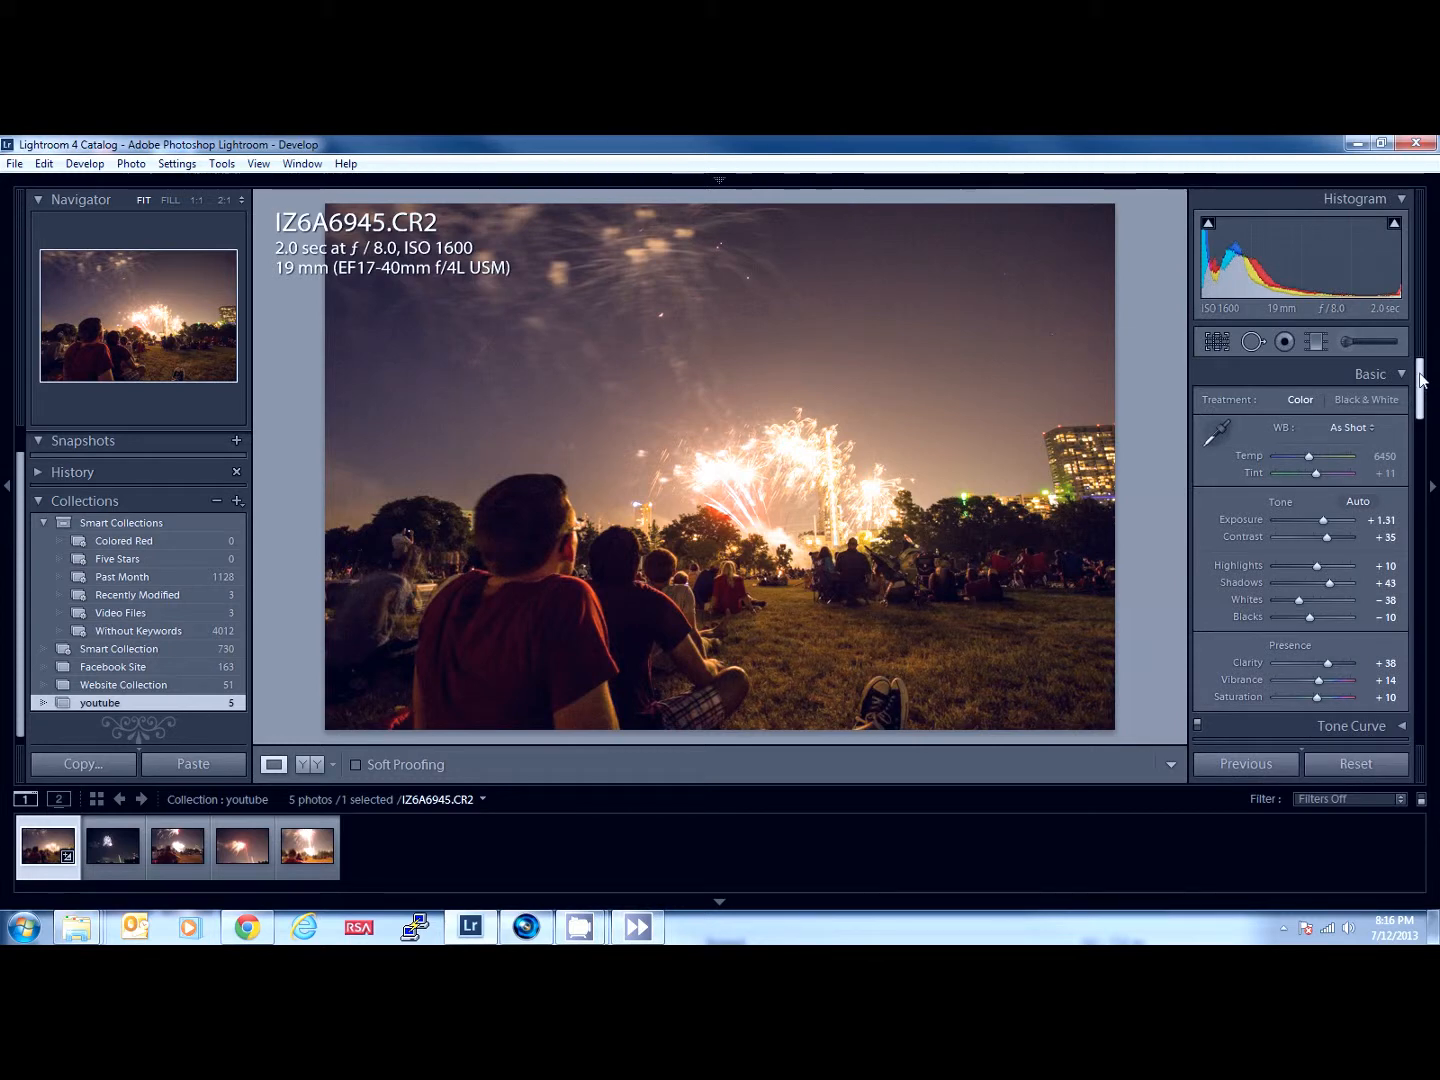
key(alt)
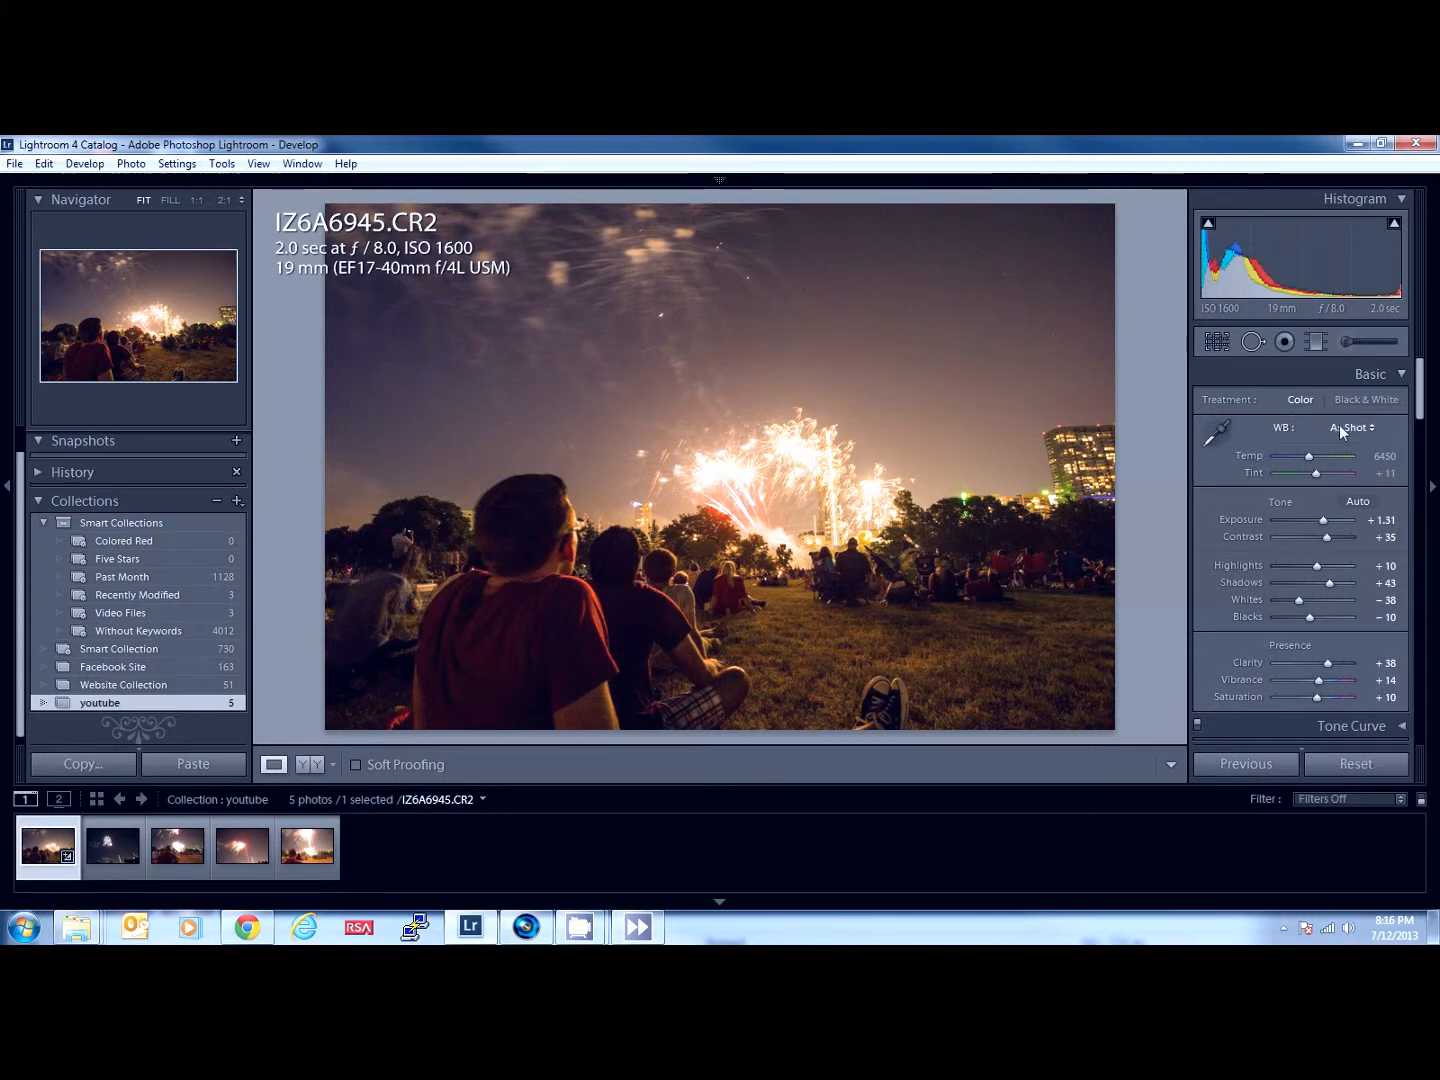
key(alt)
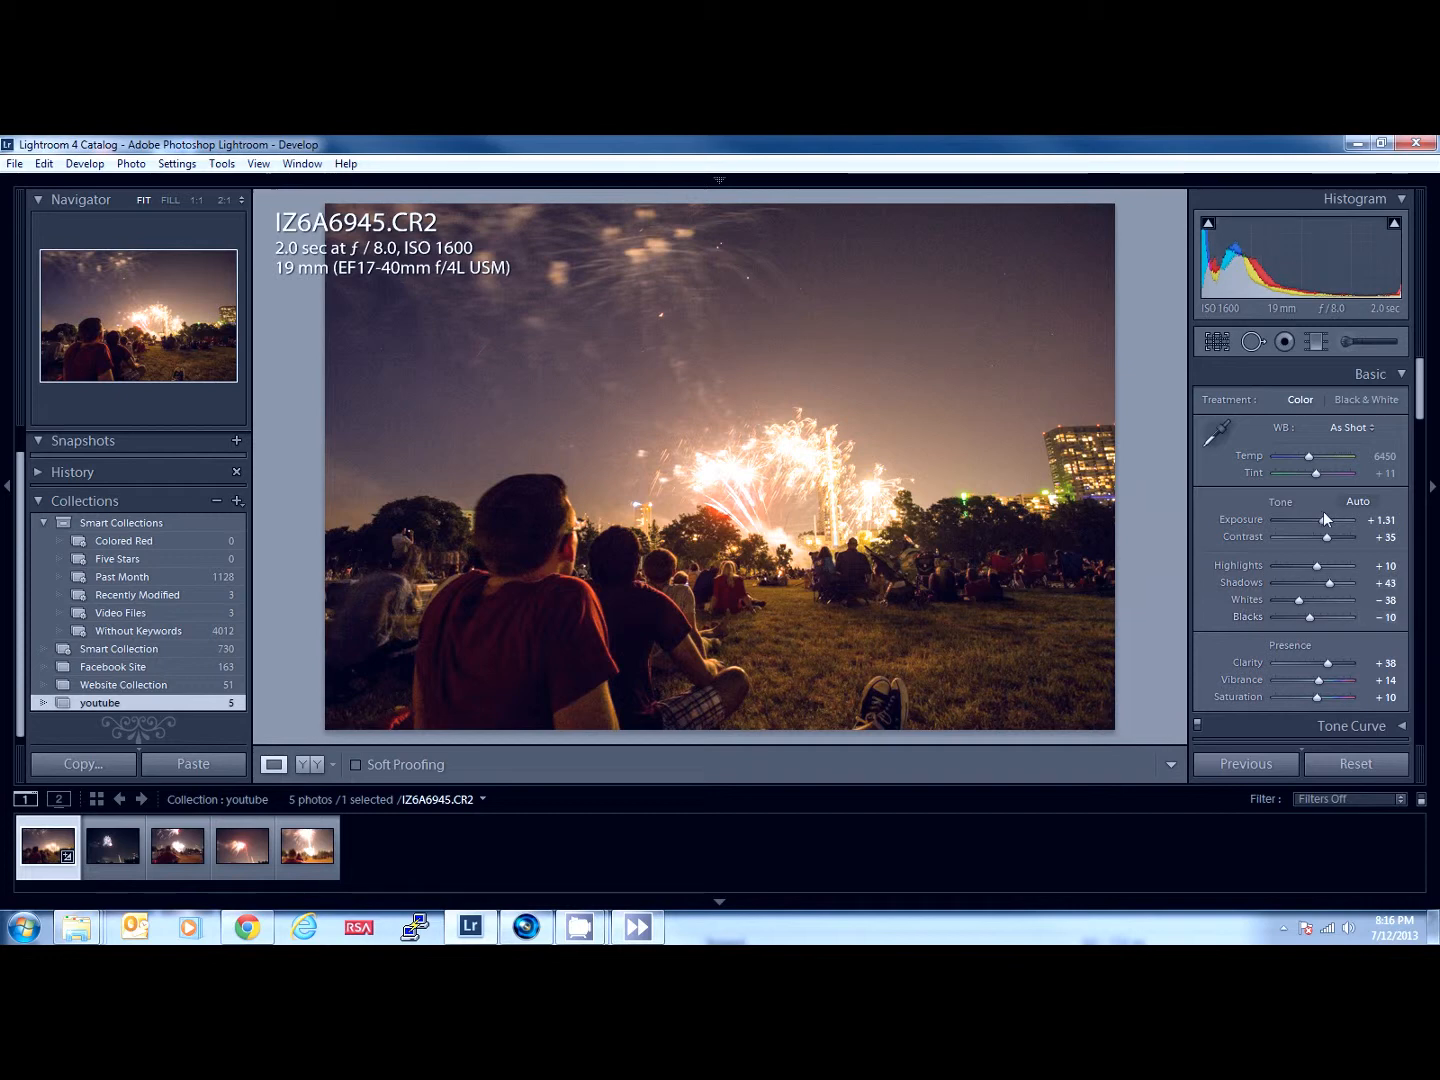
- Compare the edited photo with the original in the side-by-side before and after view, and return to the single-photo view
click(1324, 761)
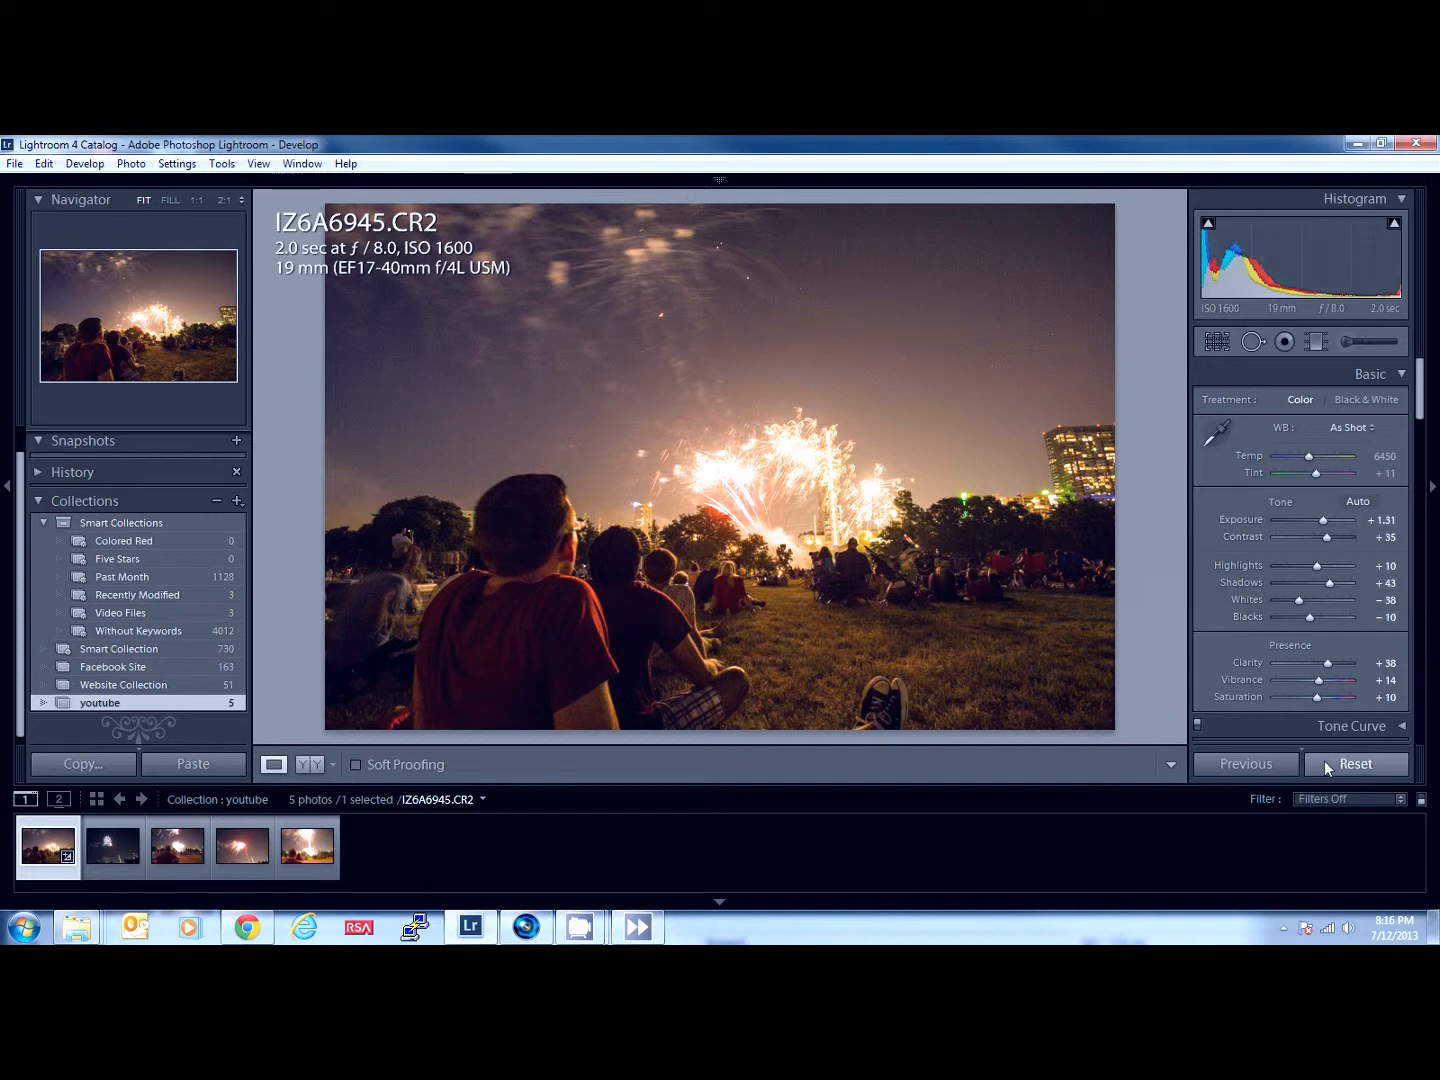
key(ctrl+z)
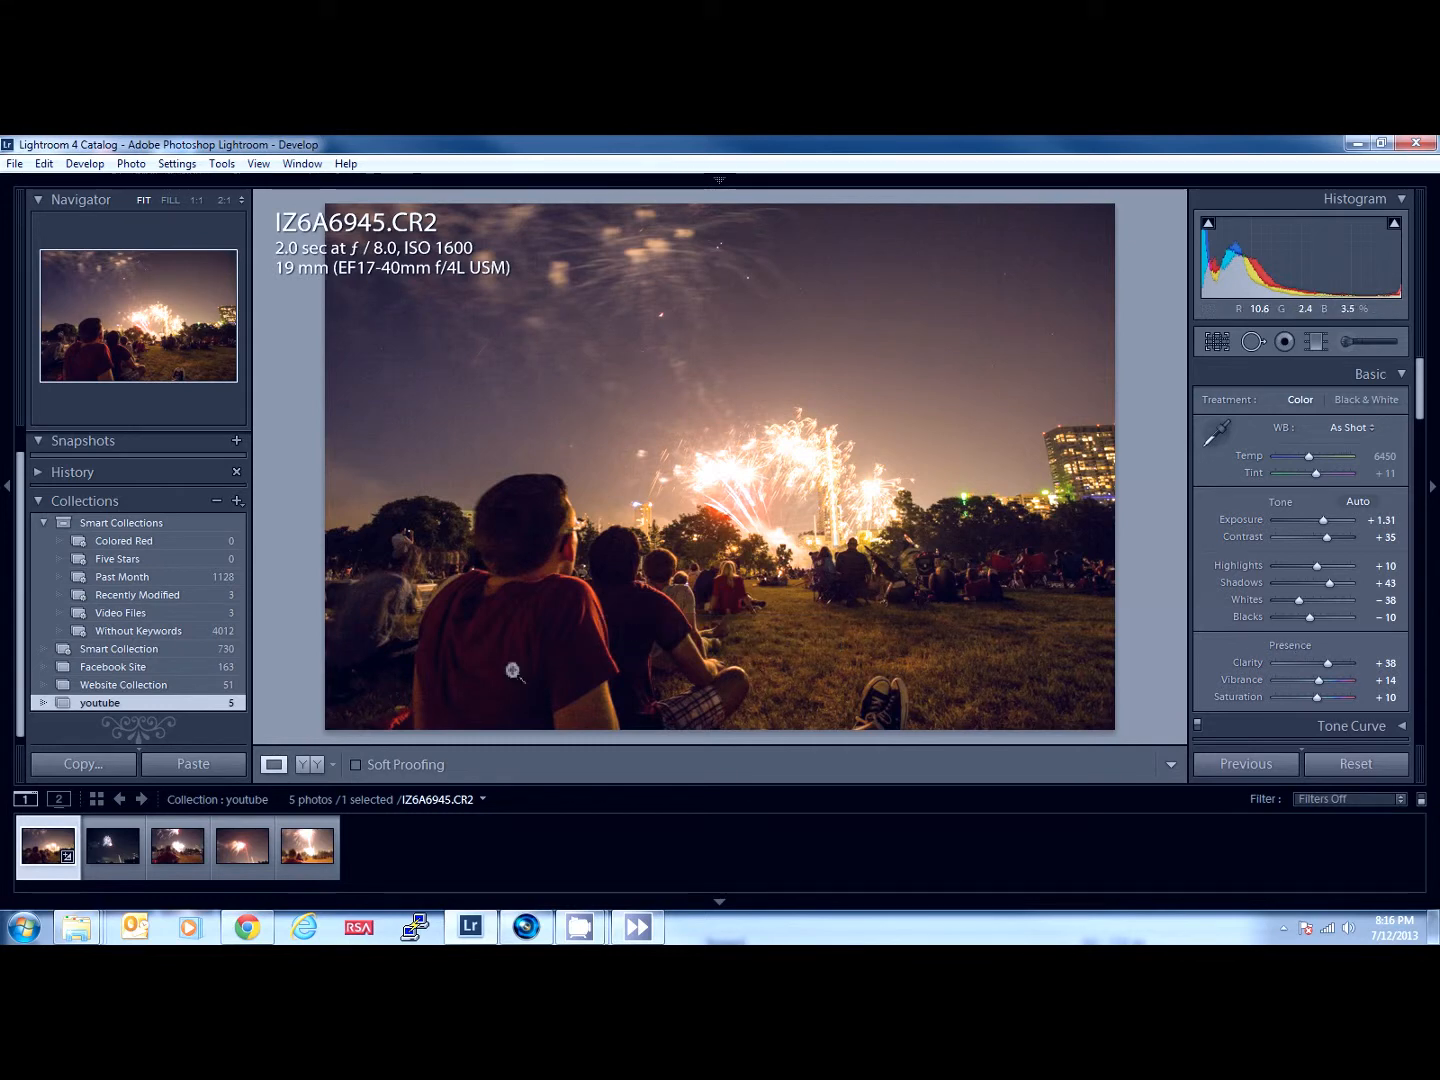
click(309, 766)
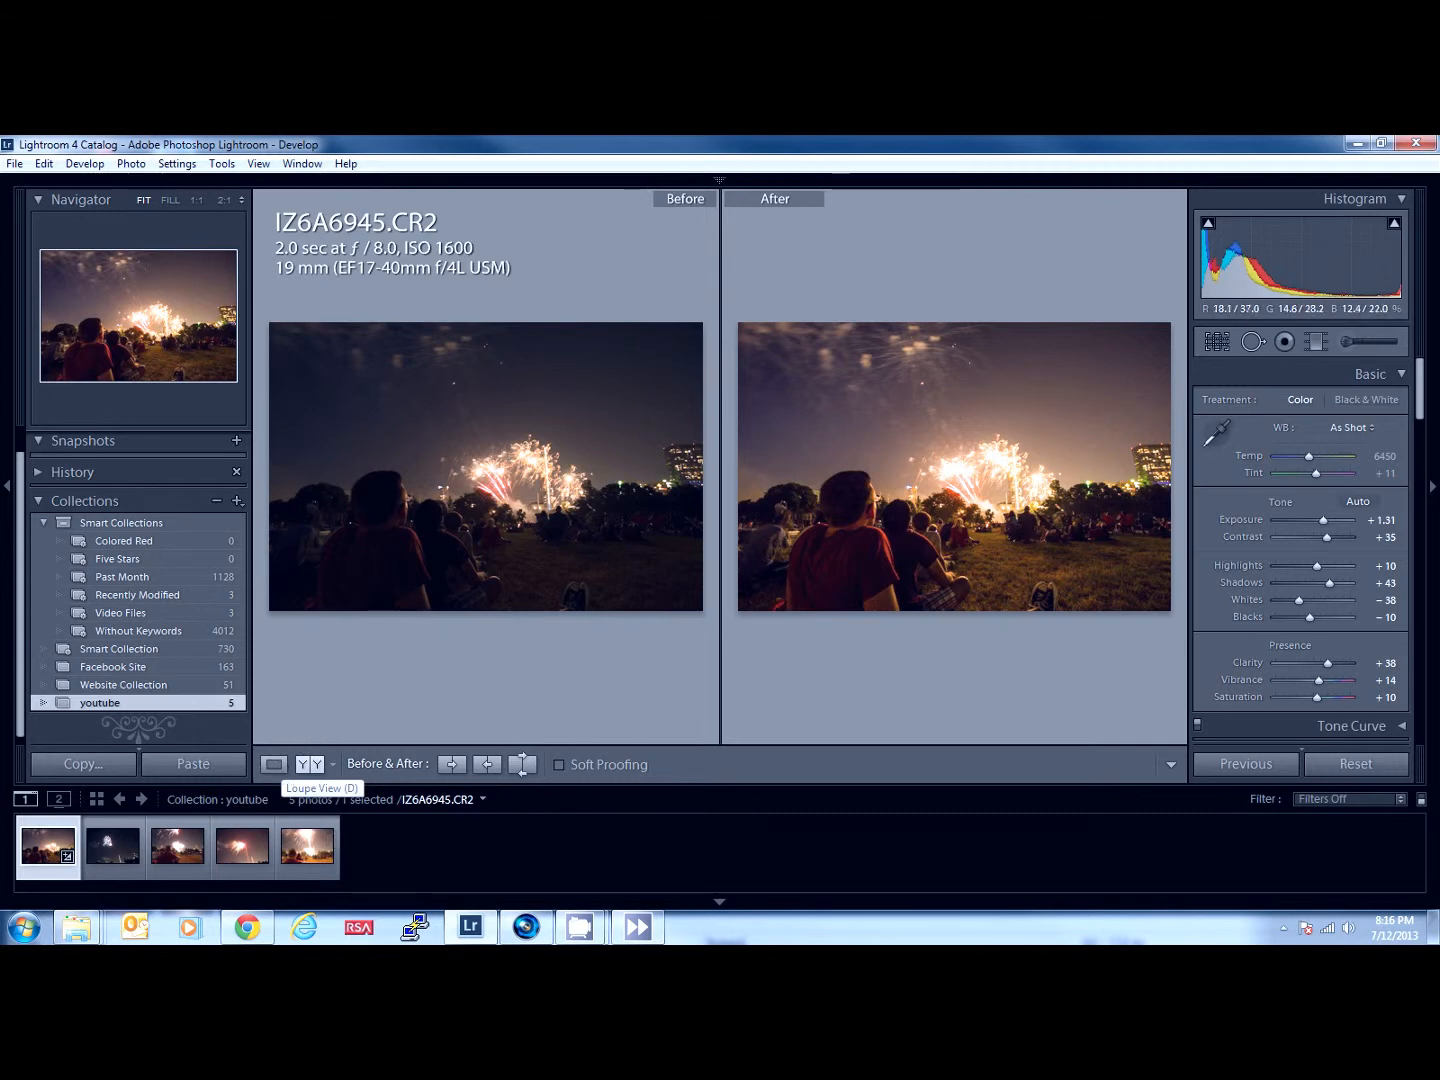
click(273, 763)
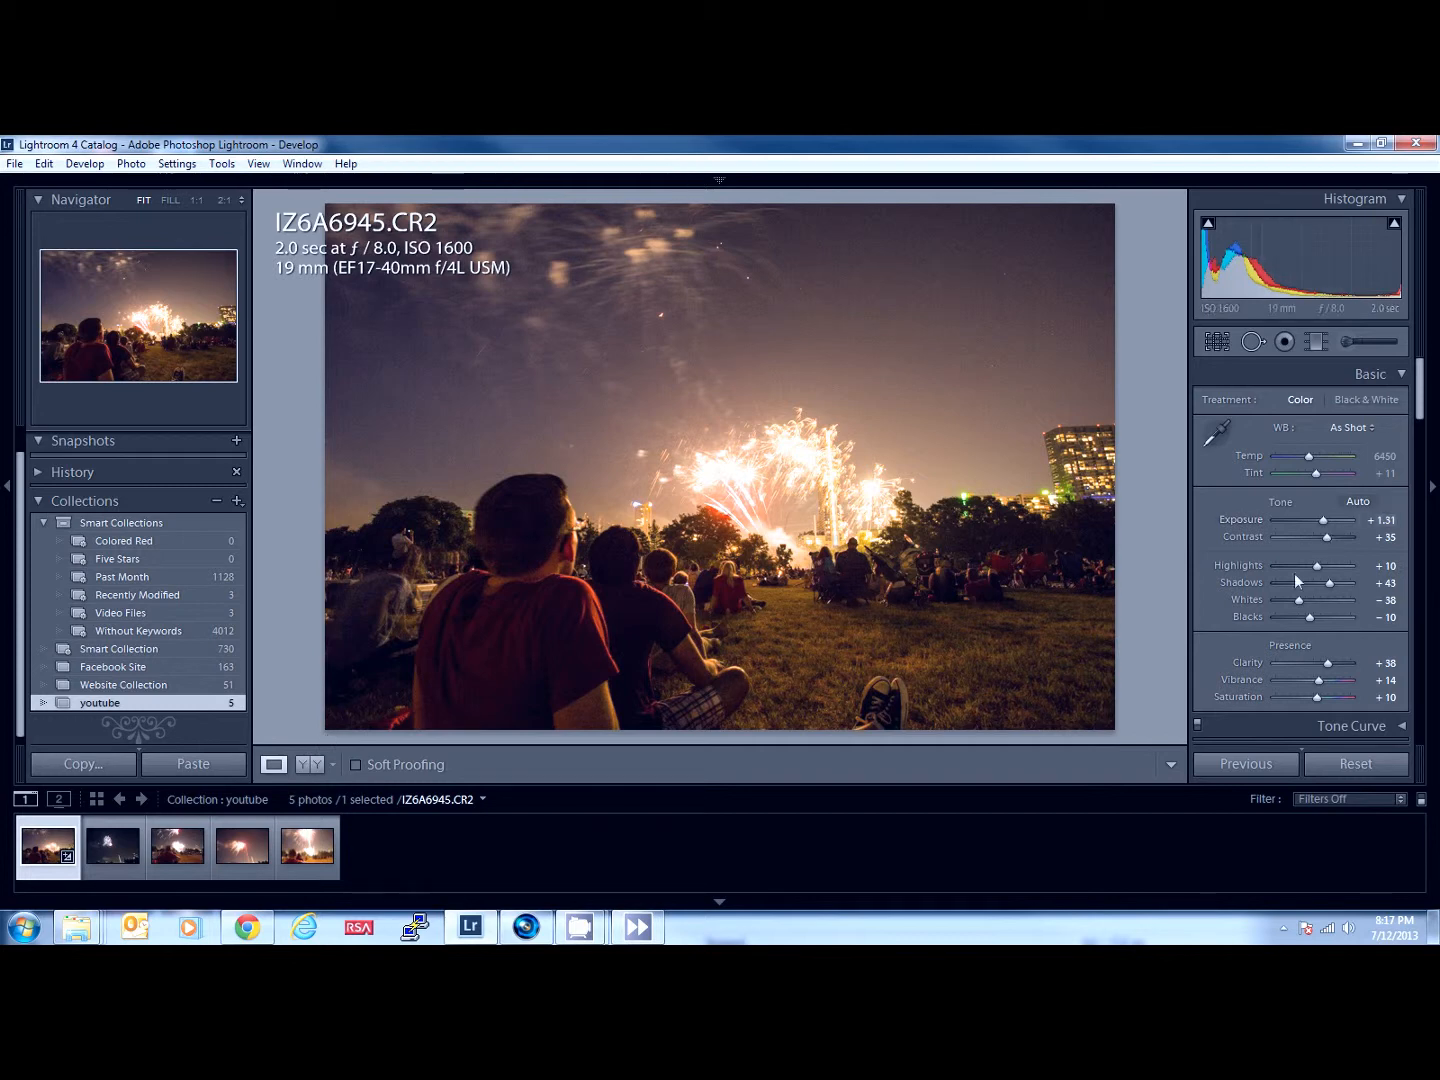
click(304, 765)
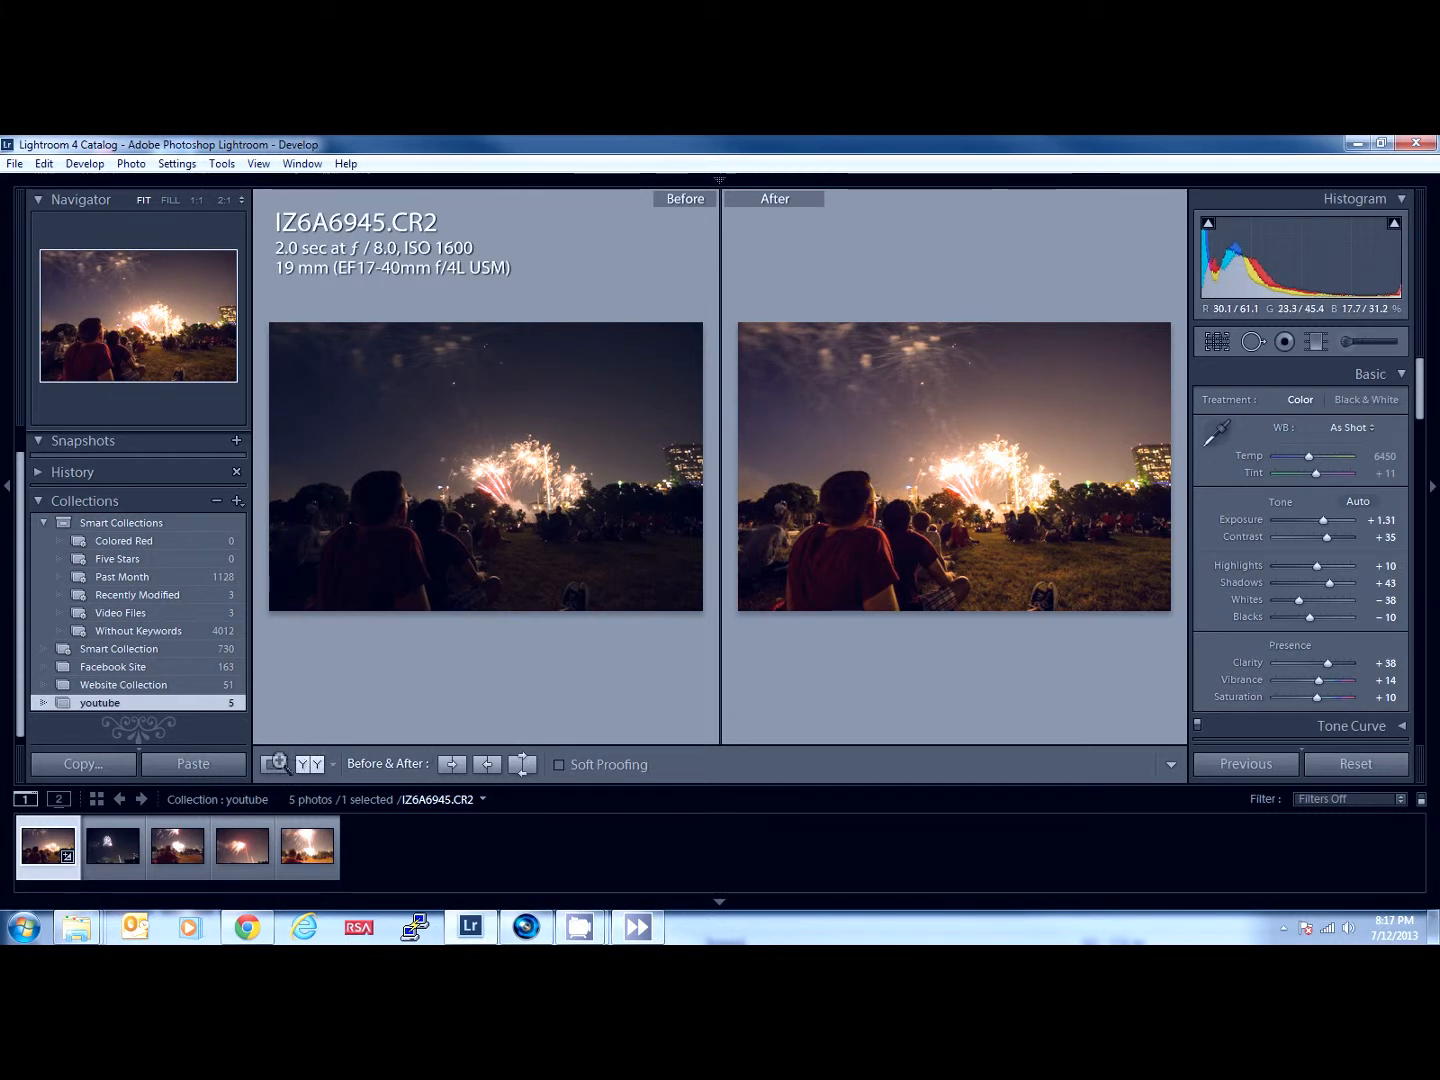
click(275, 765)
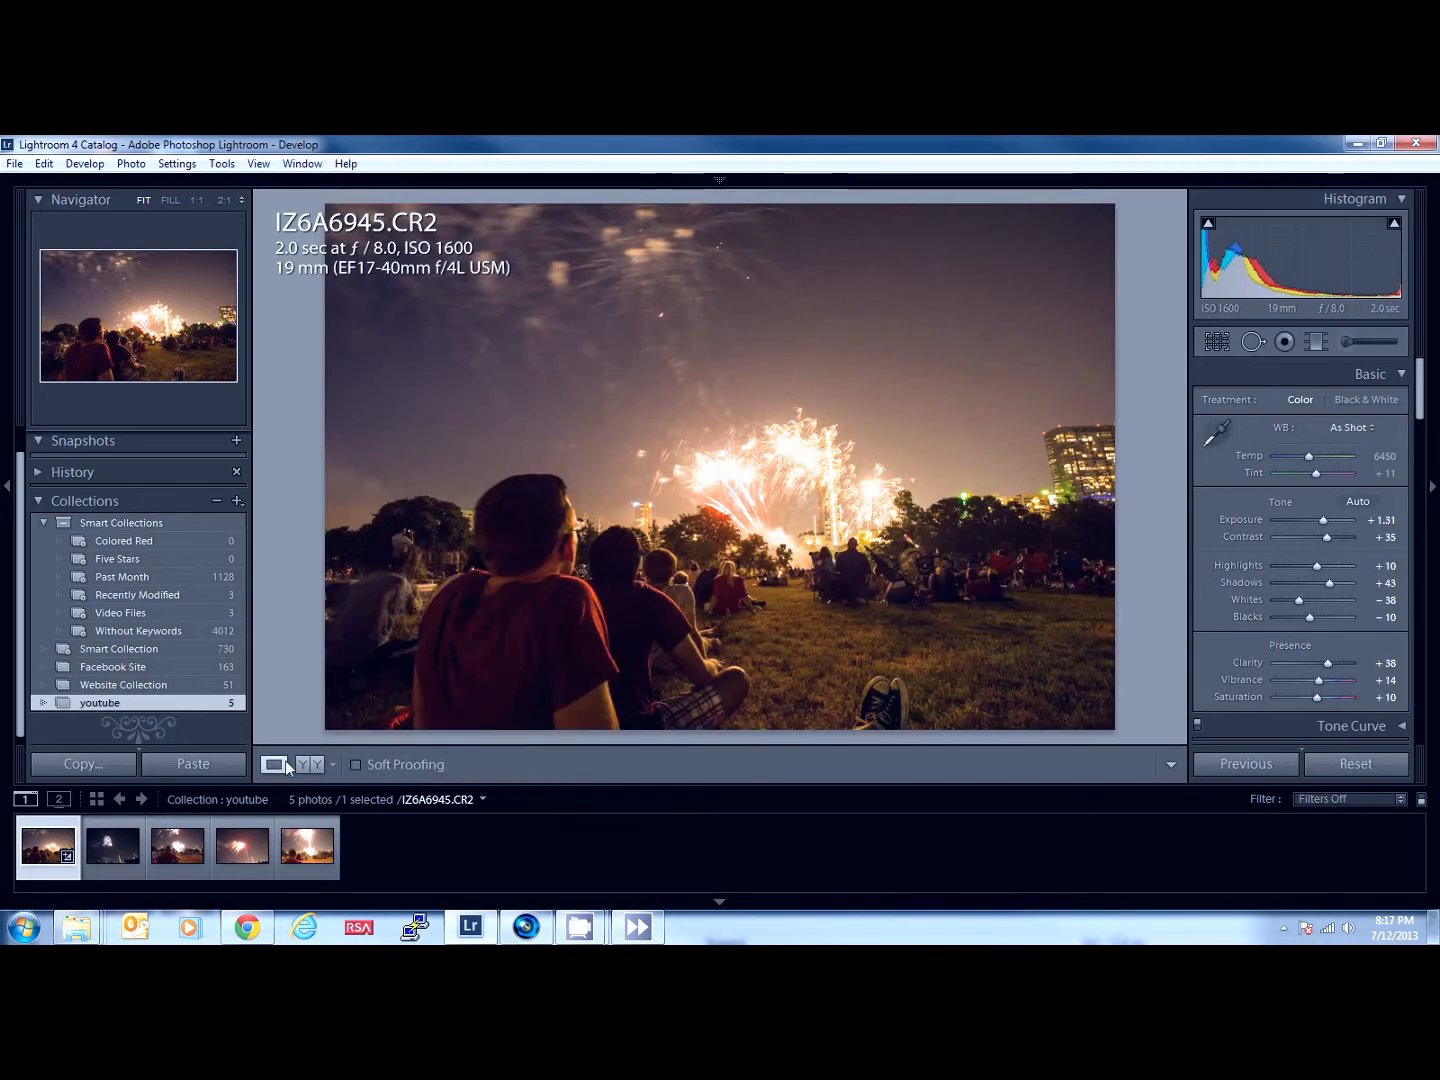
- Set the luminance of the yellow tones to +2 in the photo's HSL adjustments
drag(1422, 393, 1409, 474)
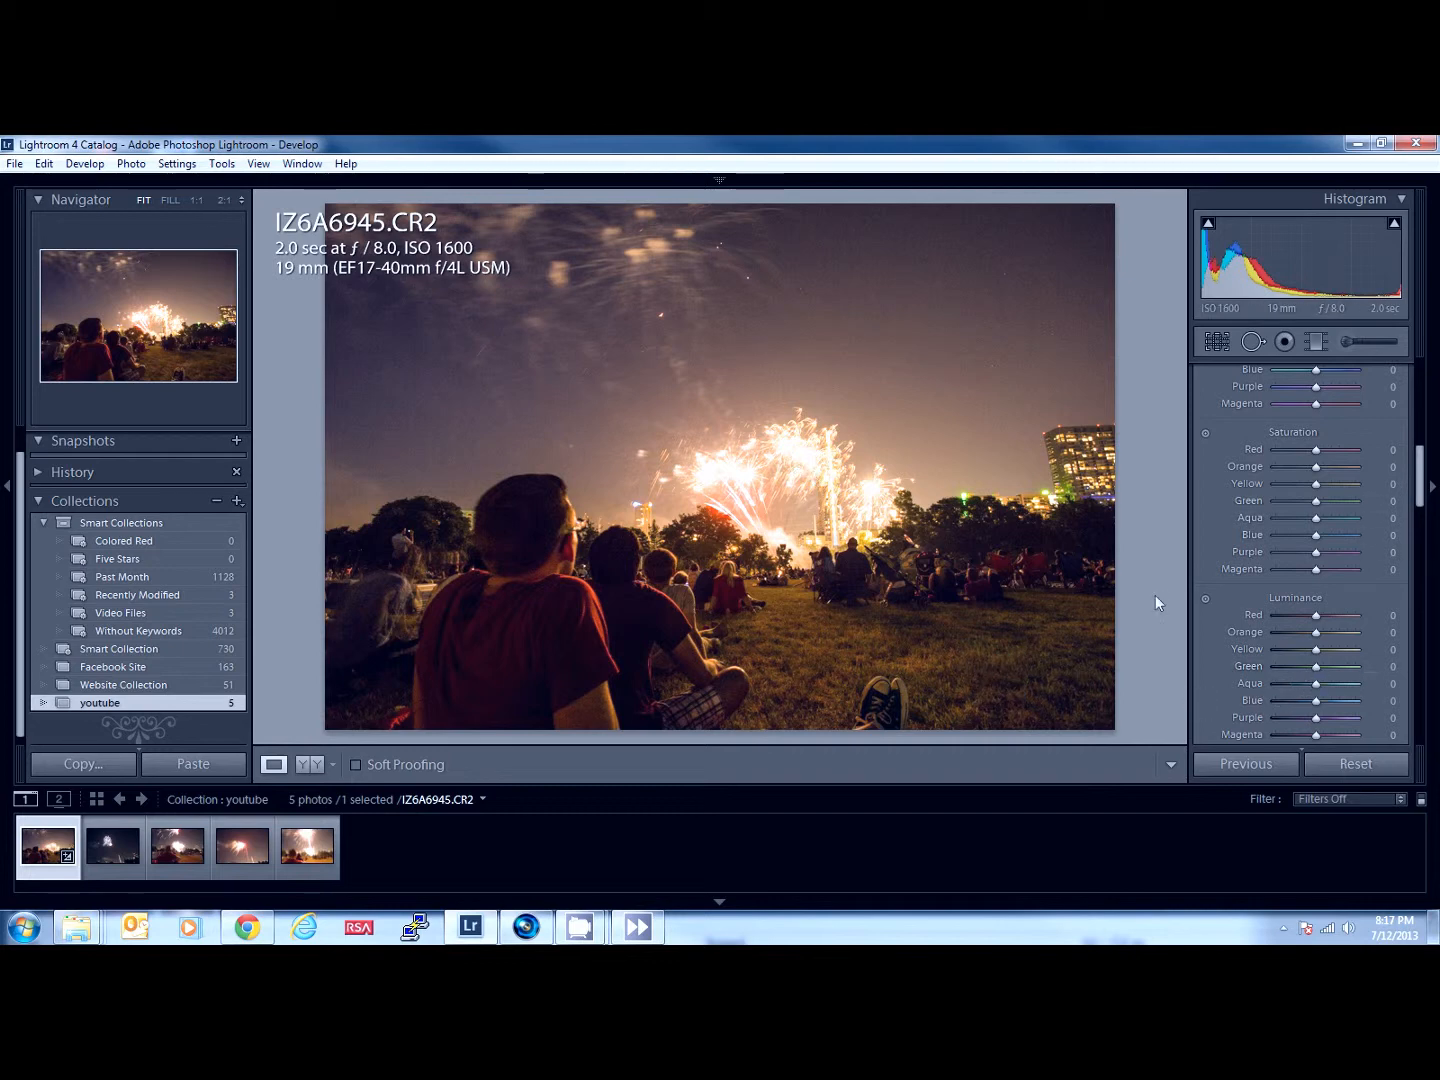
mouse_move(1320, 667)
mouse_down()
mouse_move(1284, 666)
mouse_move(1319, 673)
mouse_up()
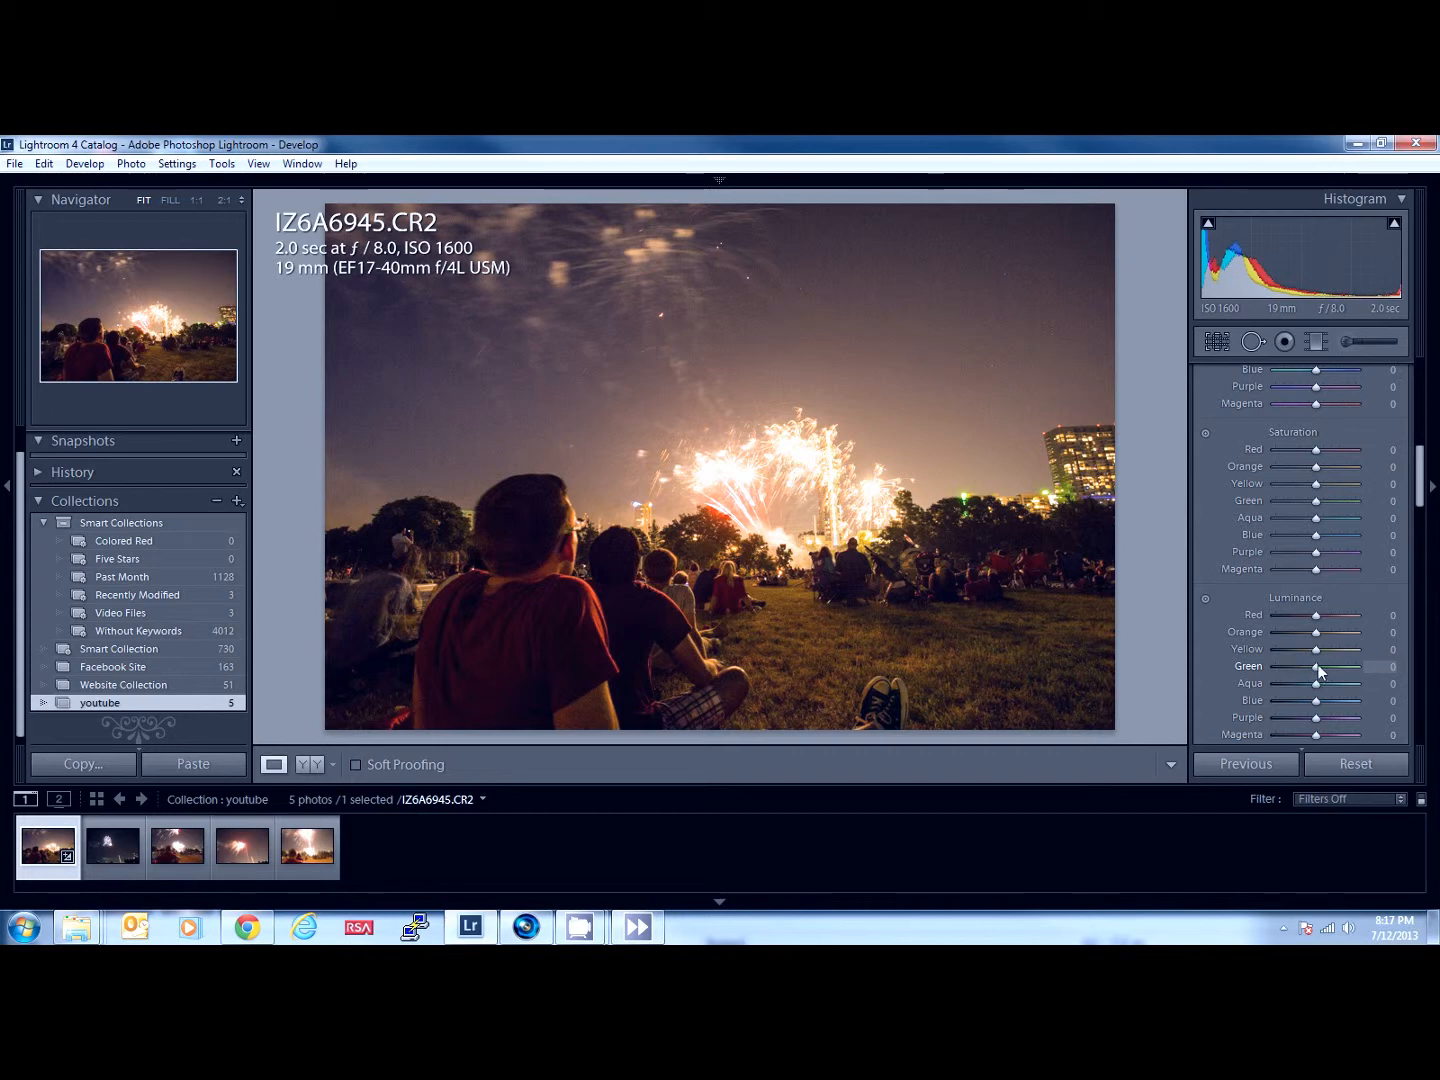
drag(1293, 651, 1330, 667)
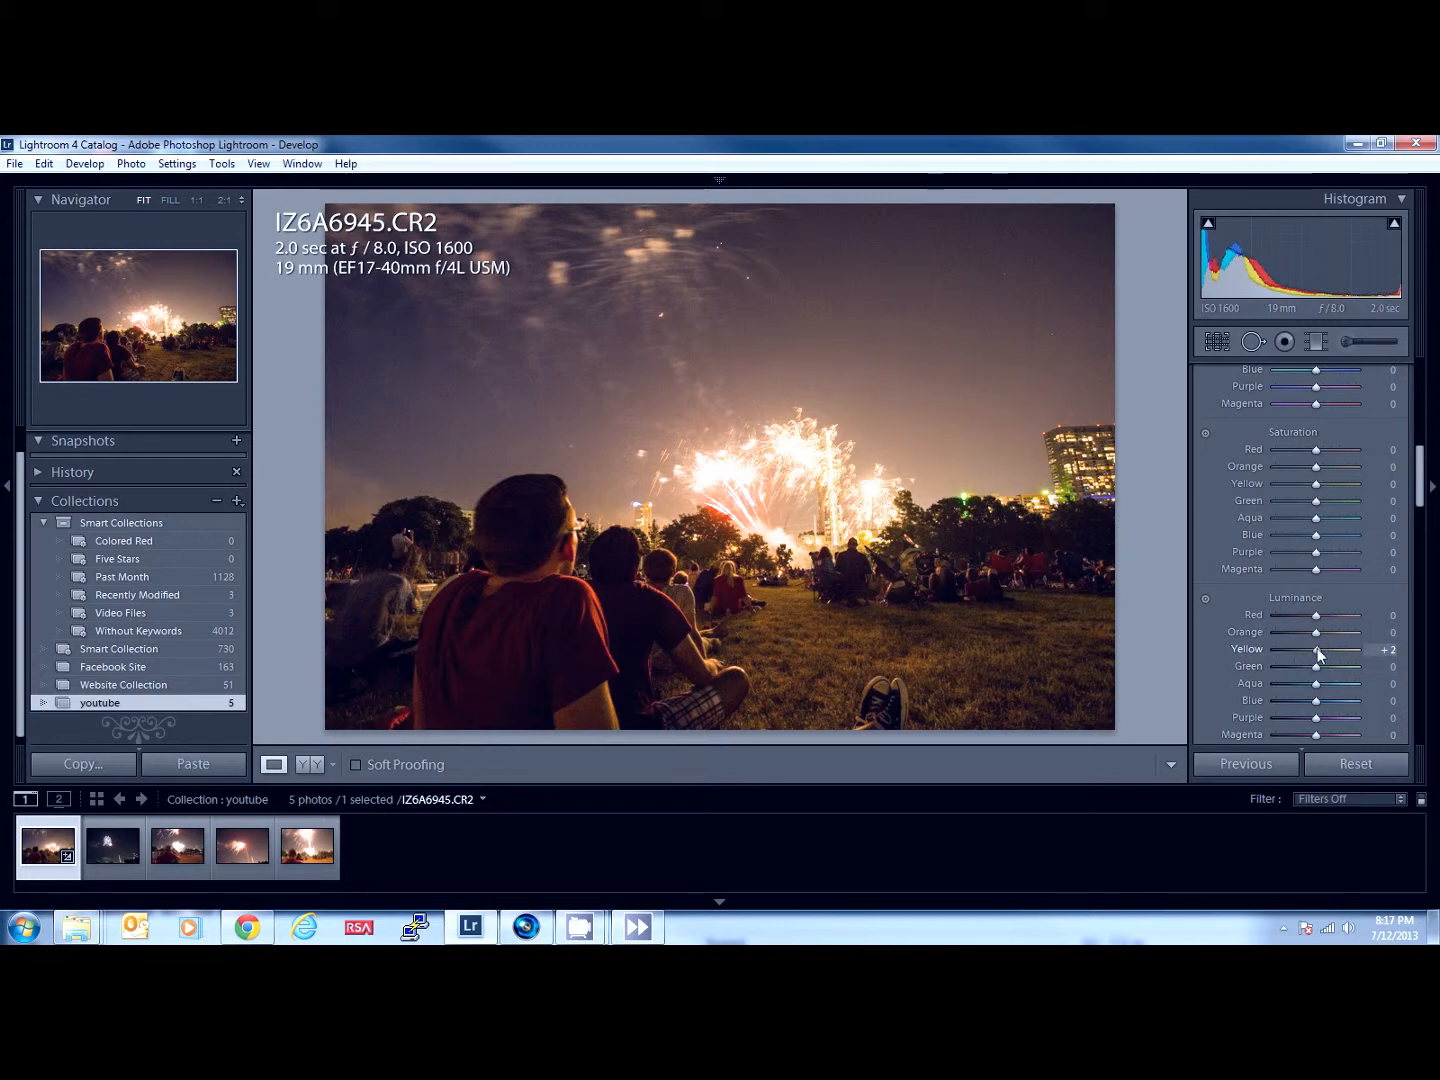
scroll(1283, 630, up, 2)
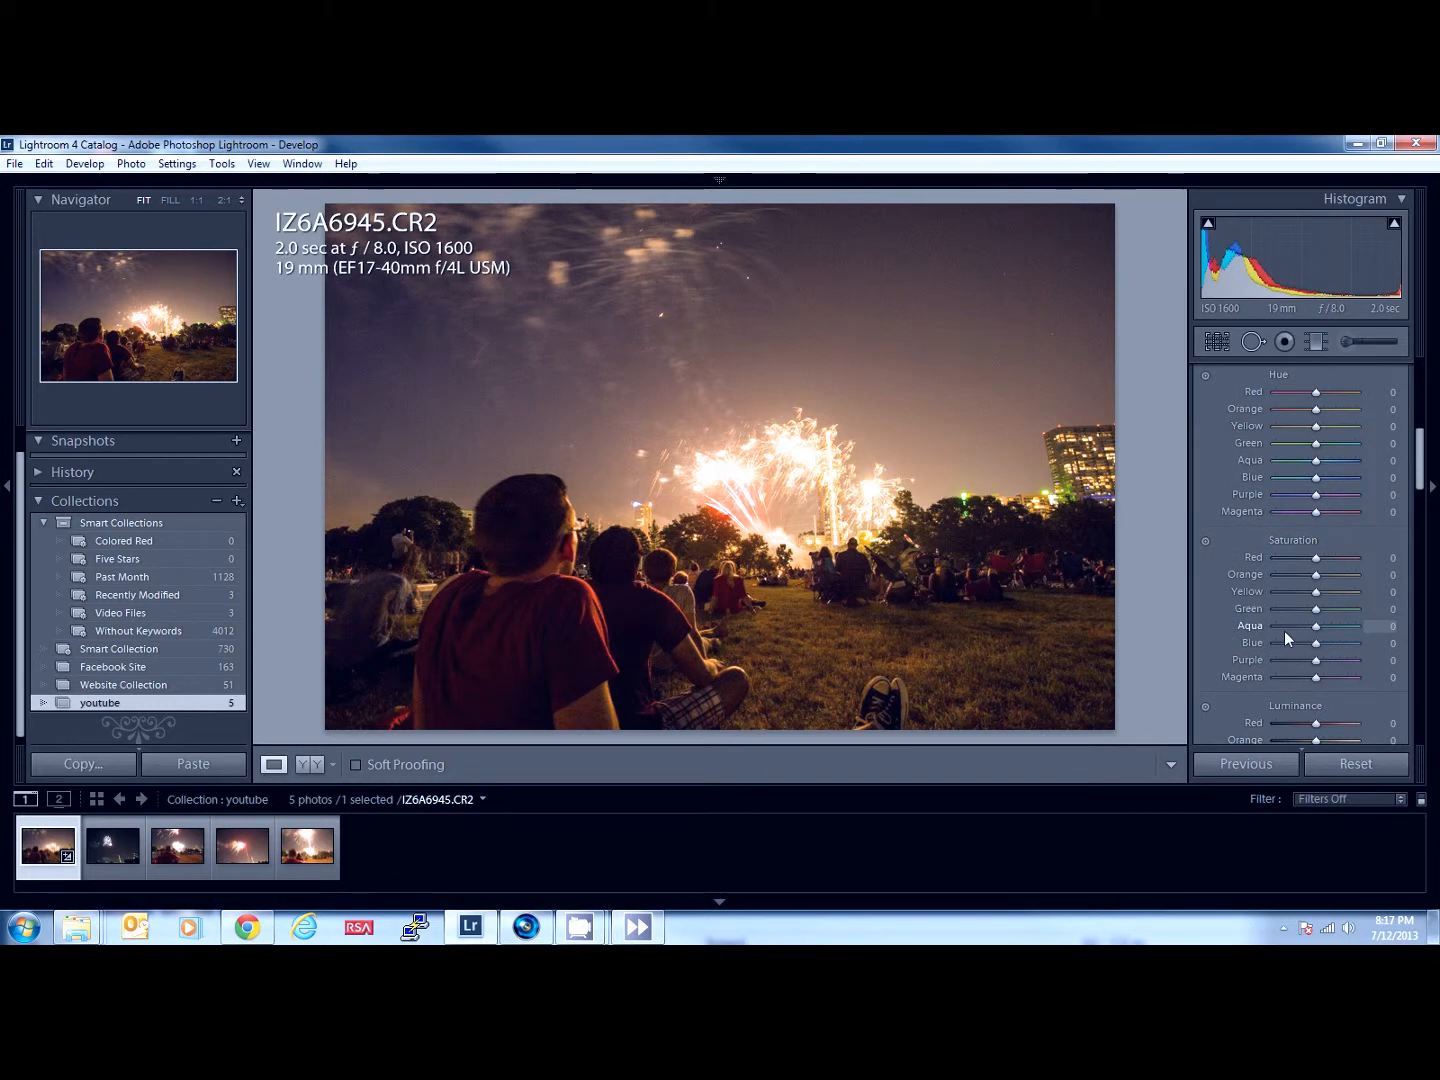
- Try the hue of the yellow tones at +53 and the green tones at +31 in the HSL adjustments
drag(1316, 443, 1351, 428)
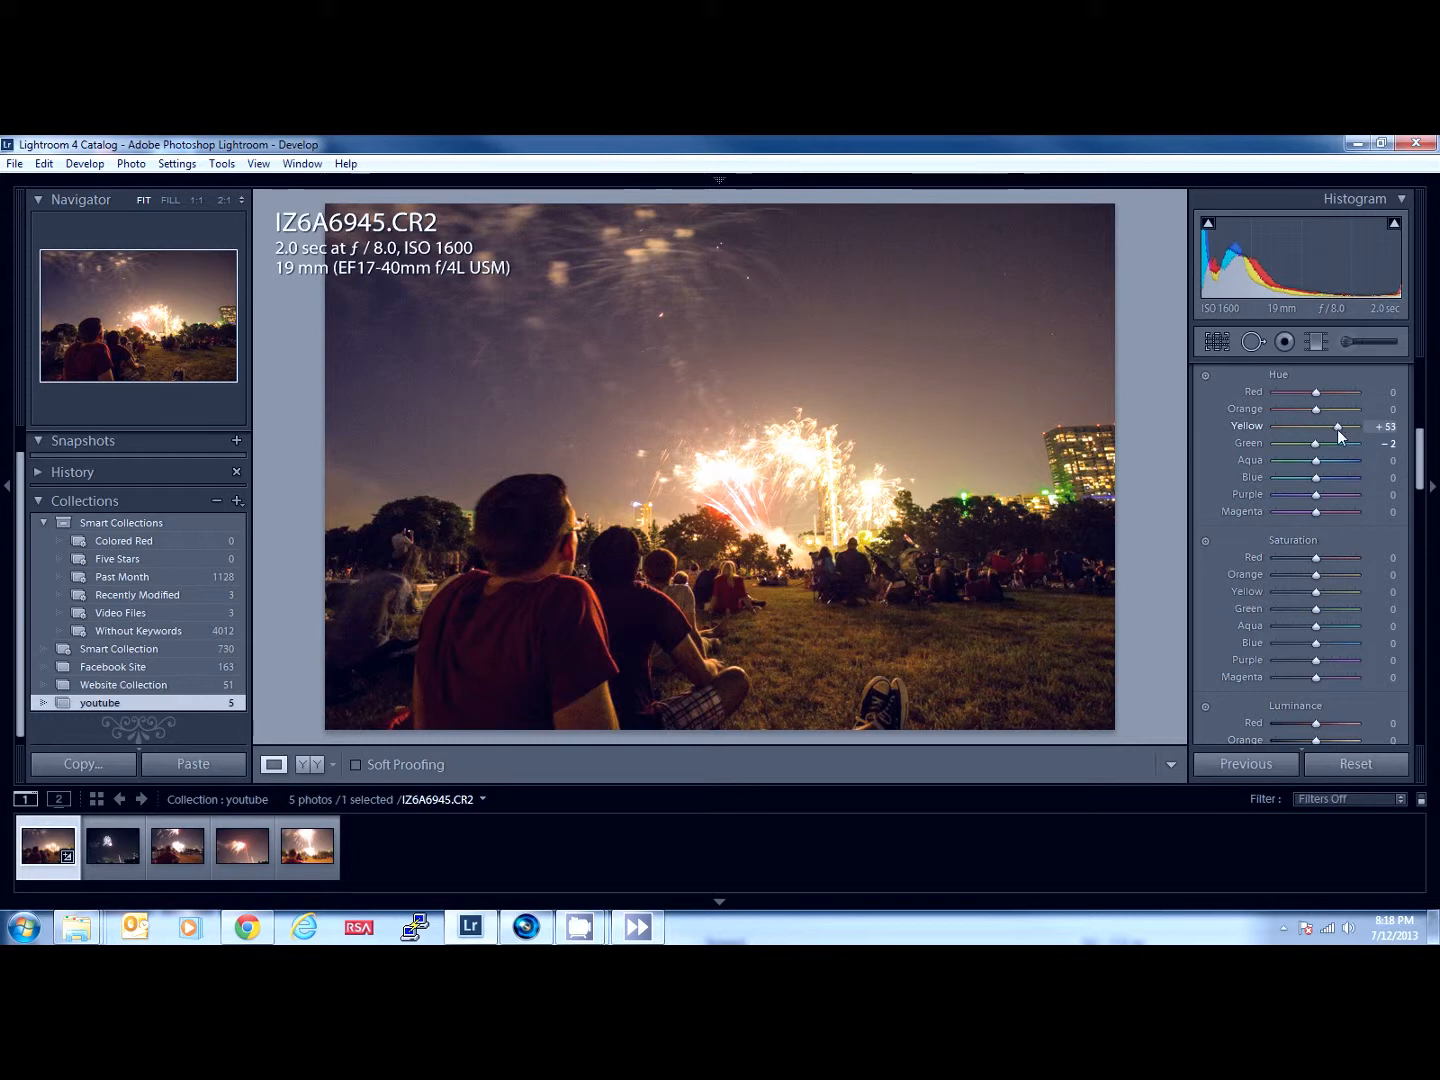
click(1339, 442)
drag(1339, 443, 1329, 444)
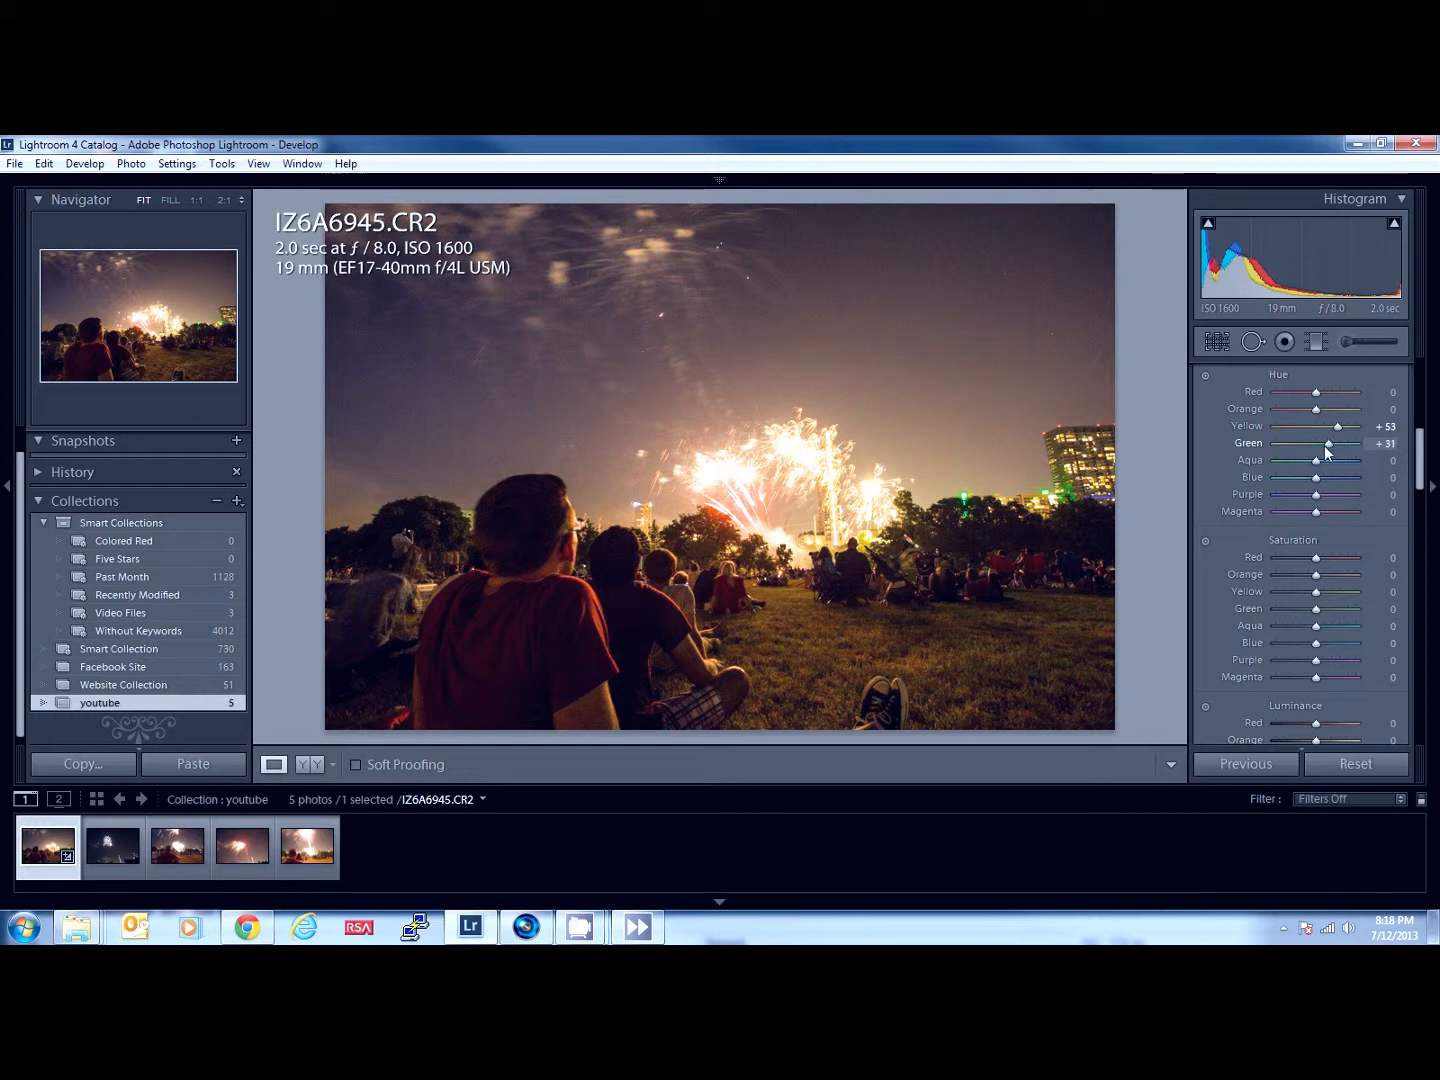
click(1316, 444)
click(1317, 426)
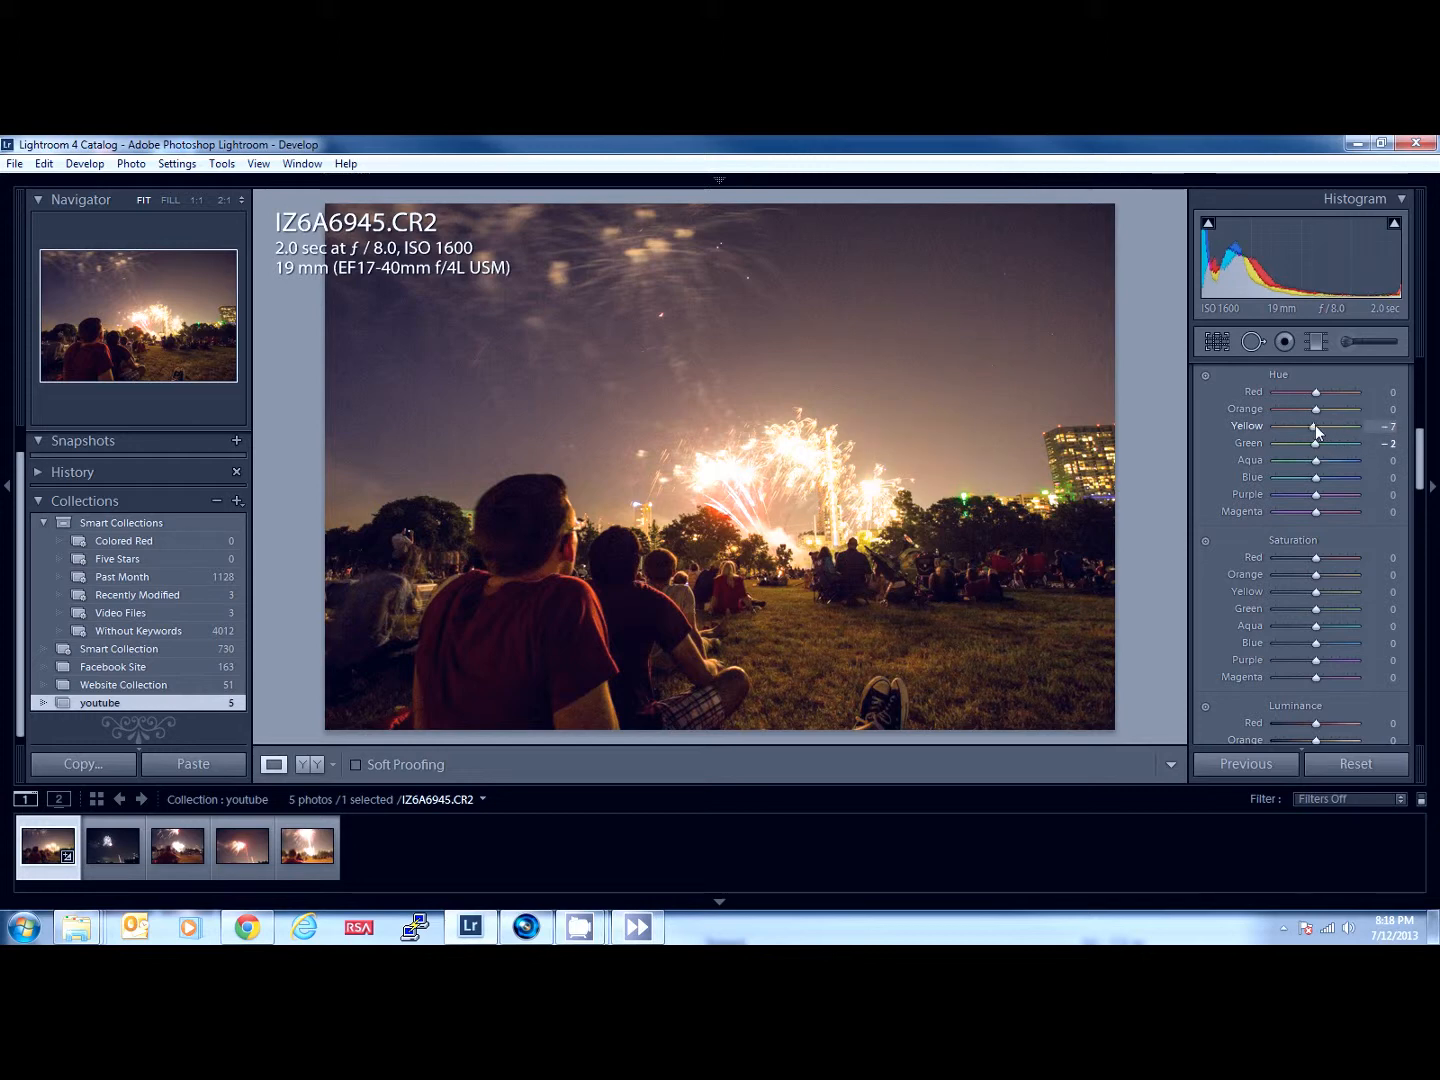
- Try the hue of the orange tones at +33, and reset all the hue adjustments
click(1330, 409)
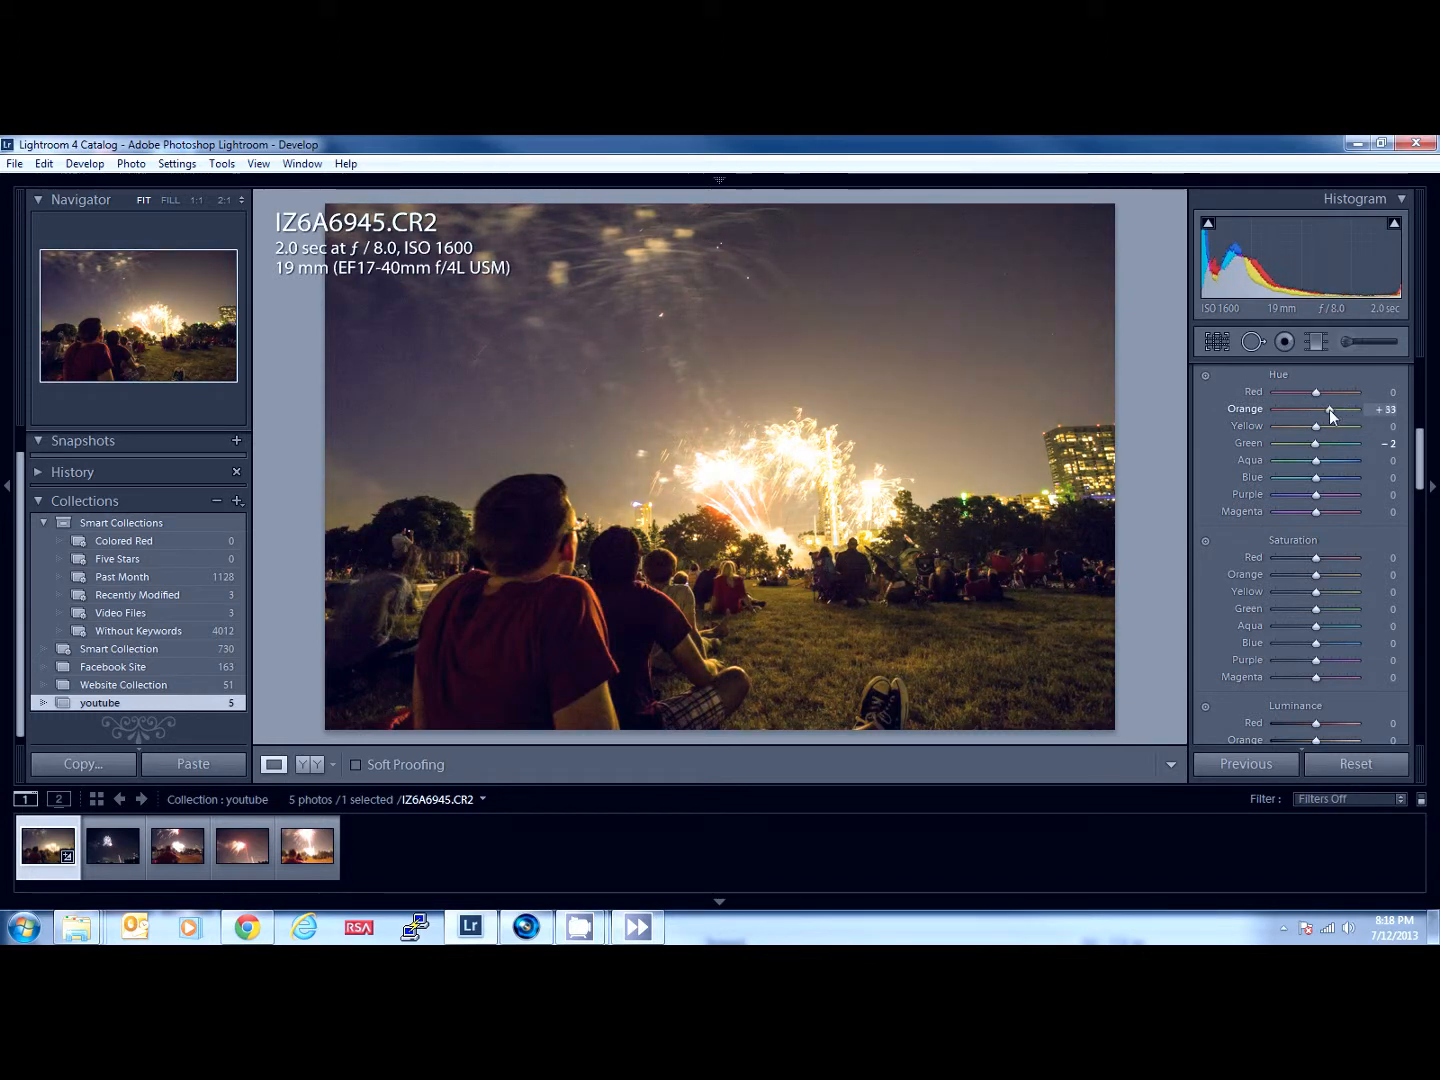
click(1308, 411)
drag(1308, 415, 1317, 412)
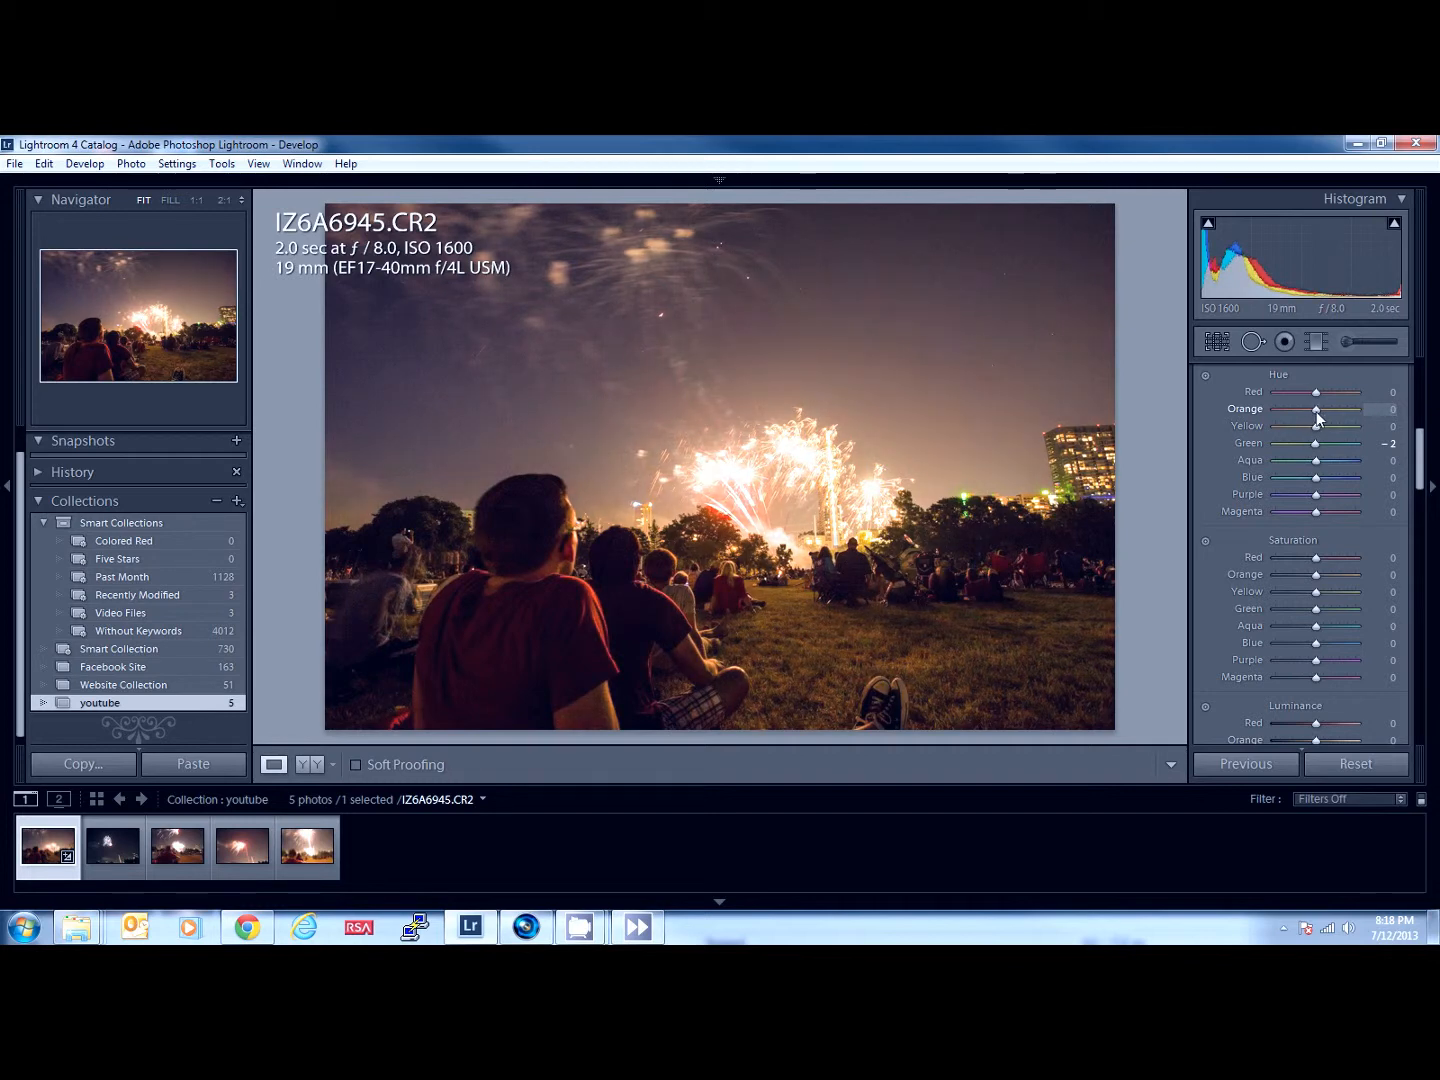
scroll(1305, 425, up, 2)
key(alt)
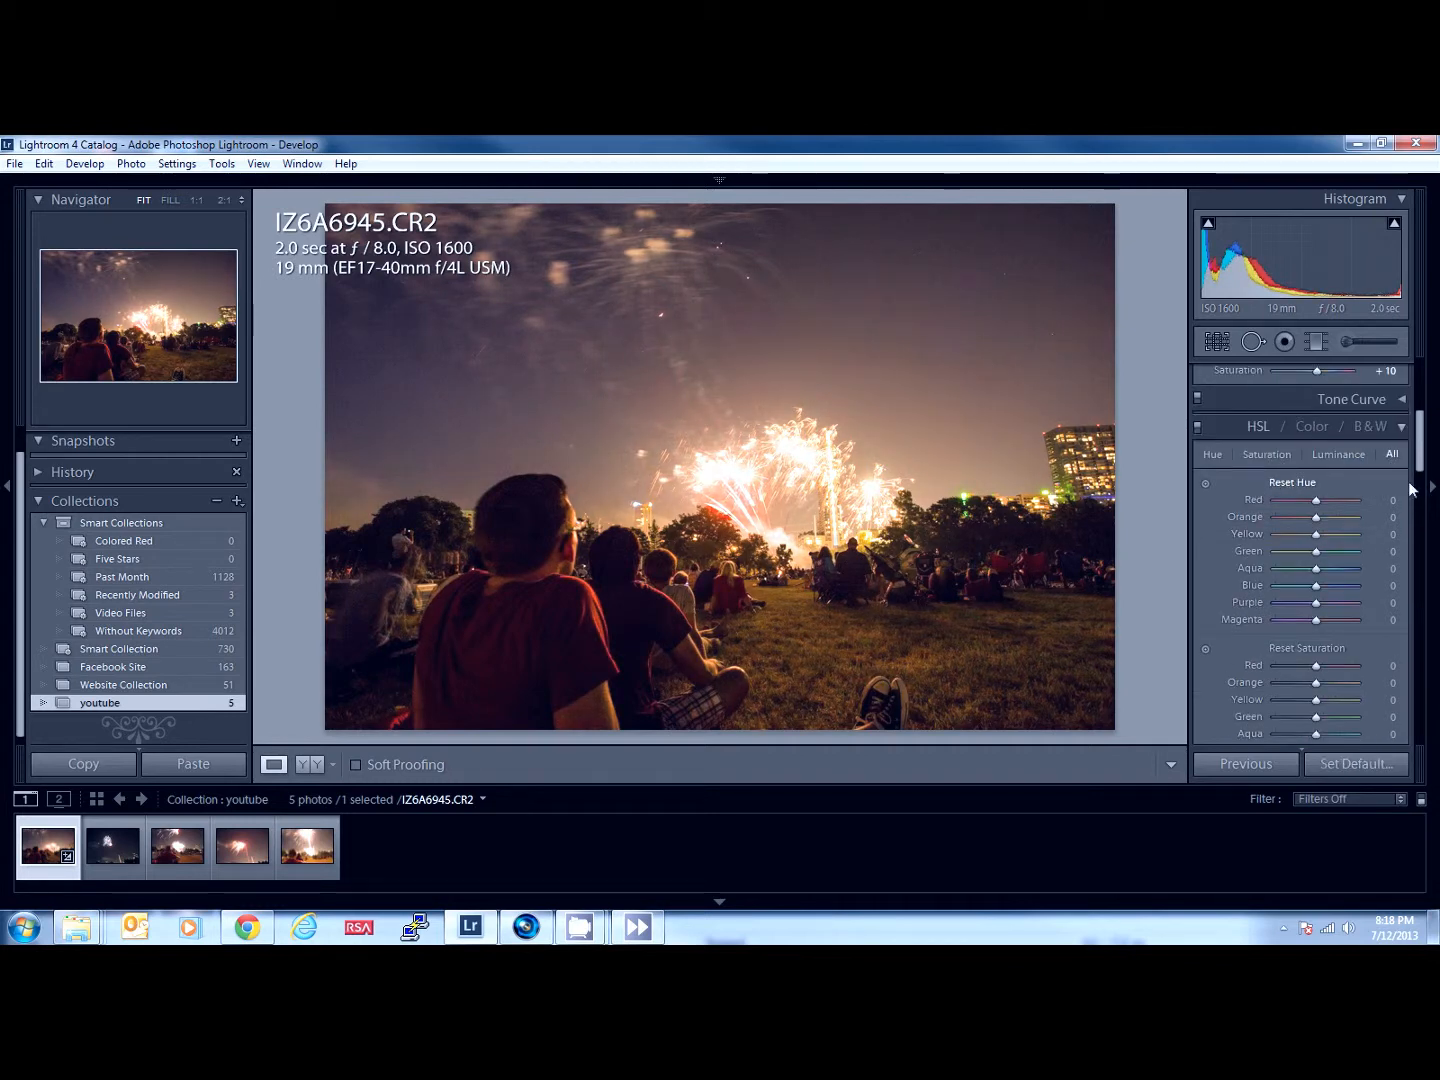
- Set the hue of the orange tones to -18 in the photo's HSL adjustments
scroll(1415, 433, down, 4)
scroll(1415, 433, up, 5)
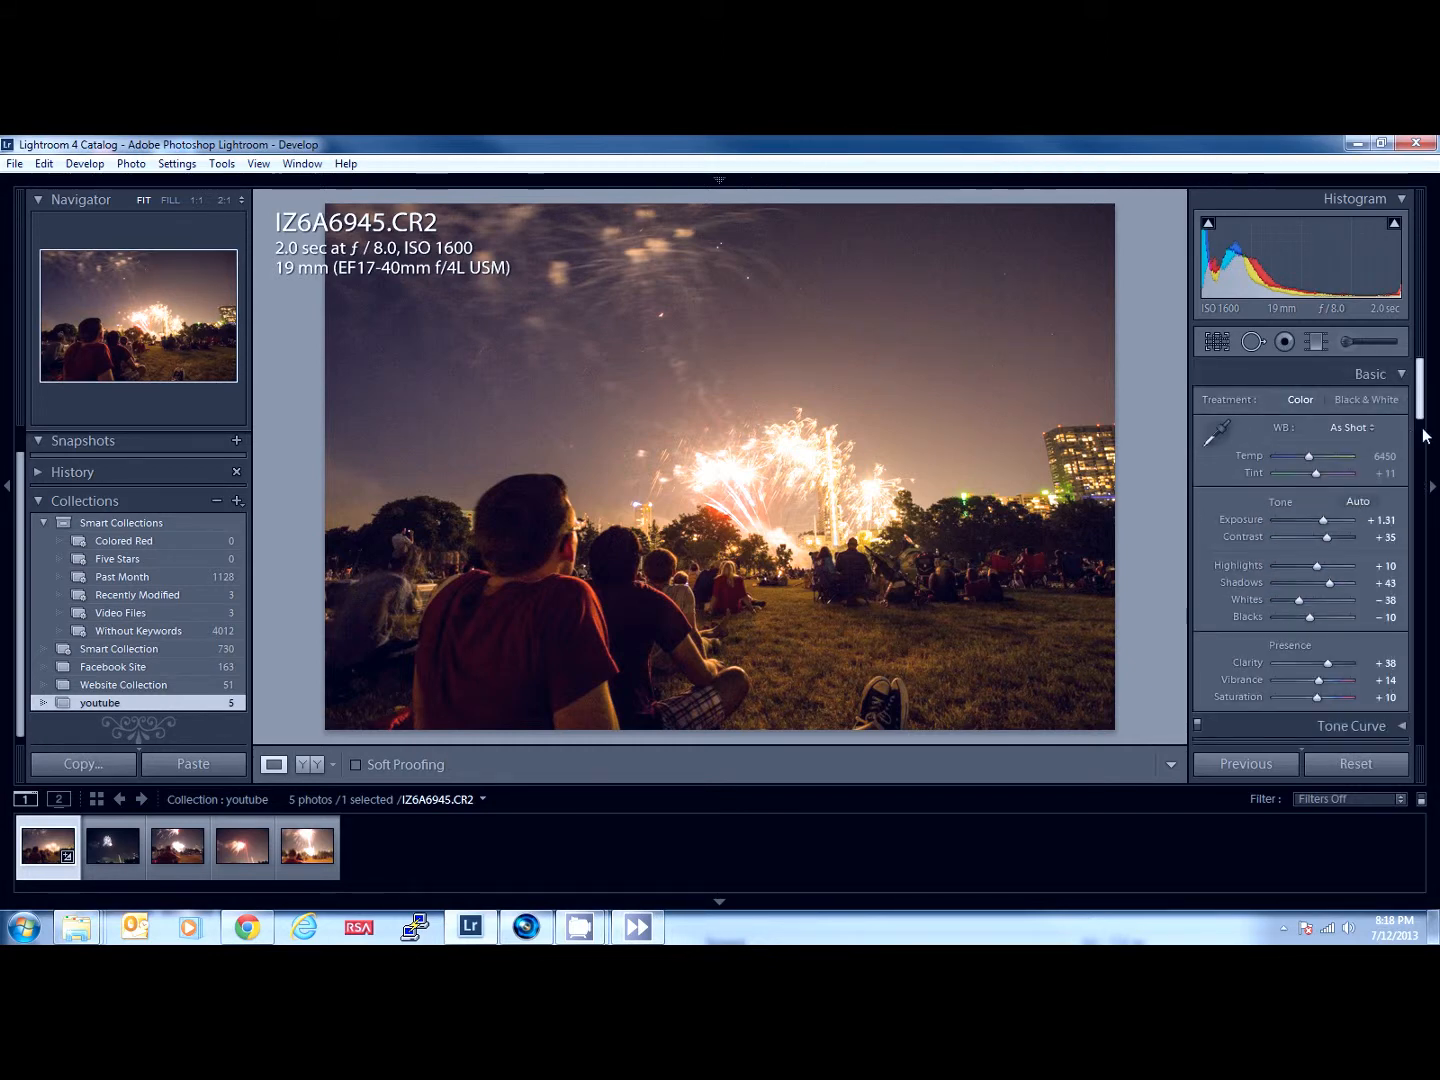
click(1426, 427)
click(1425, 432)
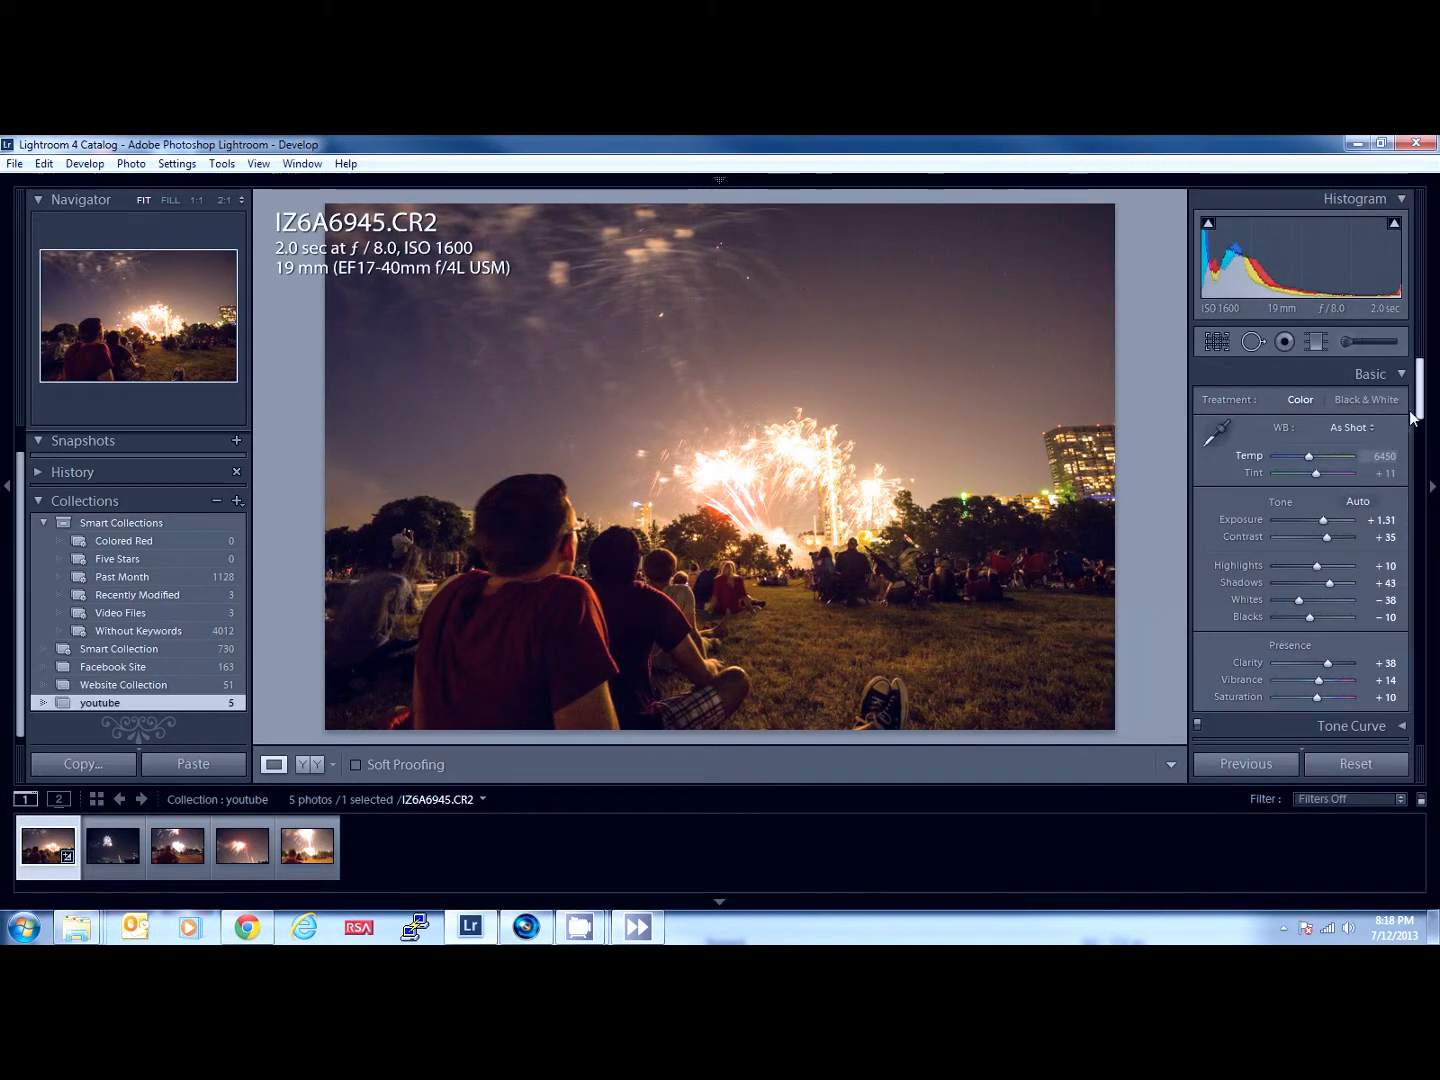
scroll(1422, 413, down, 1)
drag(1422, 413, 1412, 456)
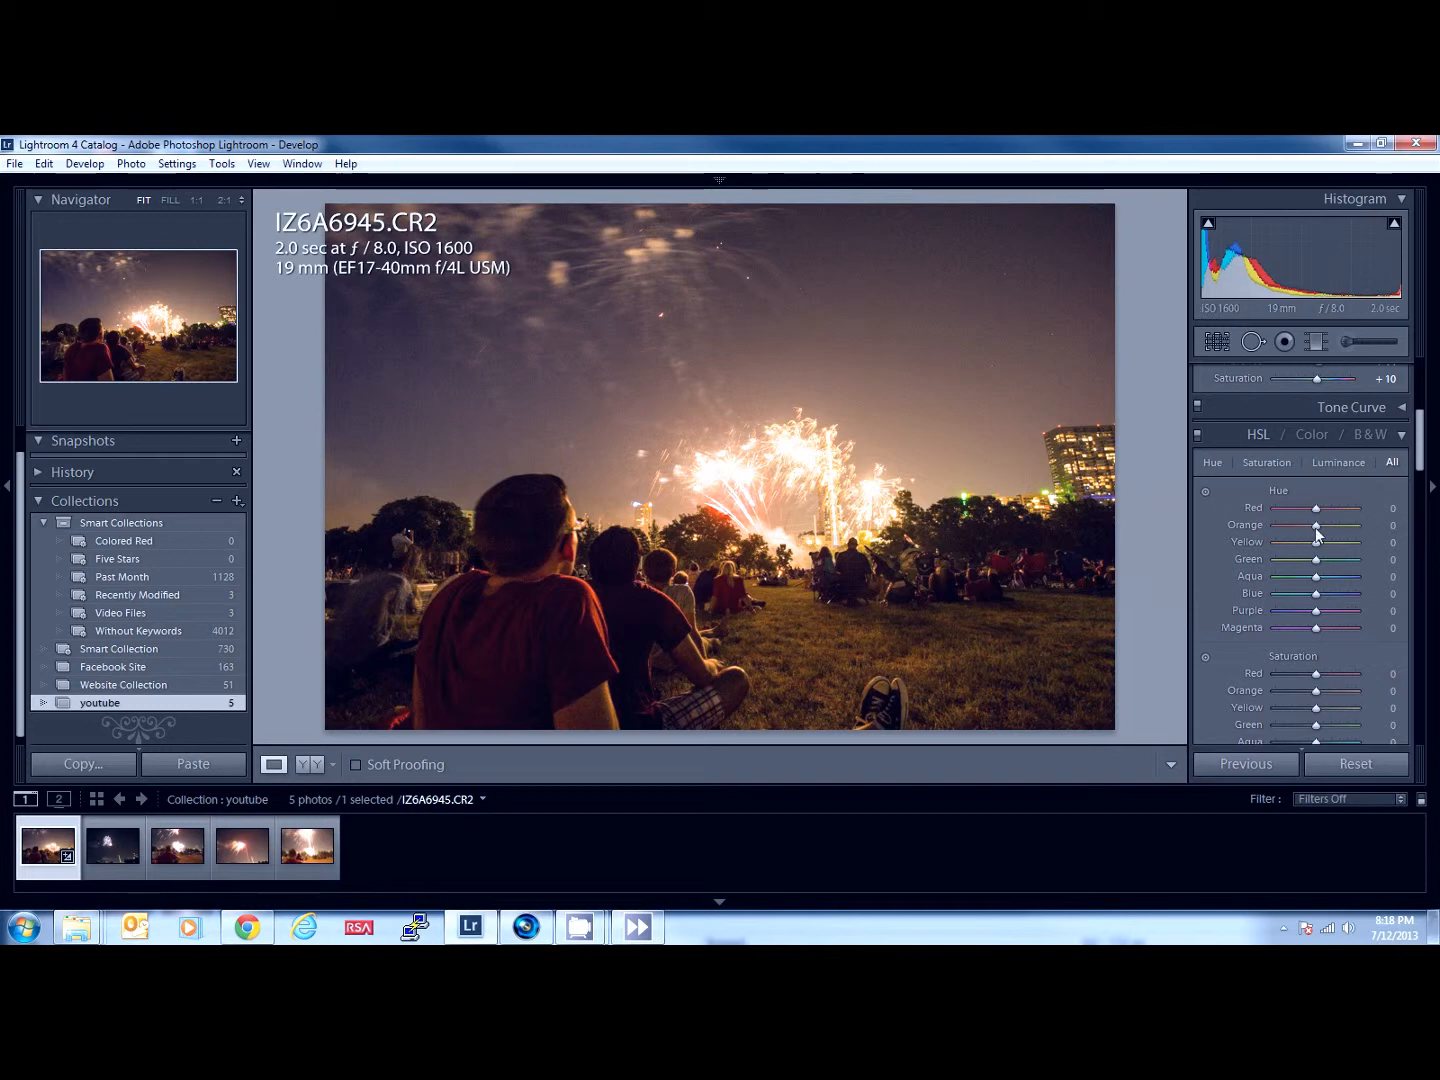
mouse_move(1319, 530)
mouse_down()
mouse_move(1303, 533)
mouse_move(1346, 537)
mouse_move(1296, 544)
mouse_move(1313, 542)
mouse_up()
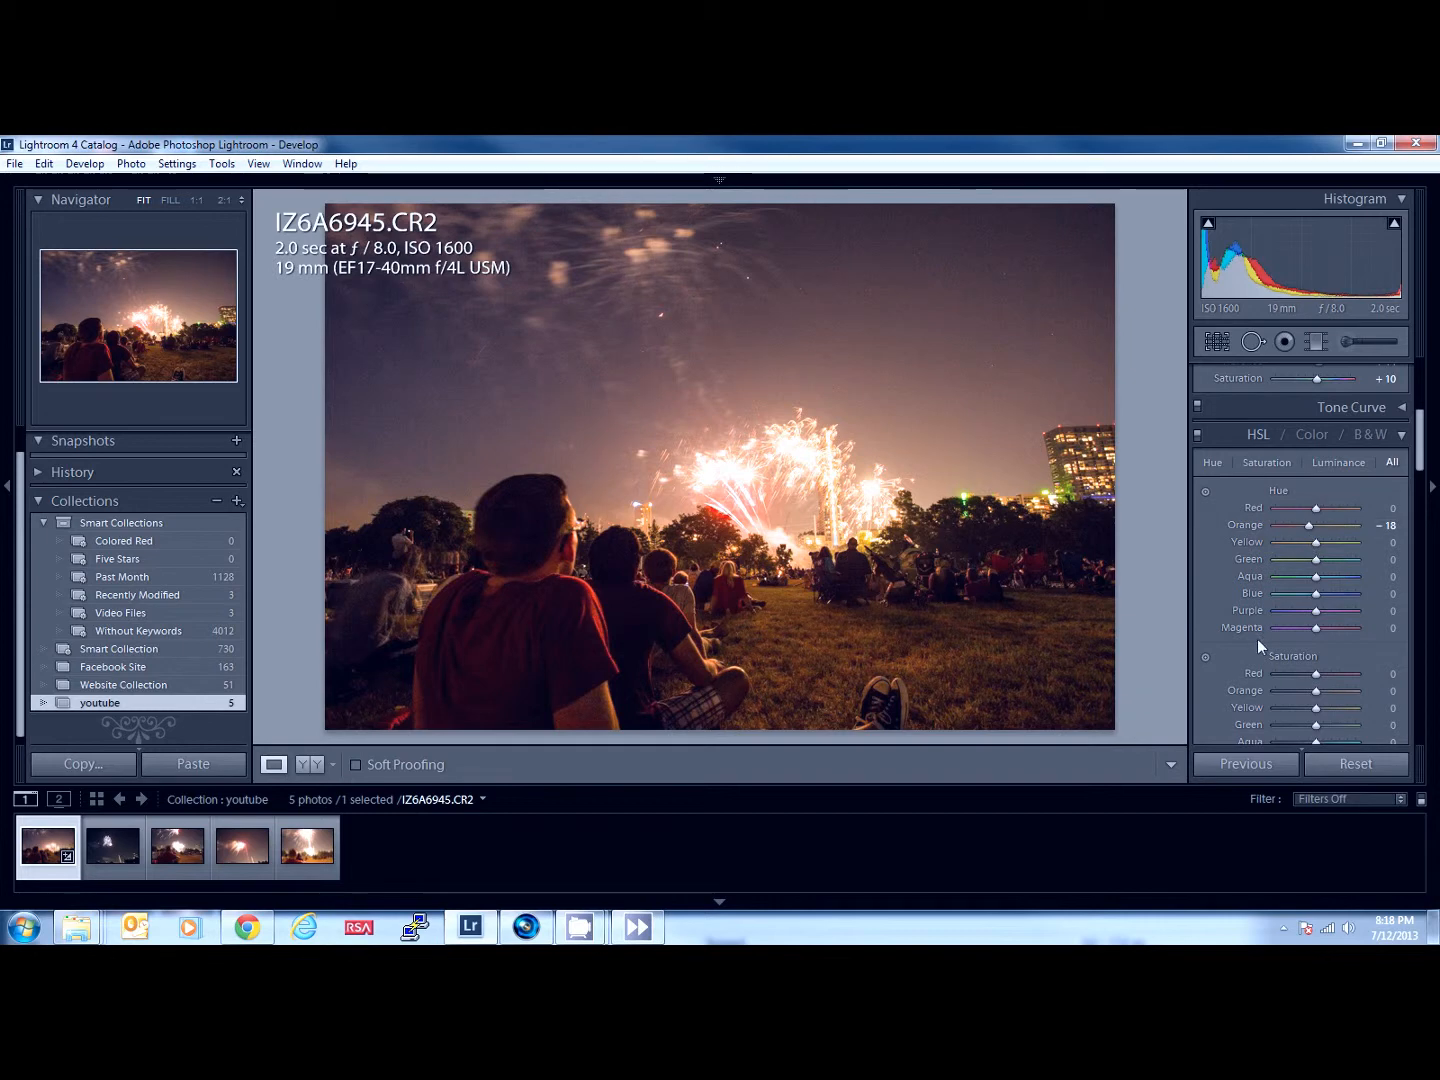
- Try the saturation of the orange tones at +9 and +4, and reset the HSL saturation adjustments
scroll(1258, 645, down, 2)
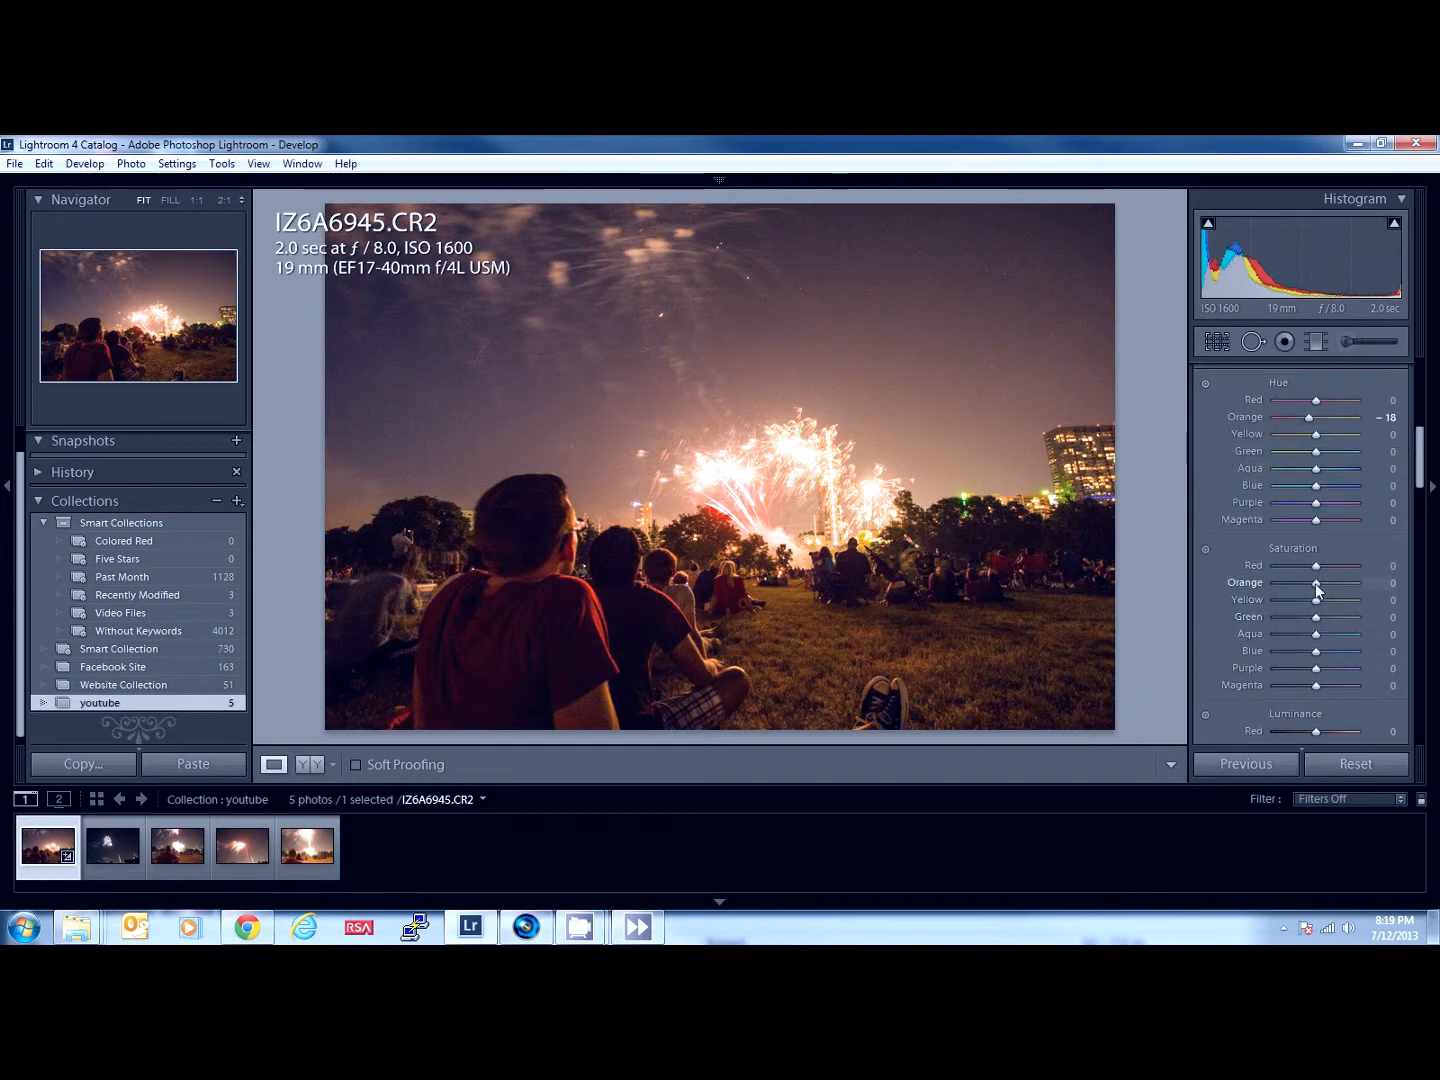
mouse_move(1316, 589)
mouse_down()
mouse_move(1355, 587)
mouse_move(1297, 593)
mouse_move(1319, 591)
mouse_up()
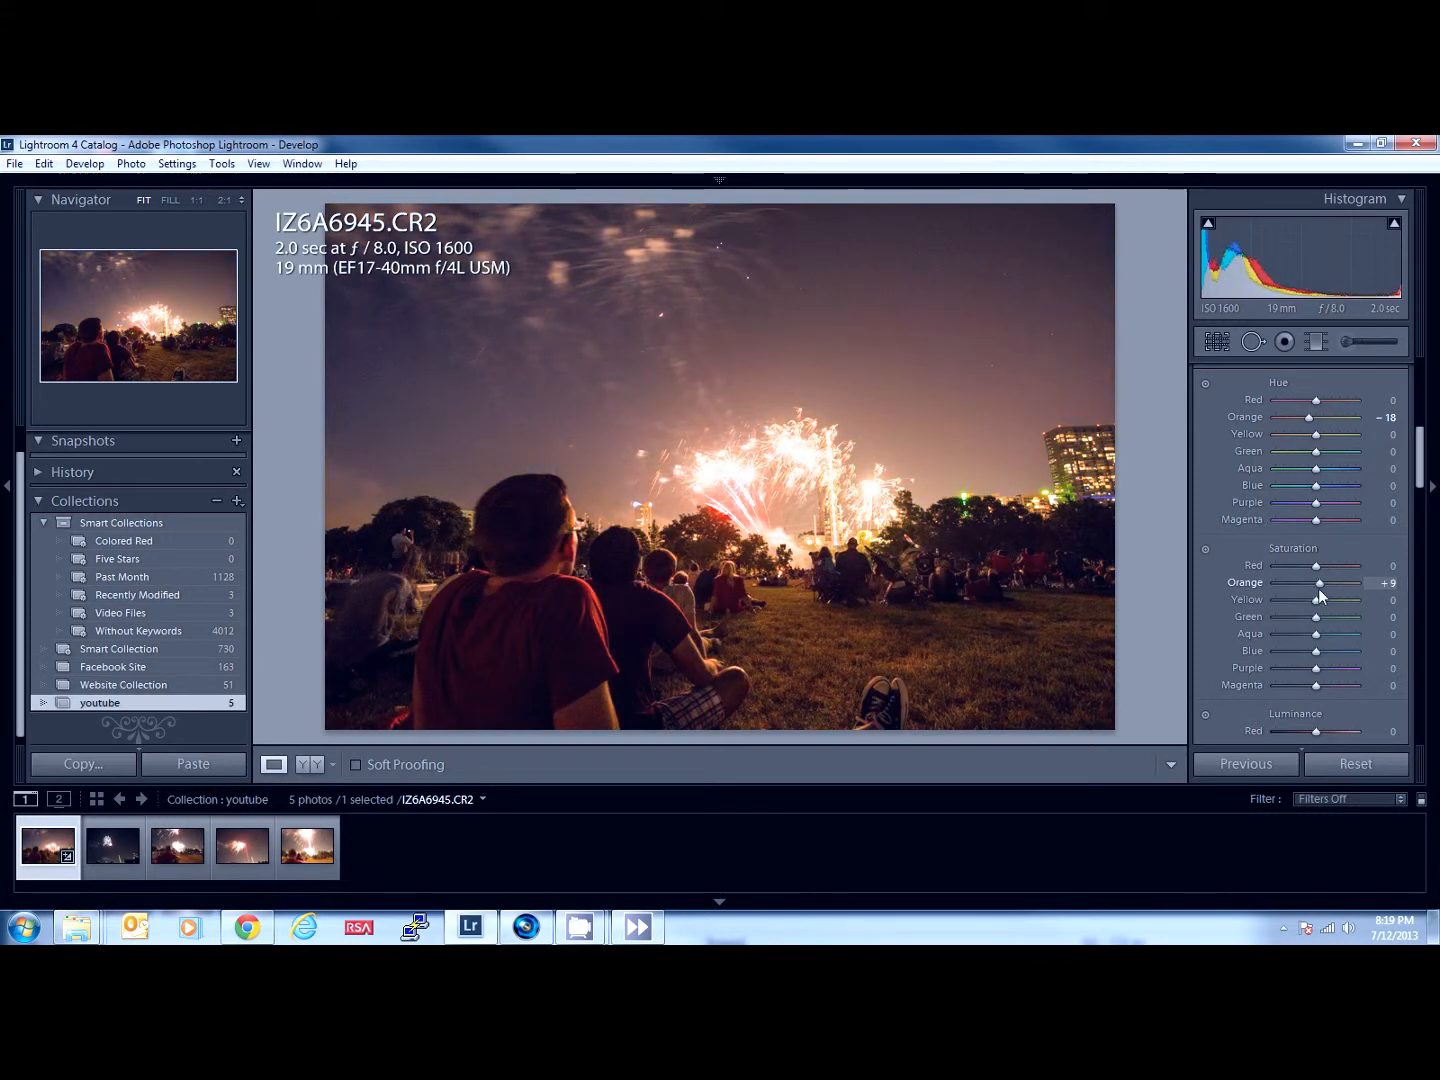
drag(1318, 590, 1317, 589)
key(alt)
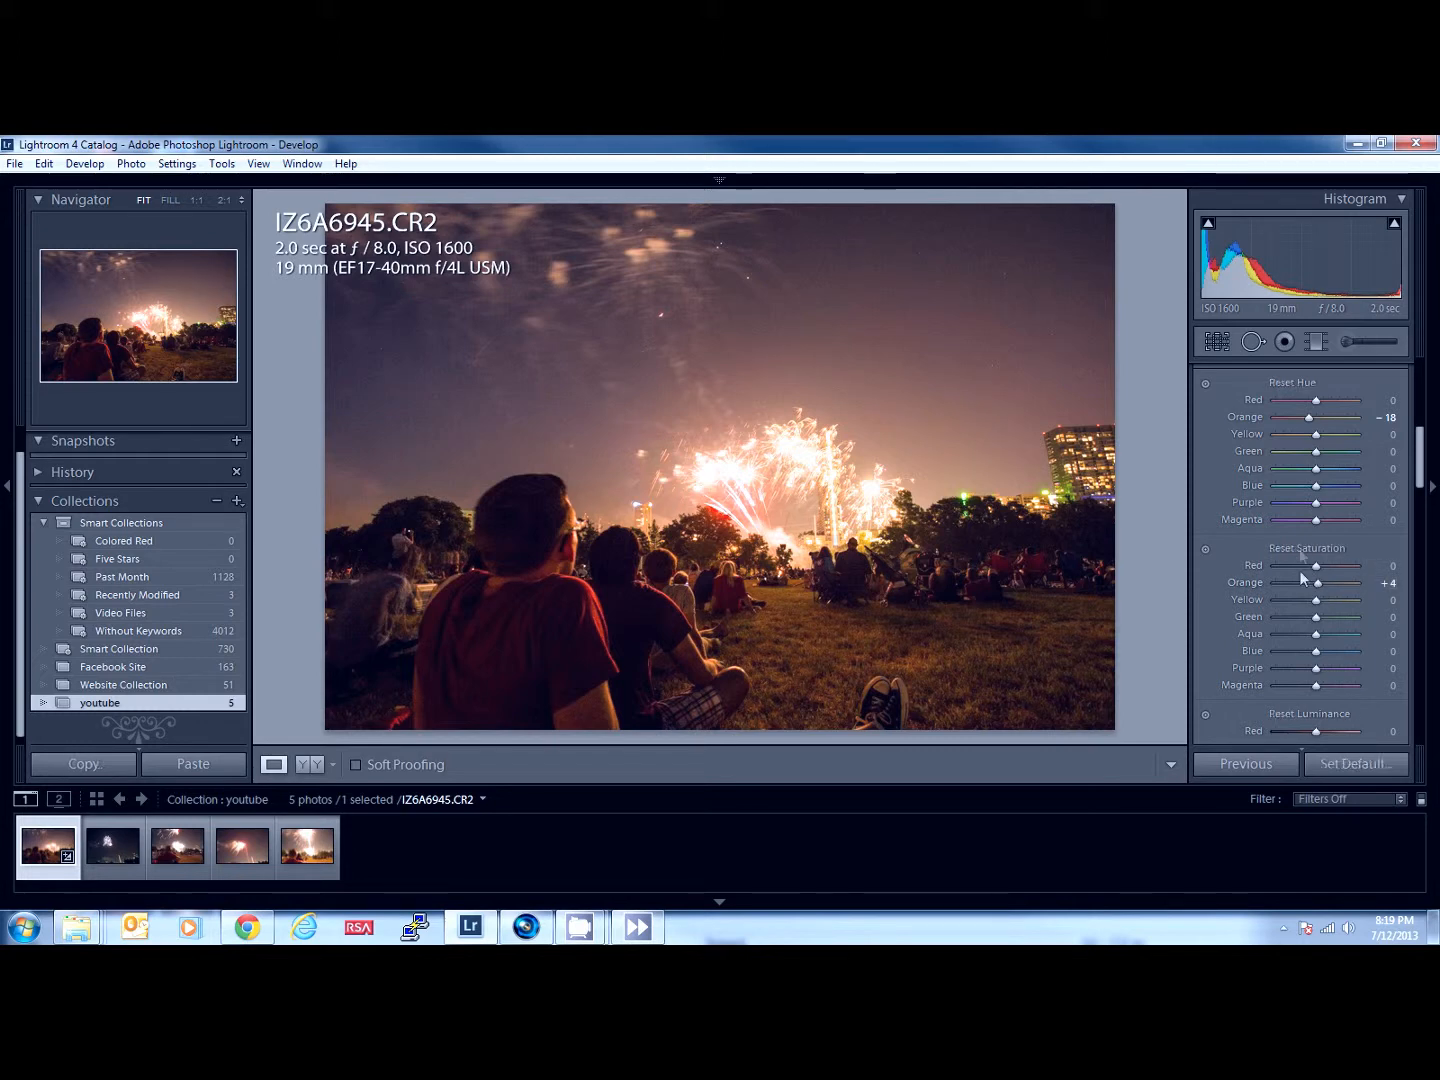
key(alt)
- Try the luminance of the orange tones at +31, +29 and +36, and settle on +11
drag(1419, 455, 1419, 487)
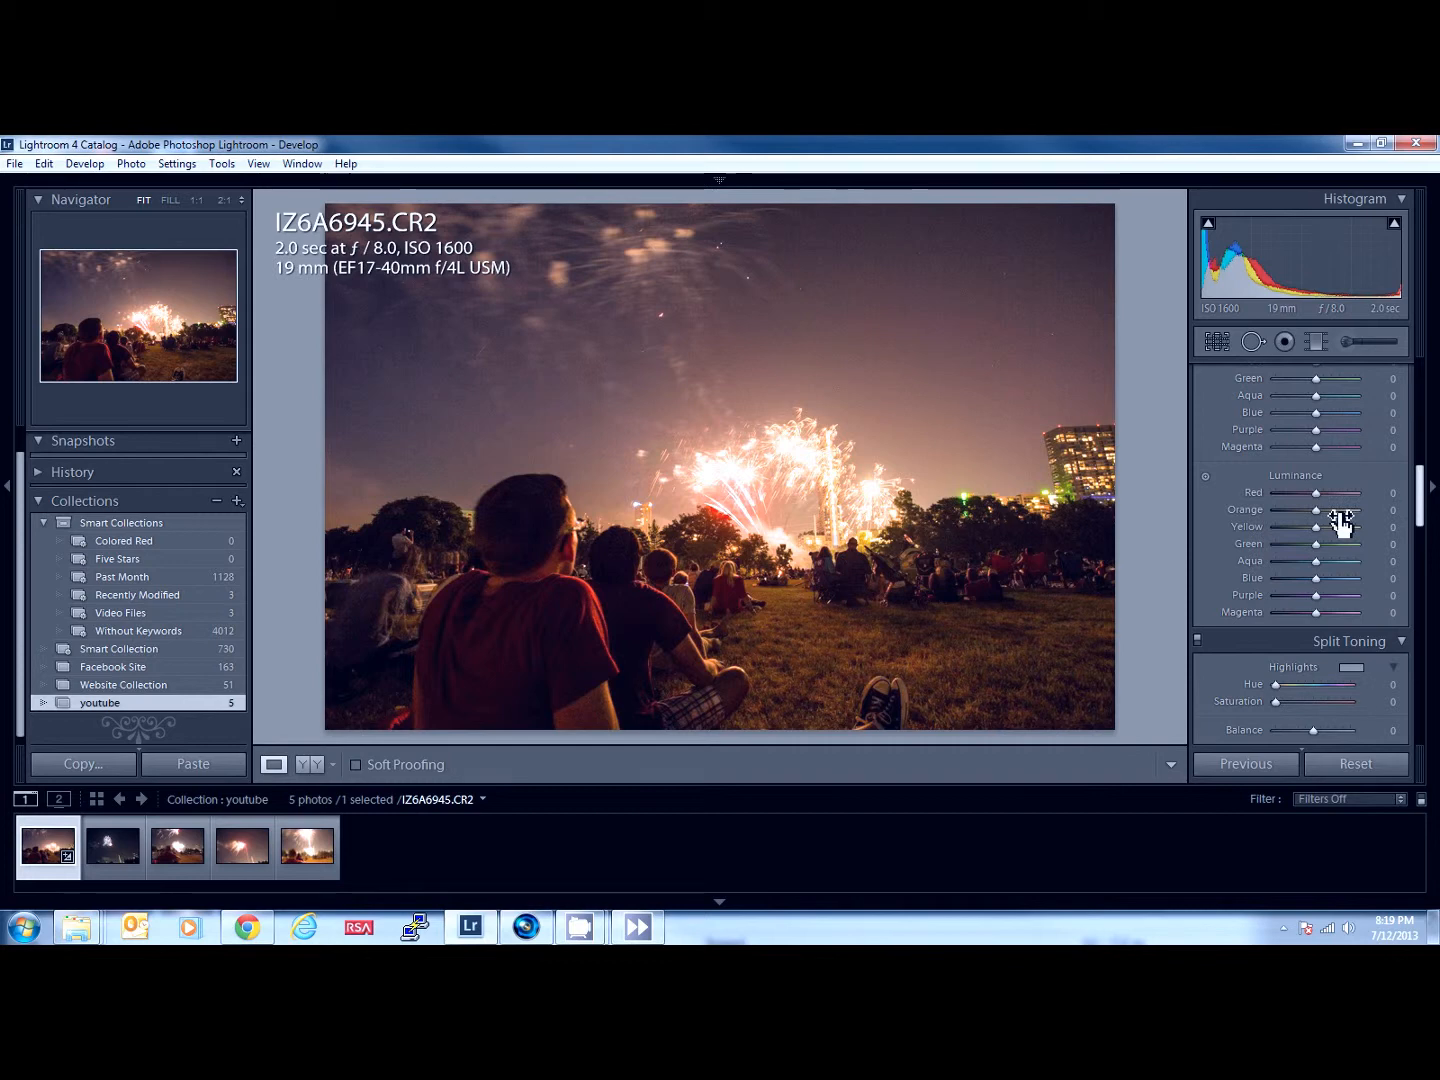
mouse_move(1331, 512)
mouse_down()
mouse_move(1346, 516)
mouse_move(1296, 523)
mouse_move(1331, 522)
mouse_up()
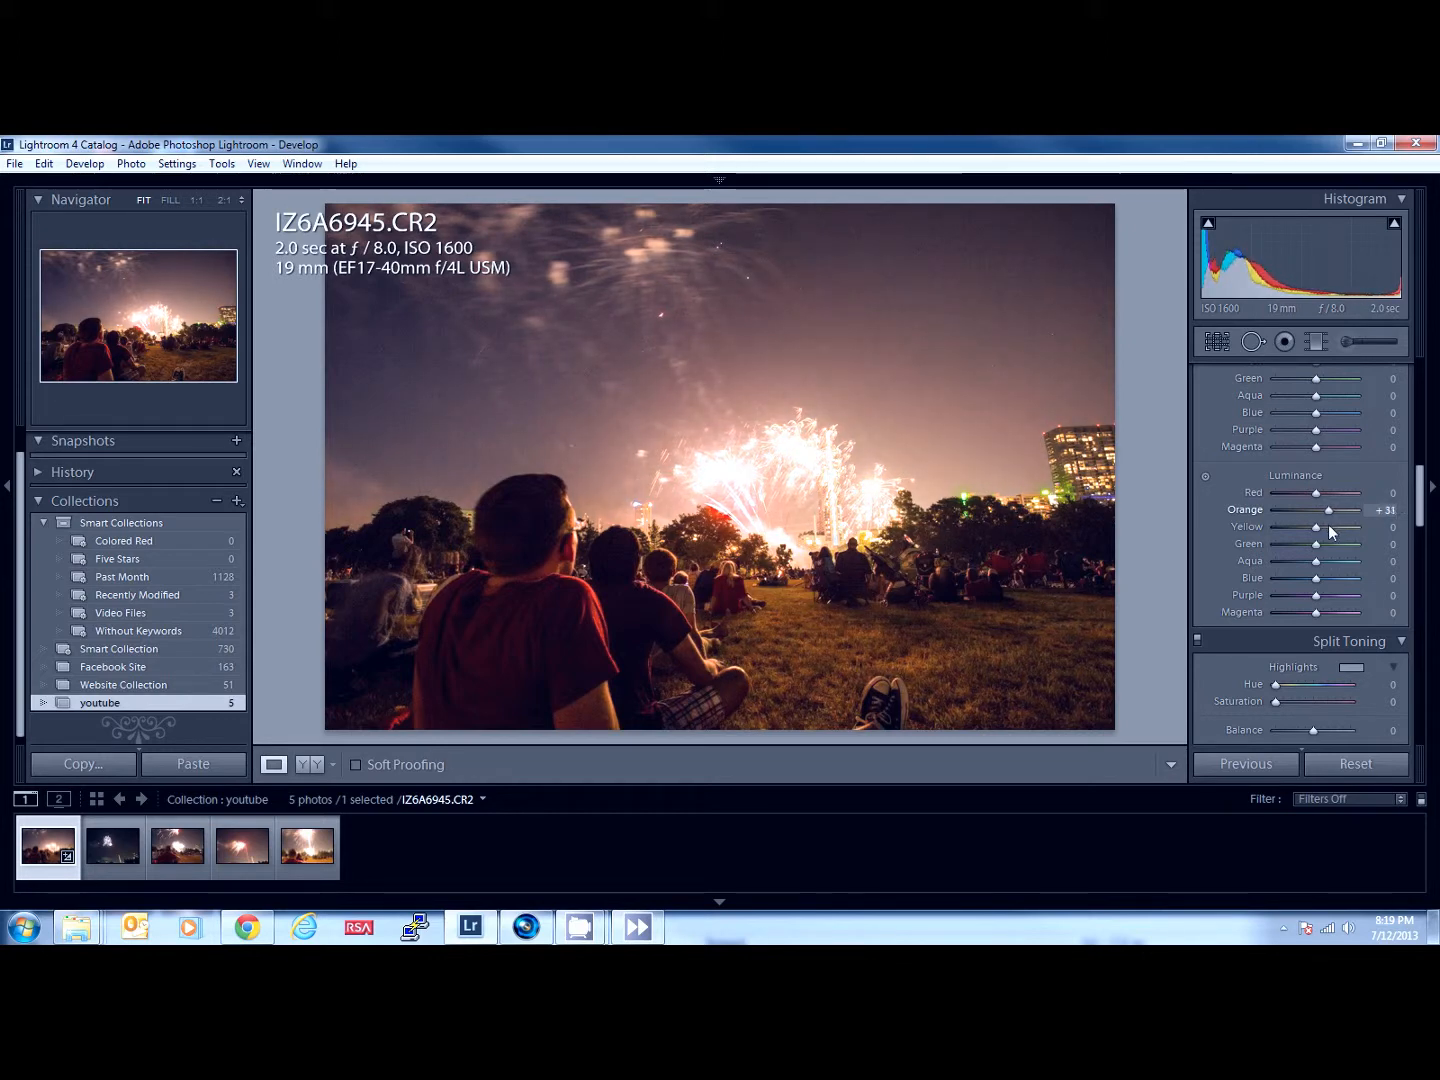
drag(1345, 534, 1322, 541)
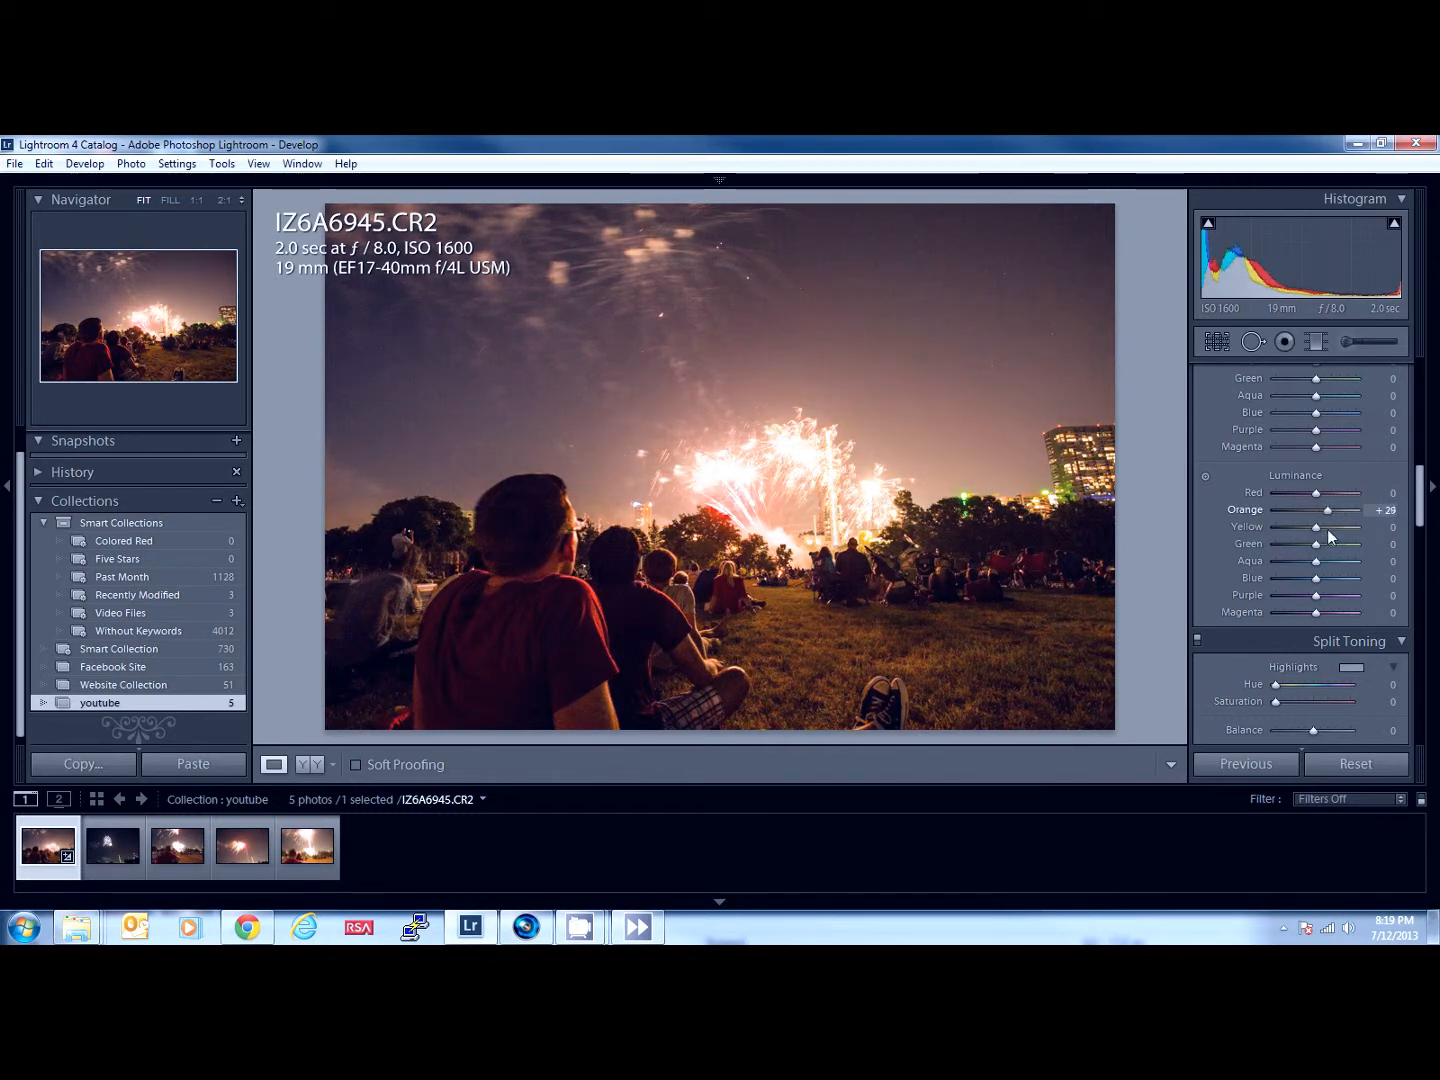
drag(1332, 533, 1336, 533)
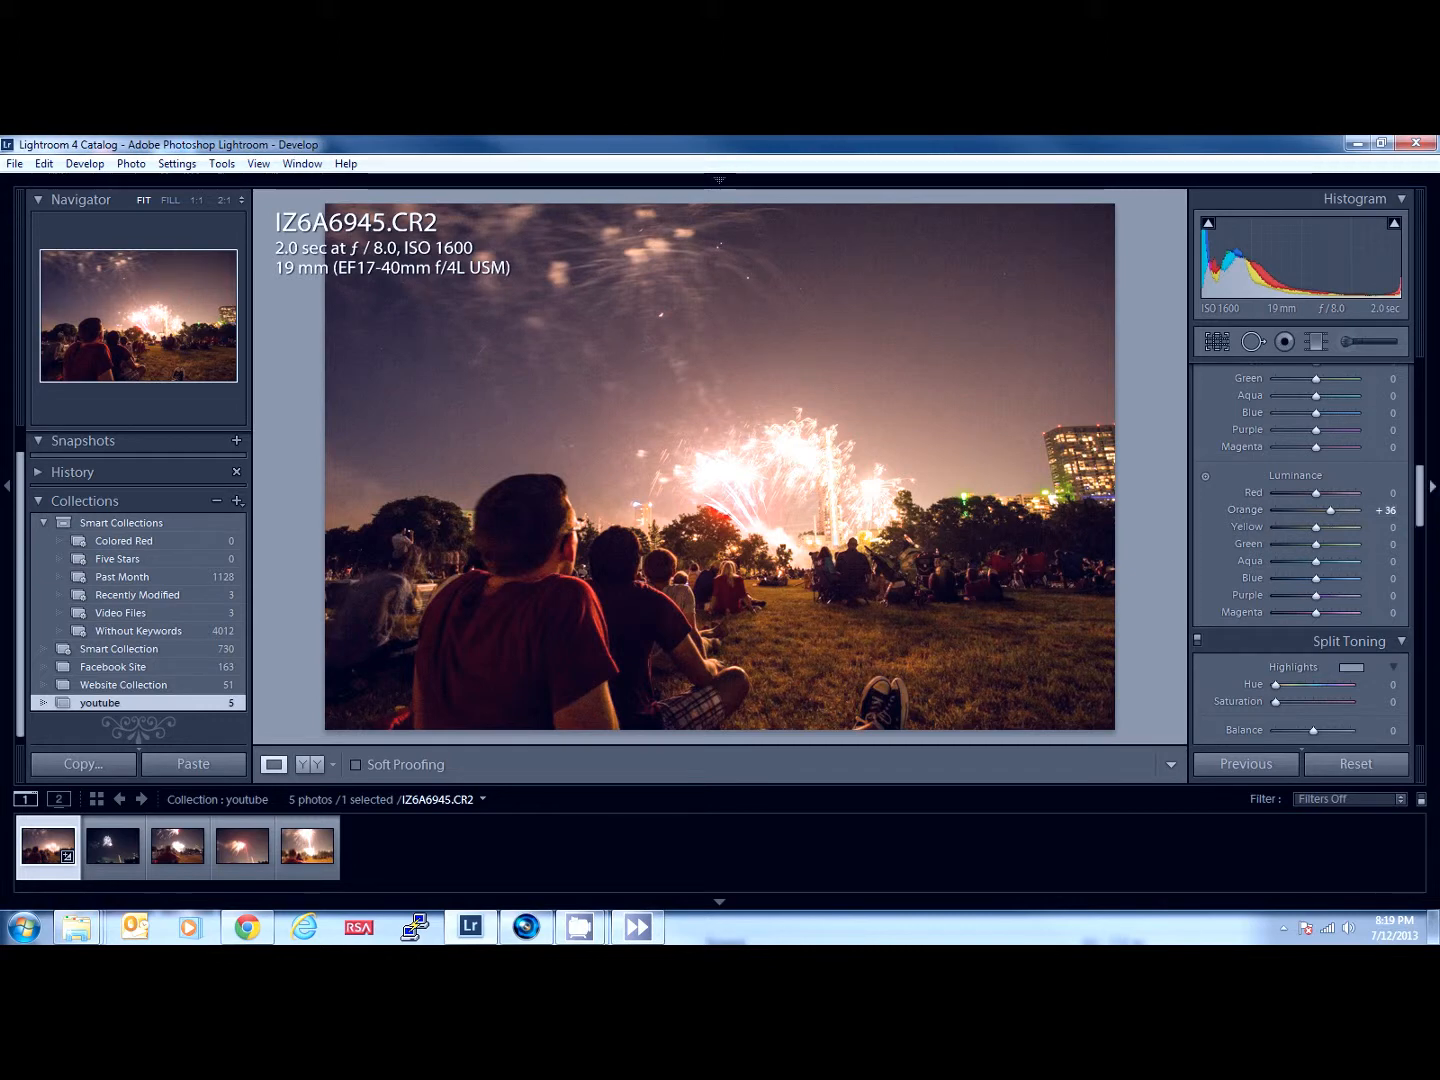
scroll(1426, 509, down, 2)
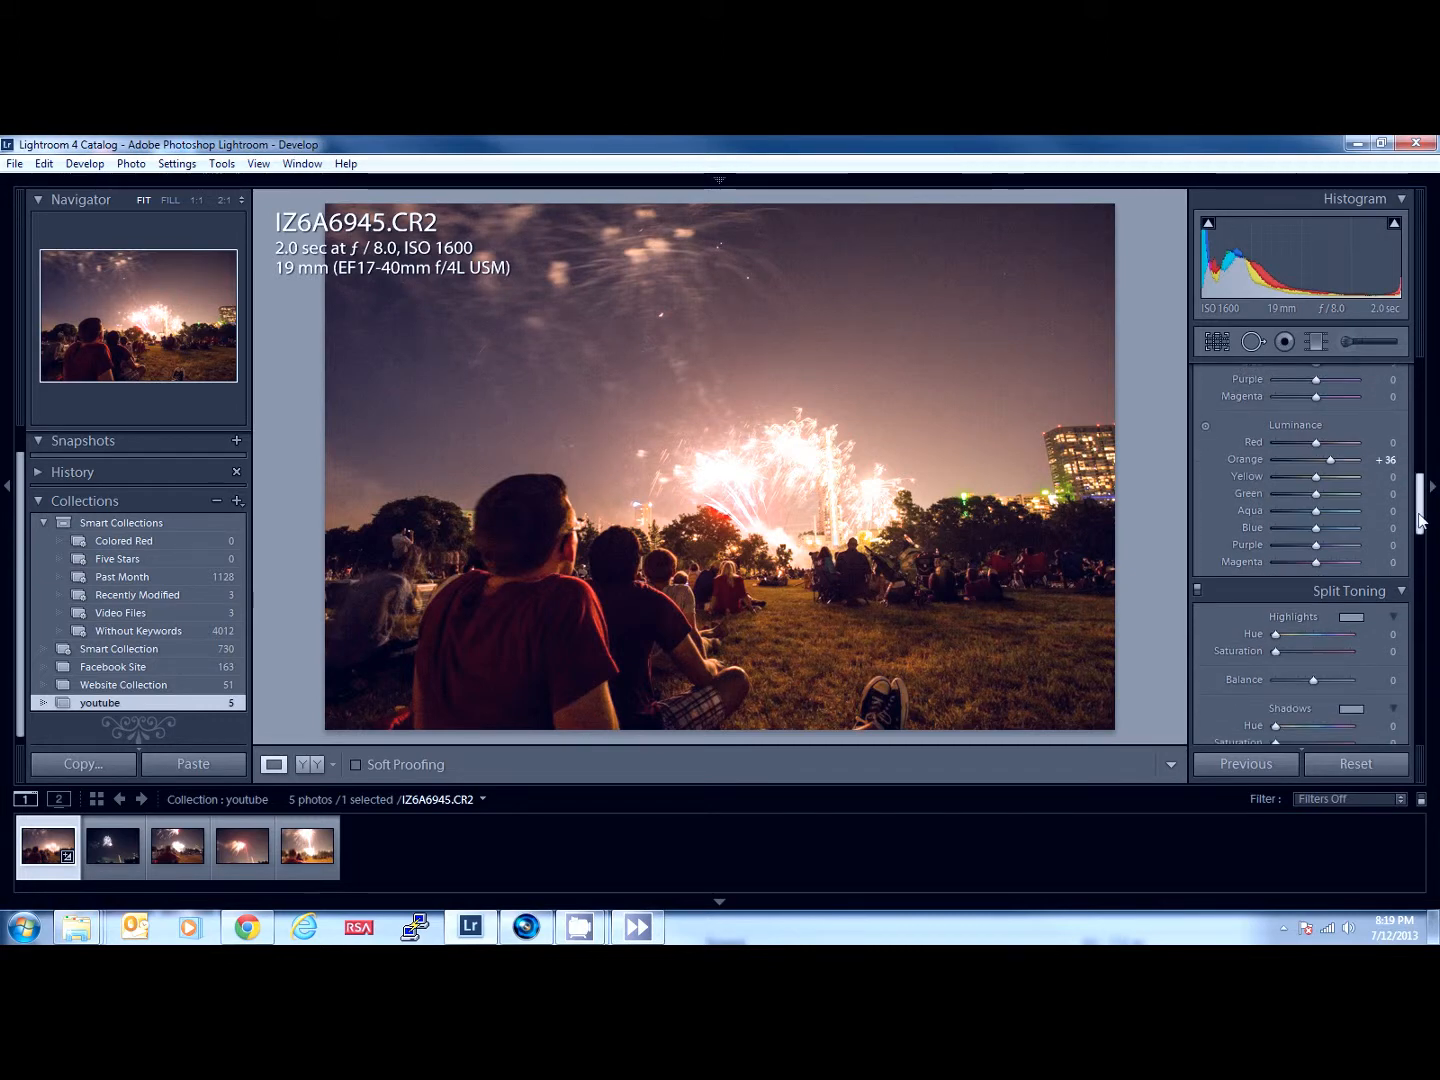
drag(1337, 462, 1326, 463)
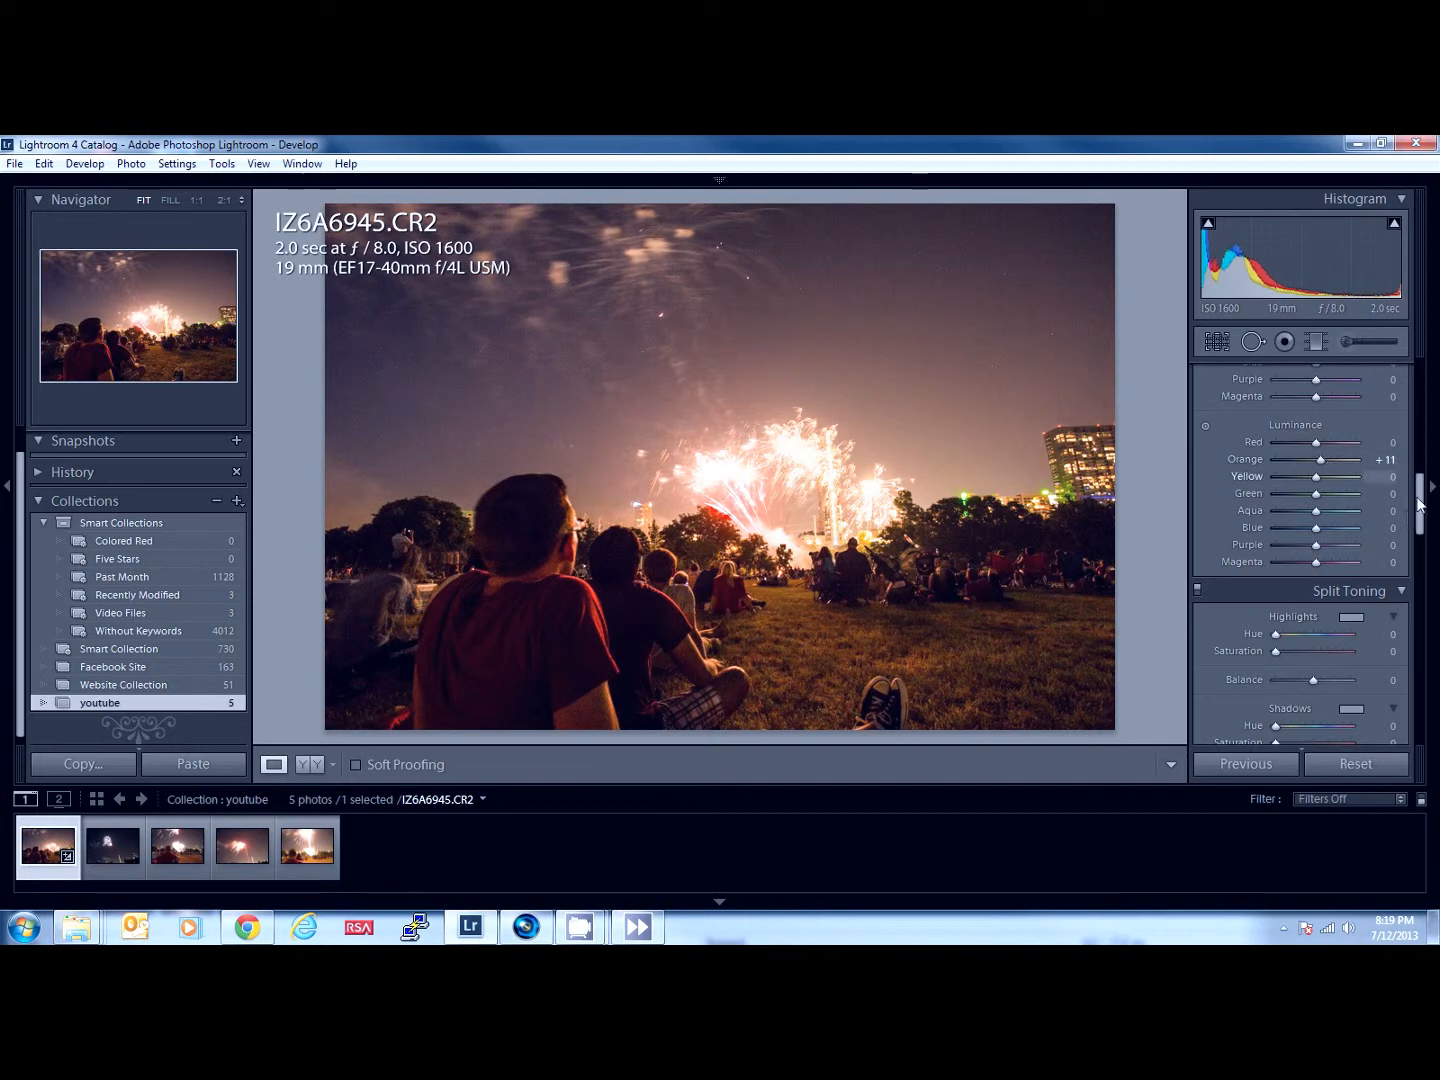
- Inspect the noise in the foreground man's red shirt at 1:1, and return to the full photo with the detail preview showing the shirt
scroll(1421, 516, down, 3)
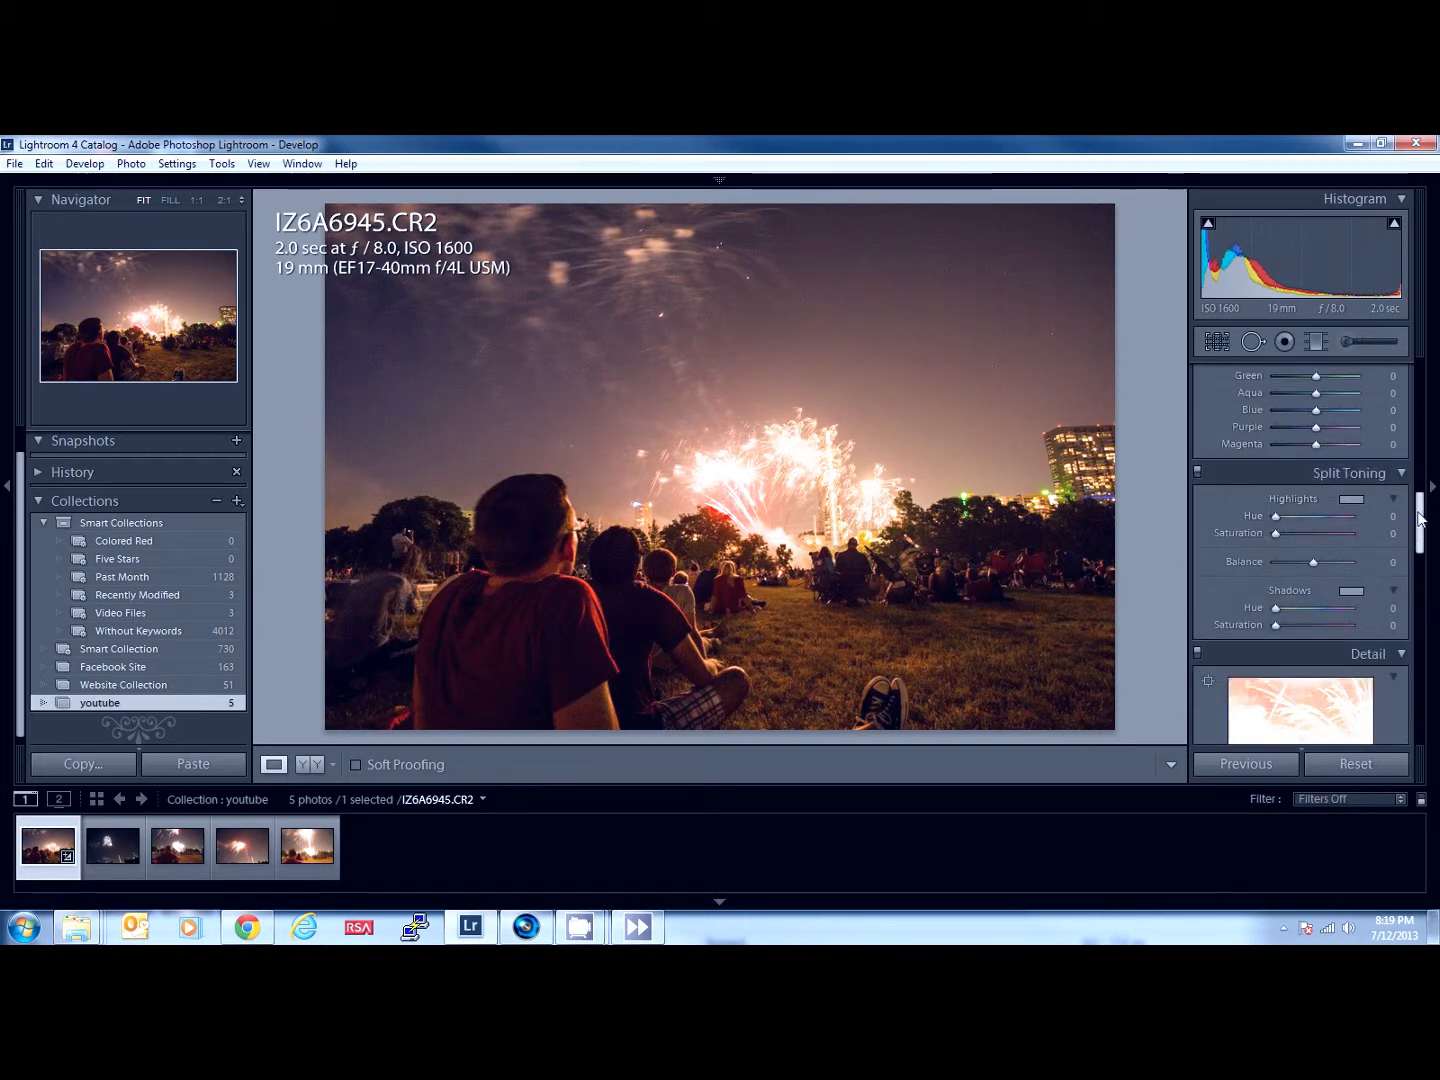
drag(1419, 518, 1424, 579)
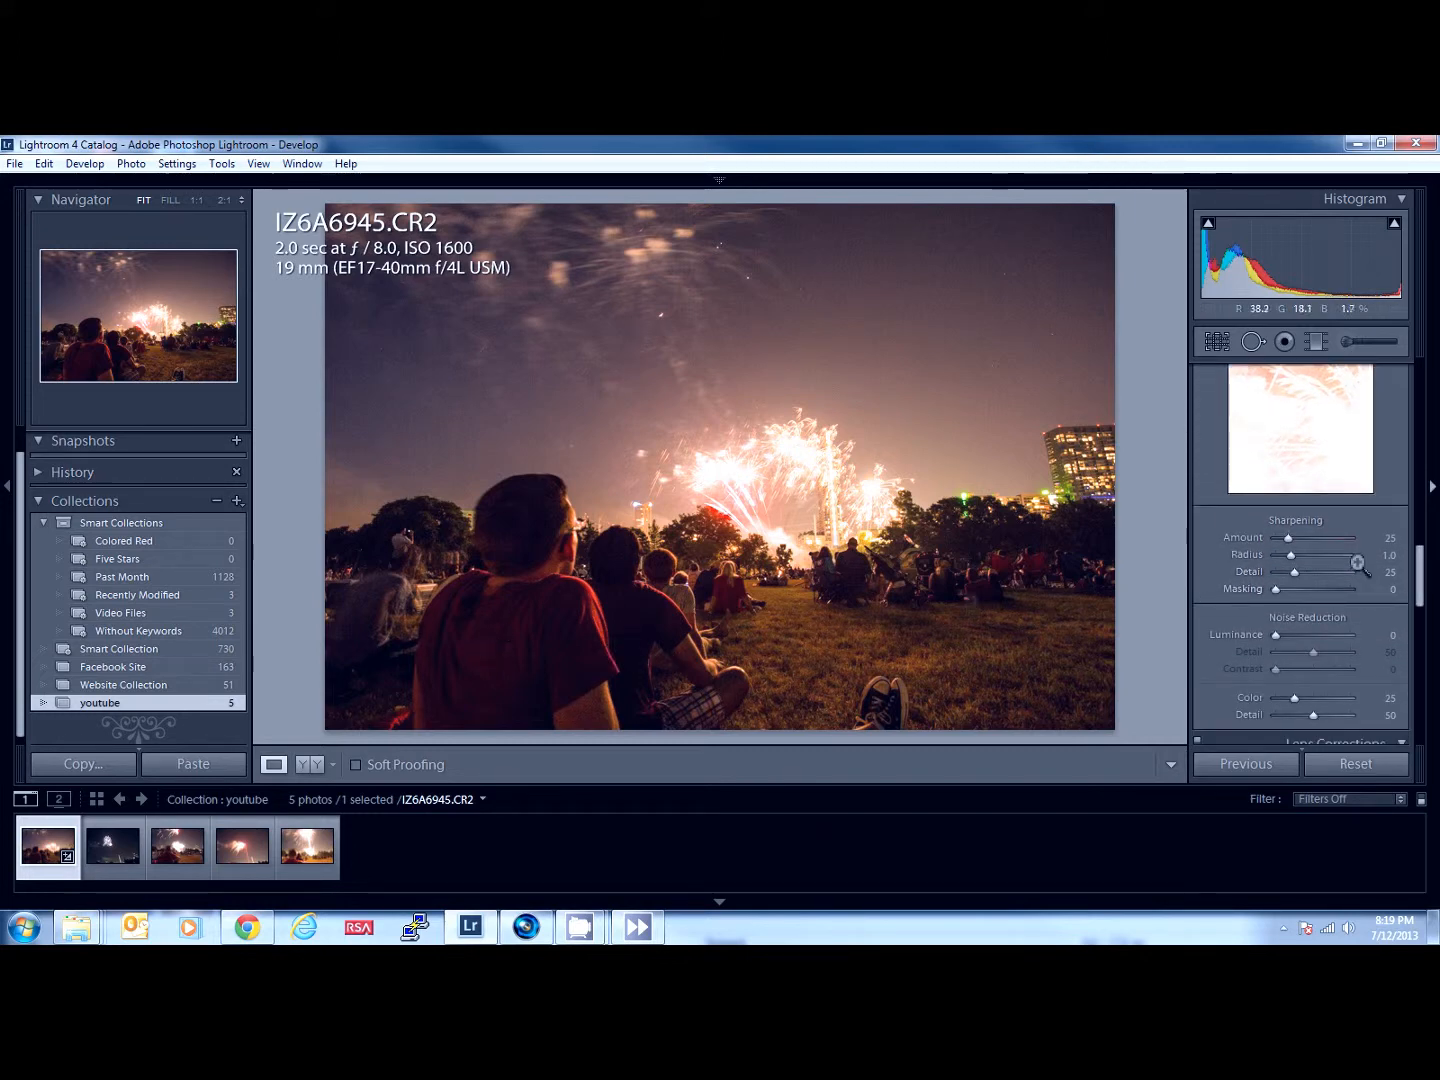
click(501, 637)
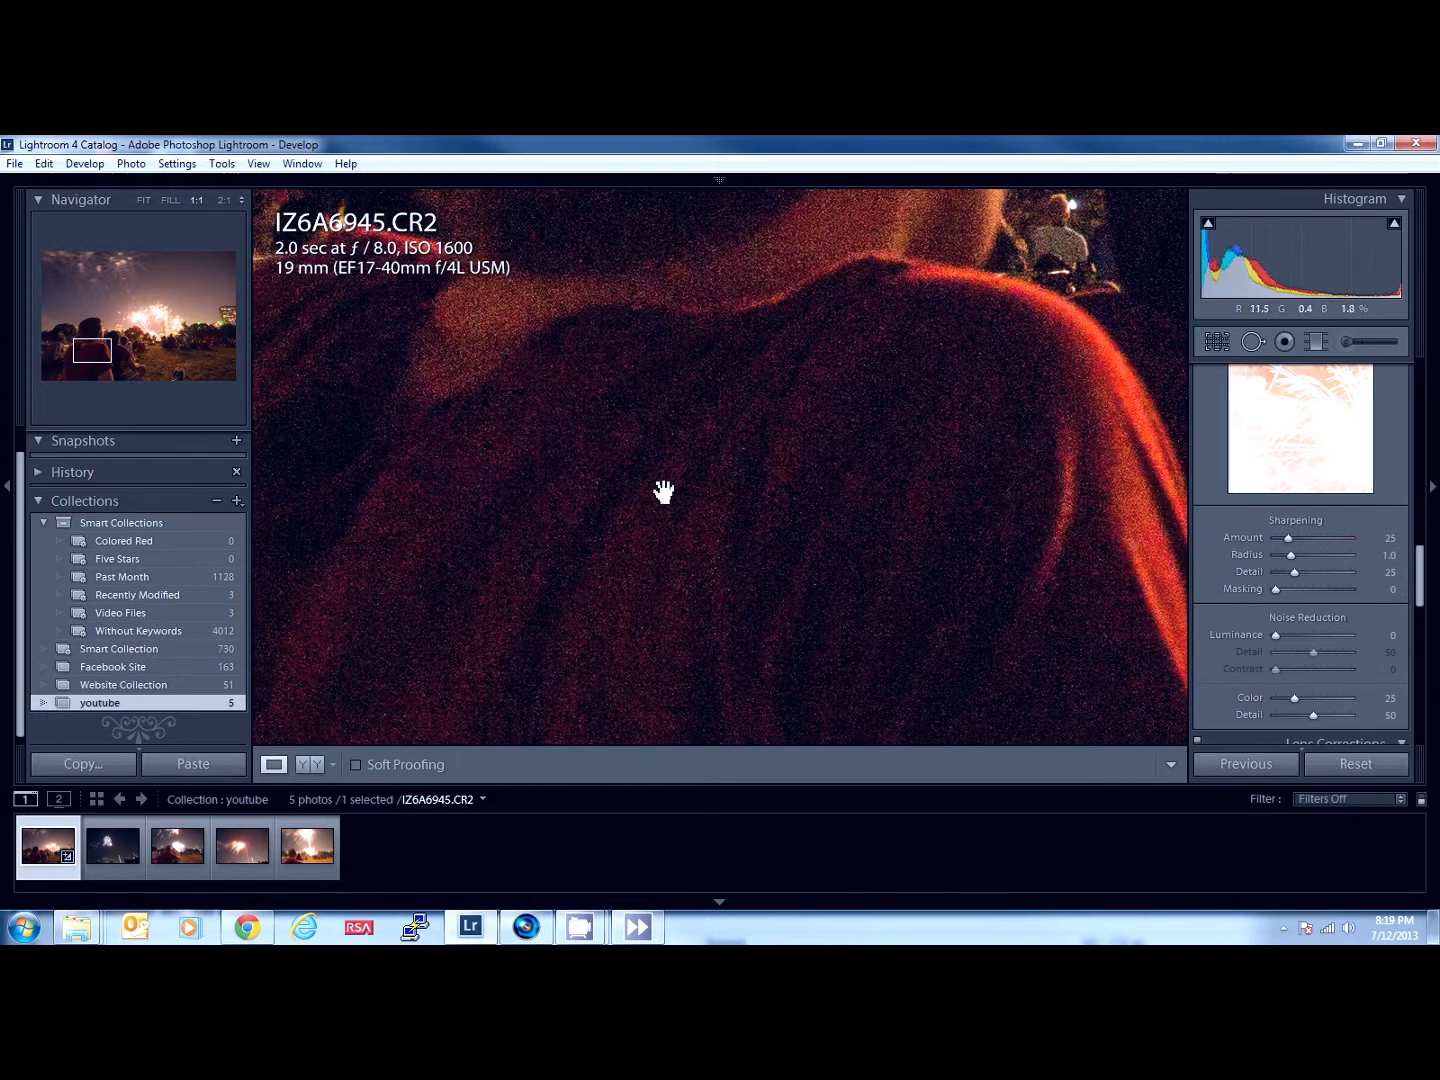
click(726, 489)
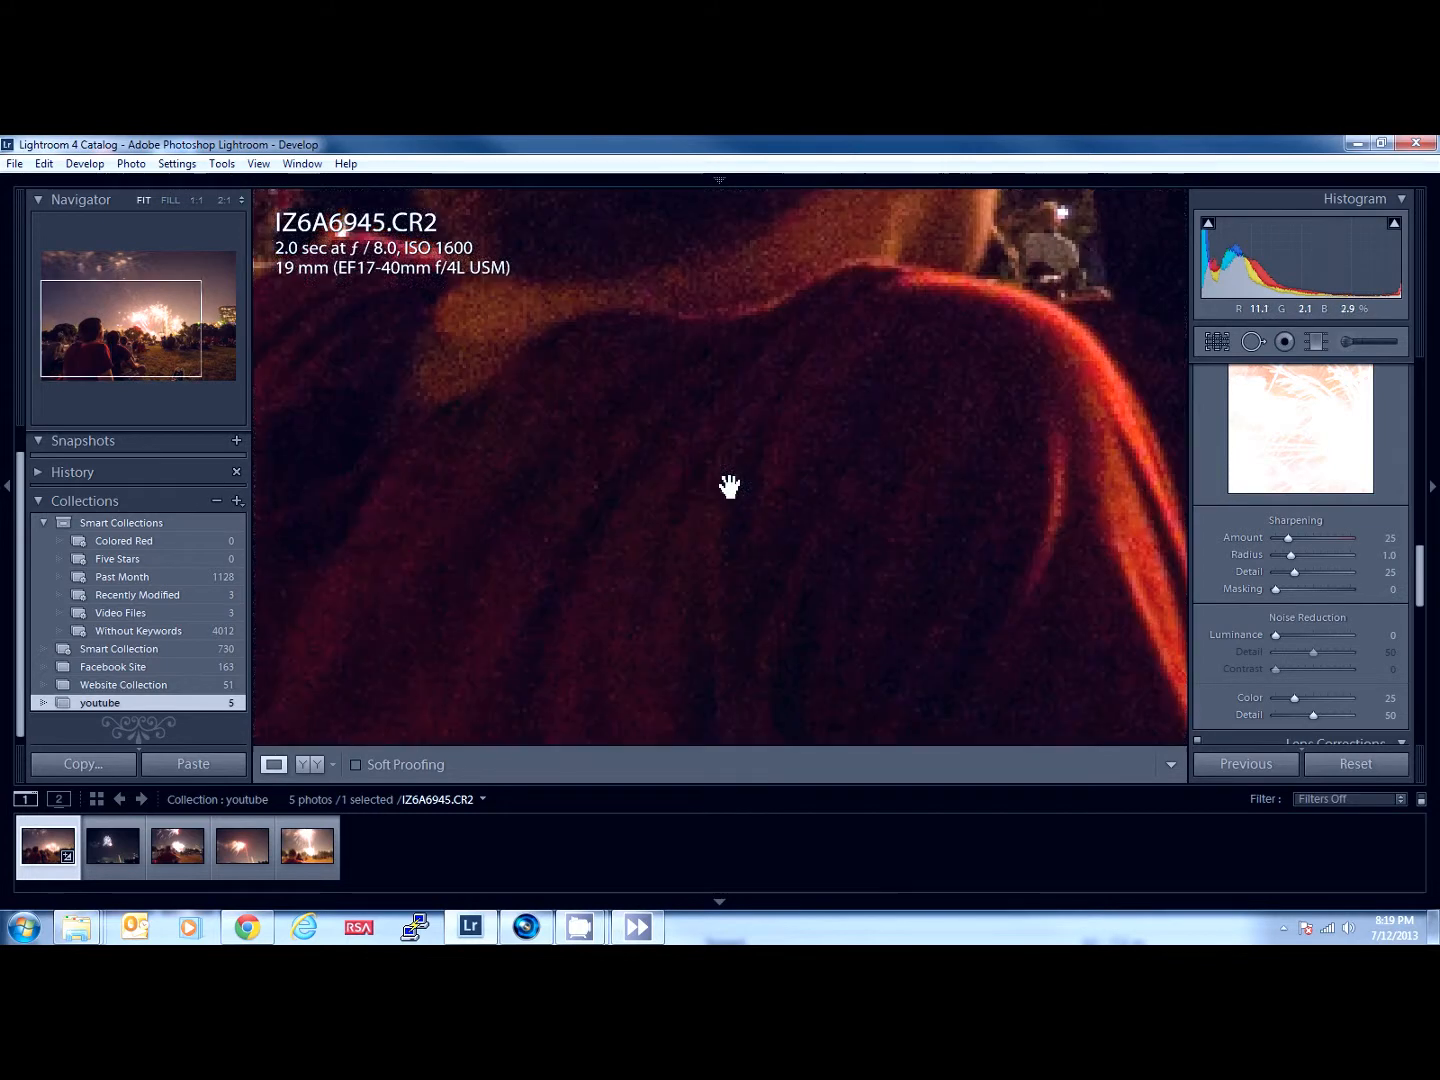
click(1305, 484)
click(1256, 478)
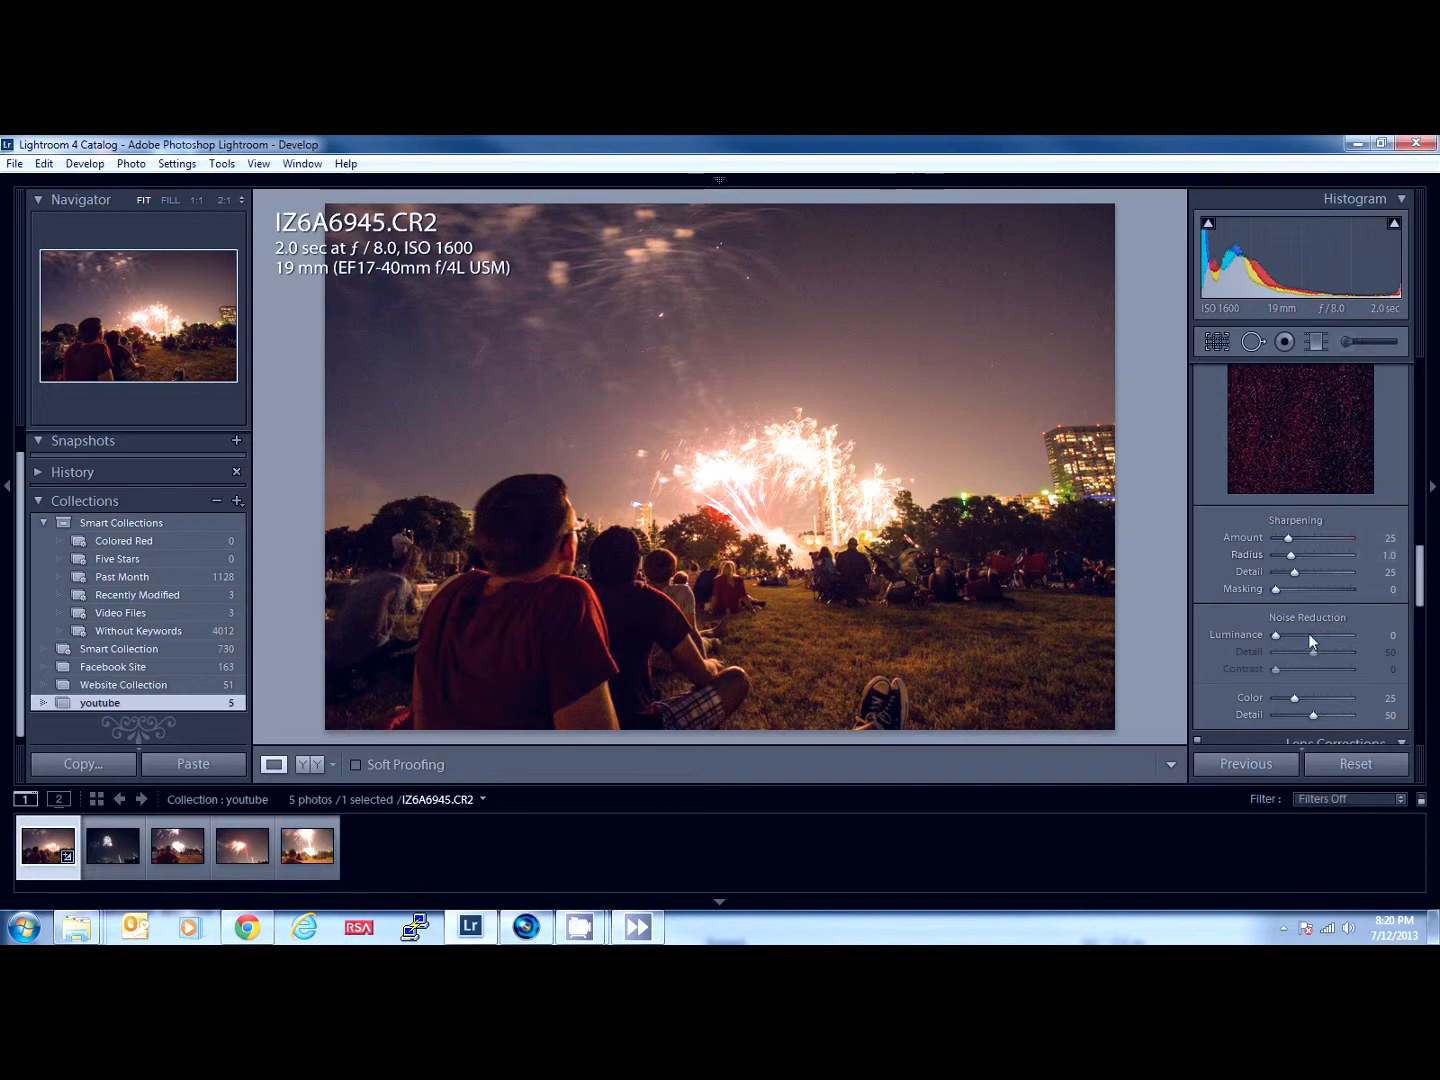
- Try luminance noise reduction at 83, and bring it back to 0
drag(1311, 635, 1338, 636)
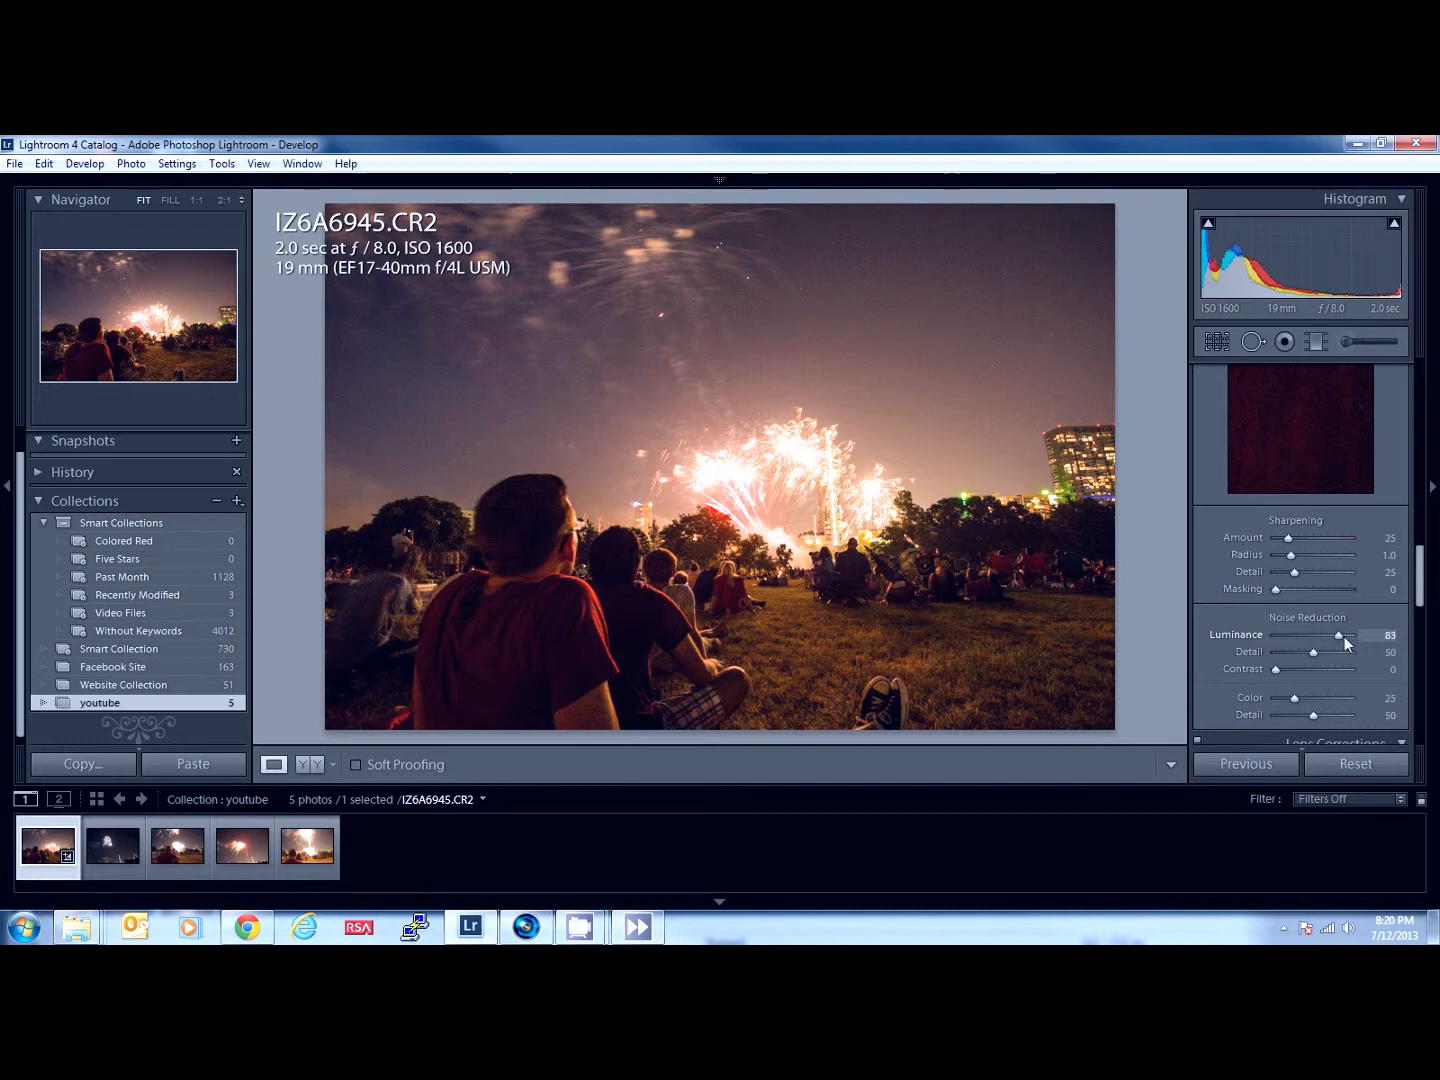
drag(1356, 633, 1359, 634)
click(1278, 637)
- Review the HSL adjustments, check the red shirt's noise at 1:1 again, and return to the full photo
drag(1425, 562, 1423, 553)
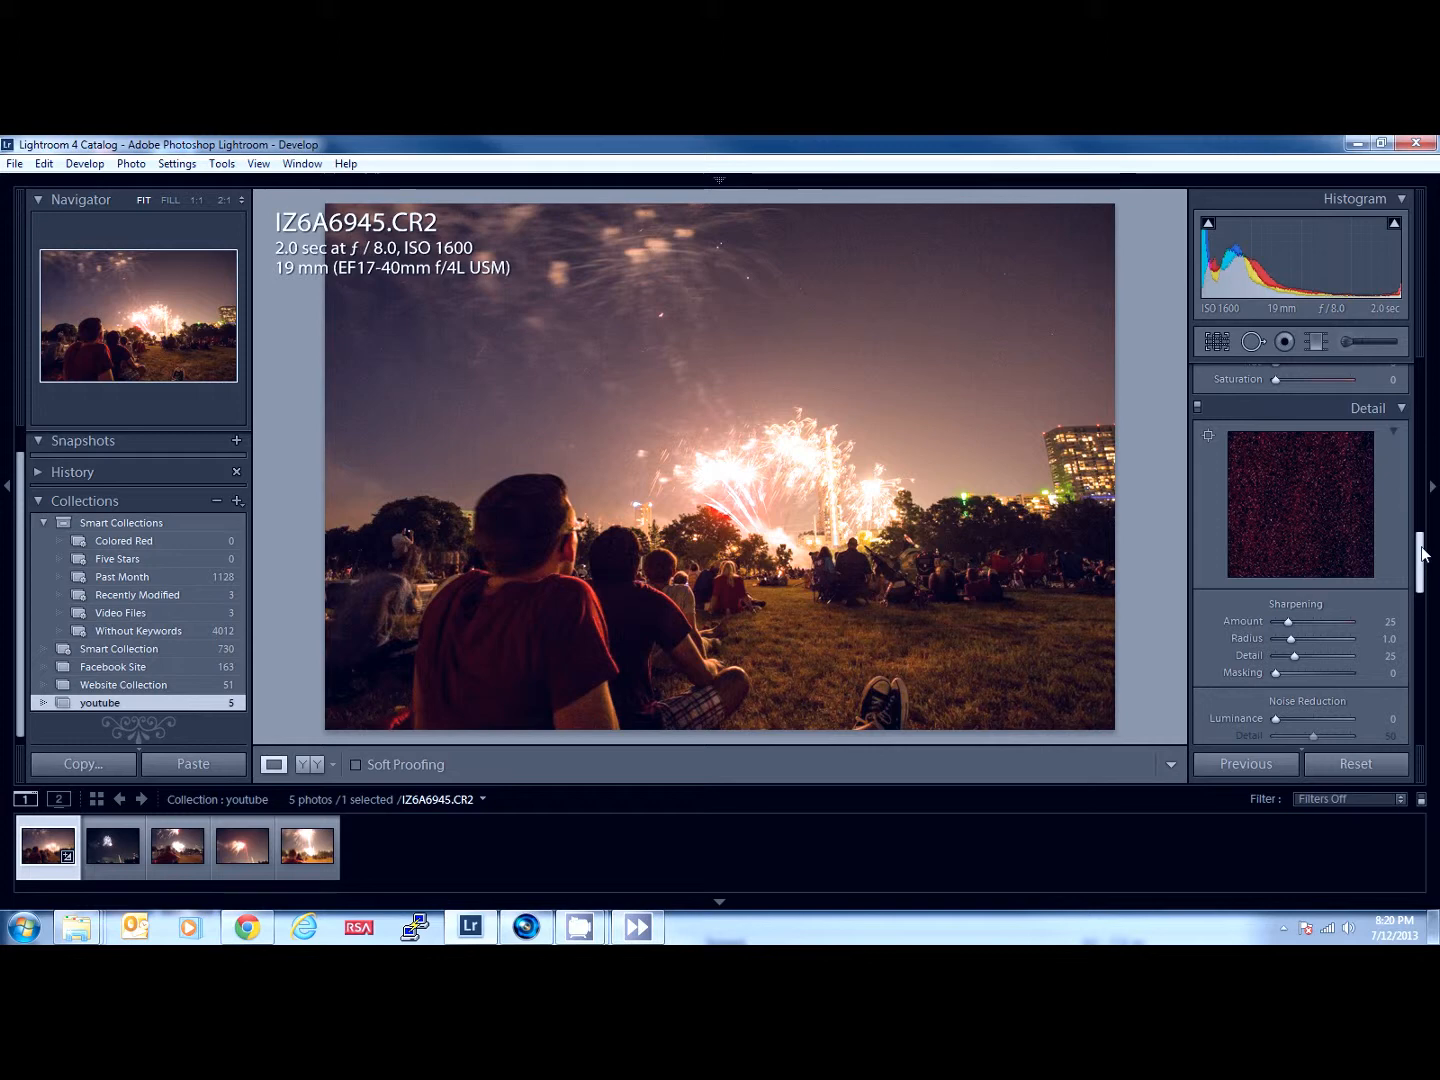
mouse_move(1424, 552)
mouse_down()
mouse_move(1422, 457)
mouse_move(1417, 529)
mouse_up()
click(1422, 465)
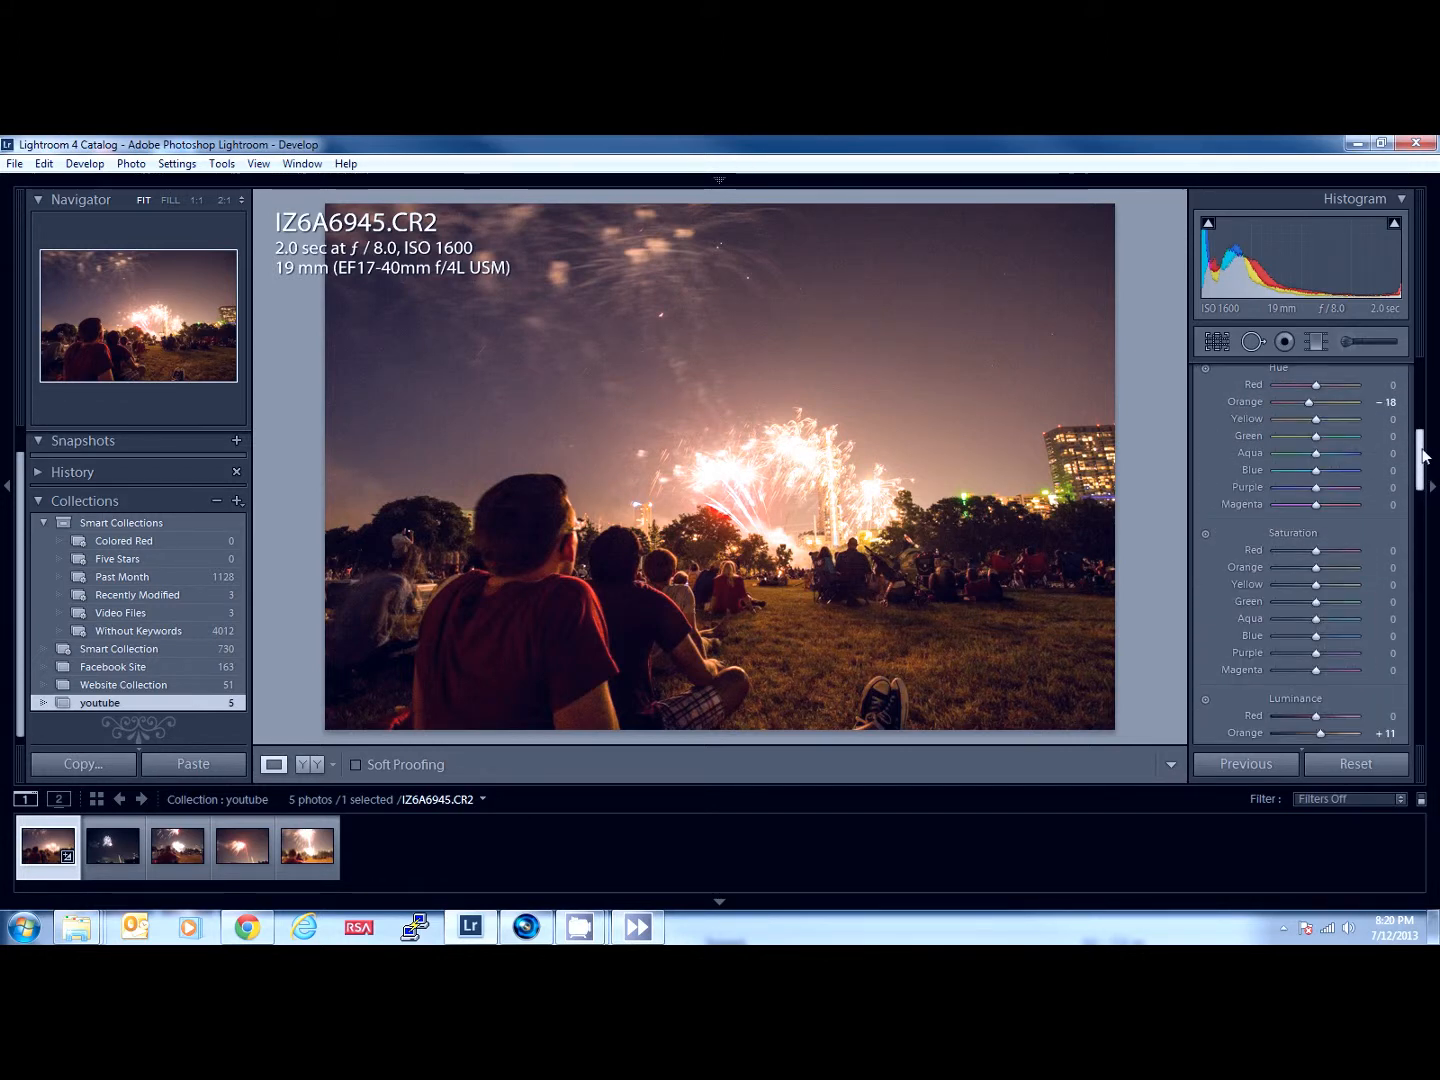
drag(1422, 458, 1410, 573)
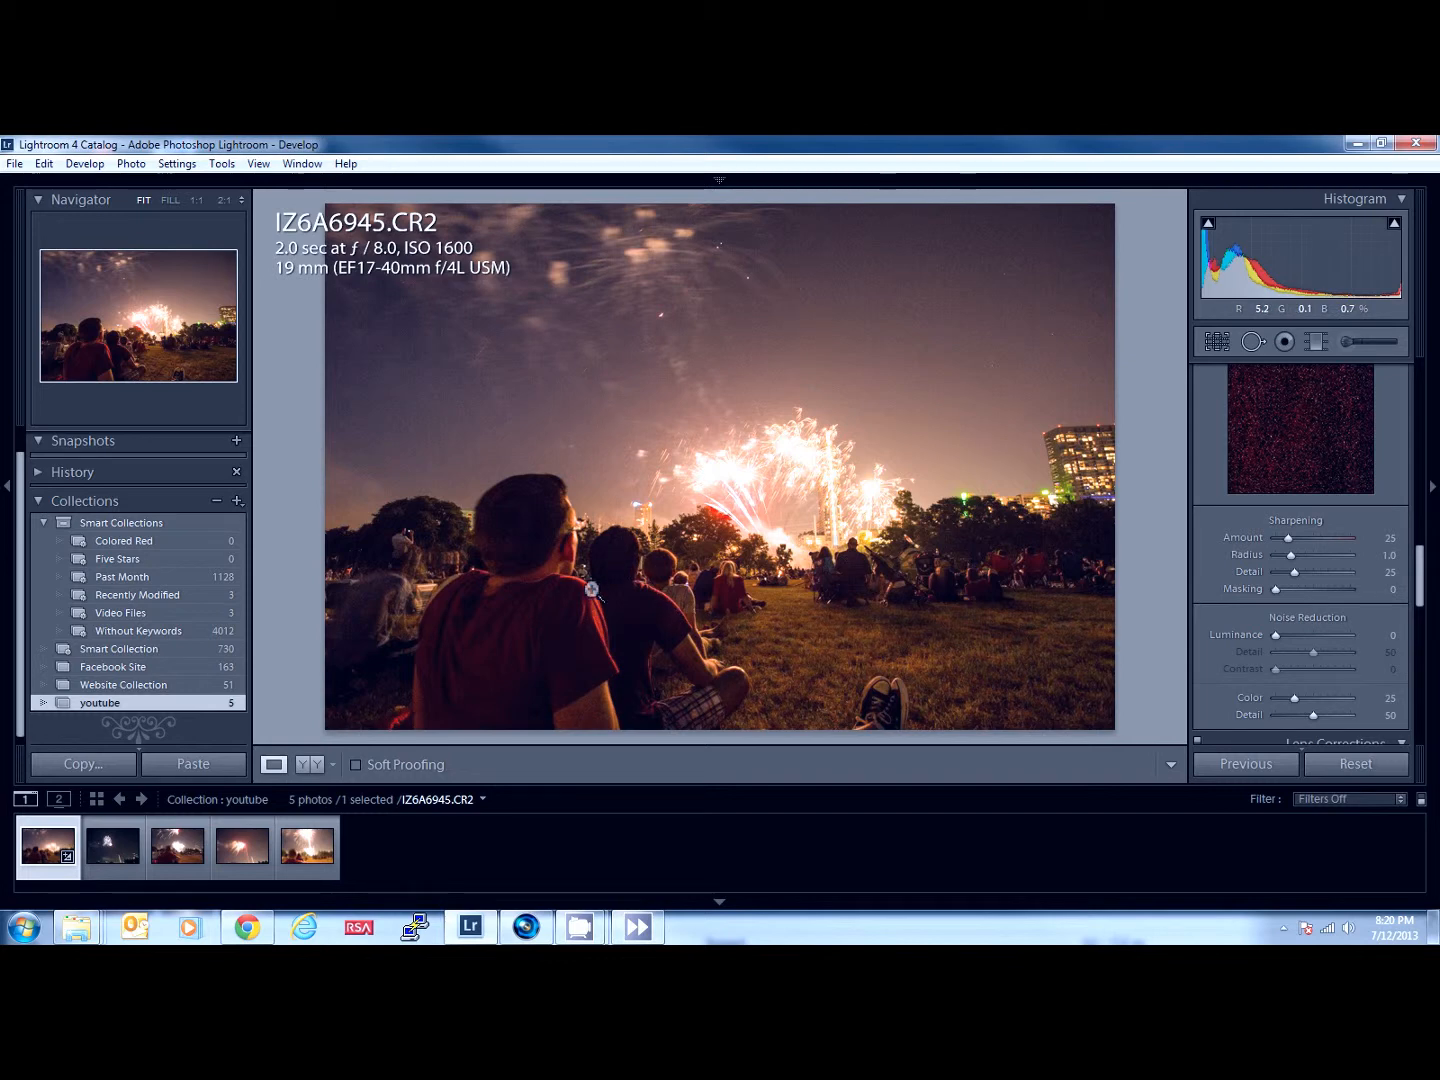
click(523, 656)
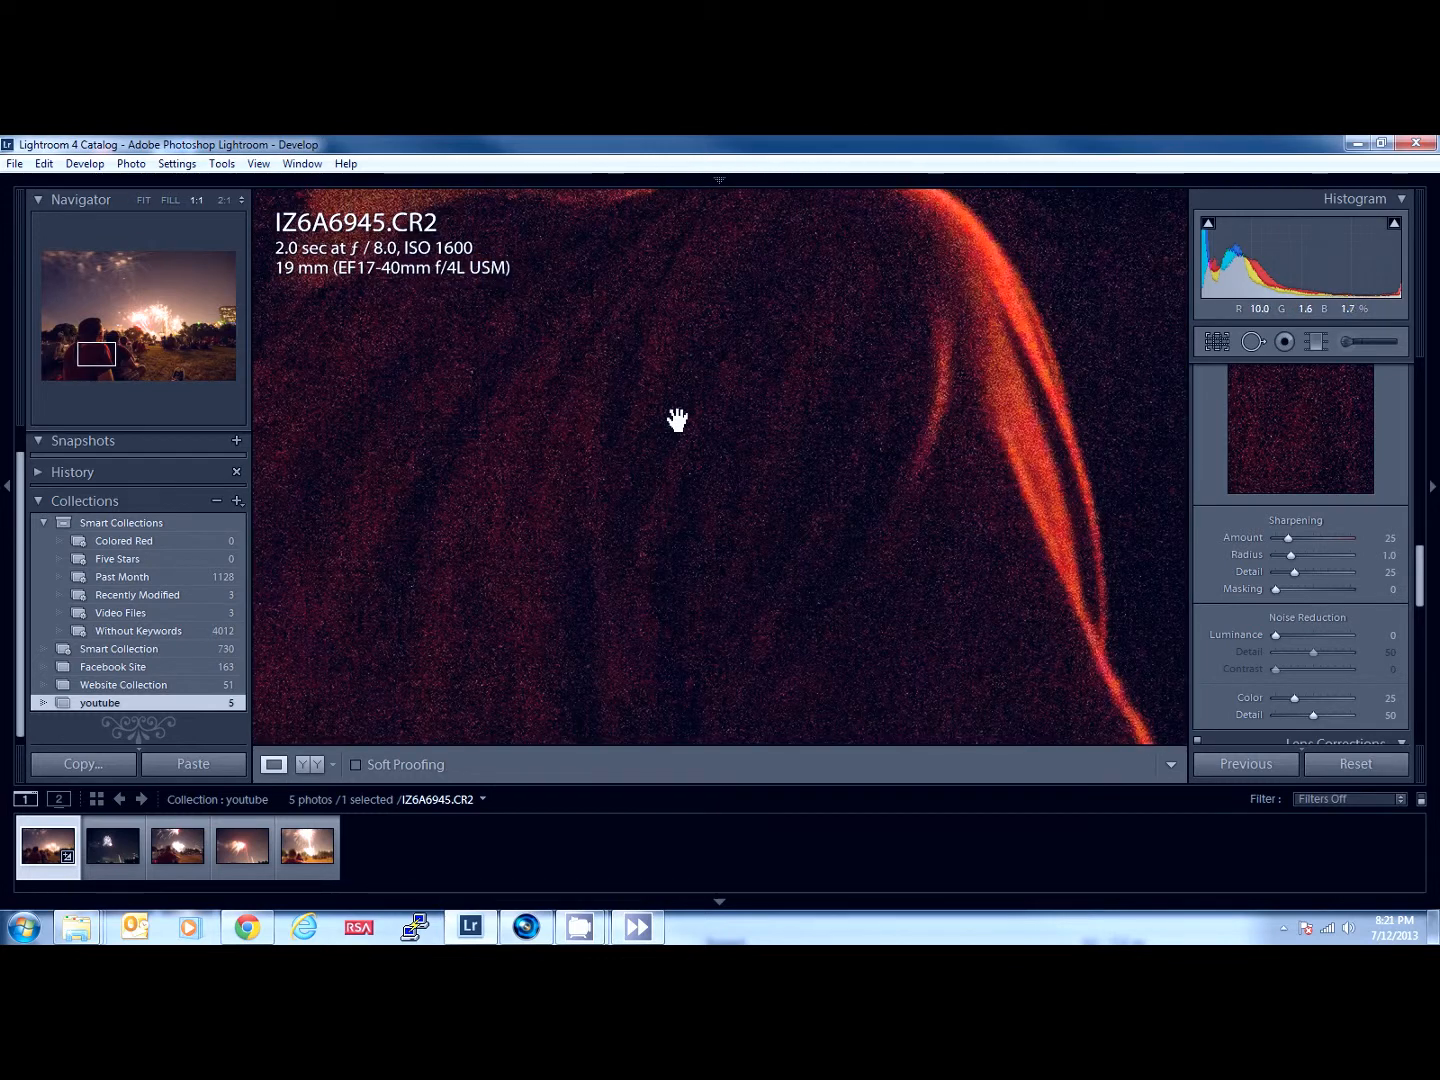
click(567, 547)
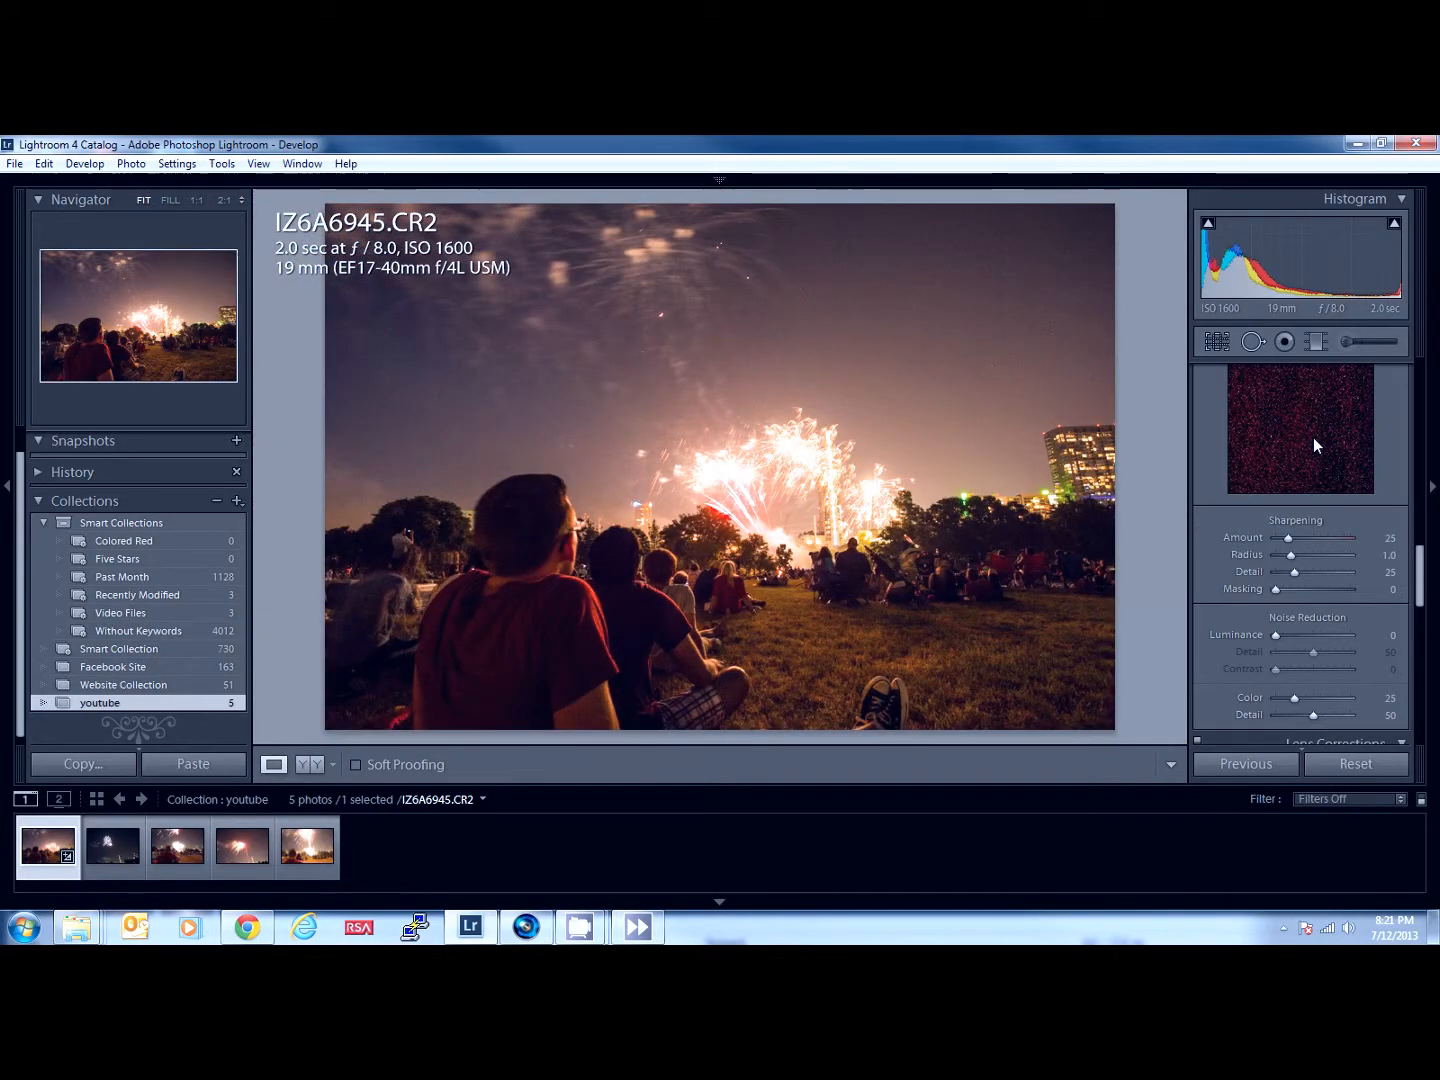
- Try luminance noise reduction at 100 and 60, settle on 51, and set the sharpening amount to 66
click(1317, 635)
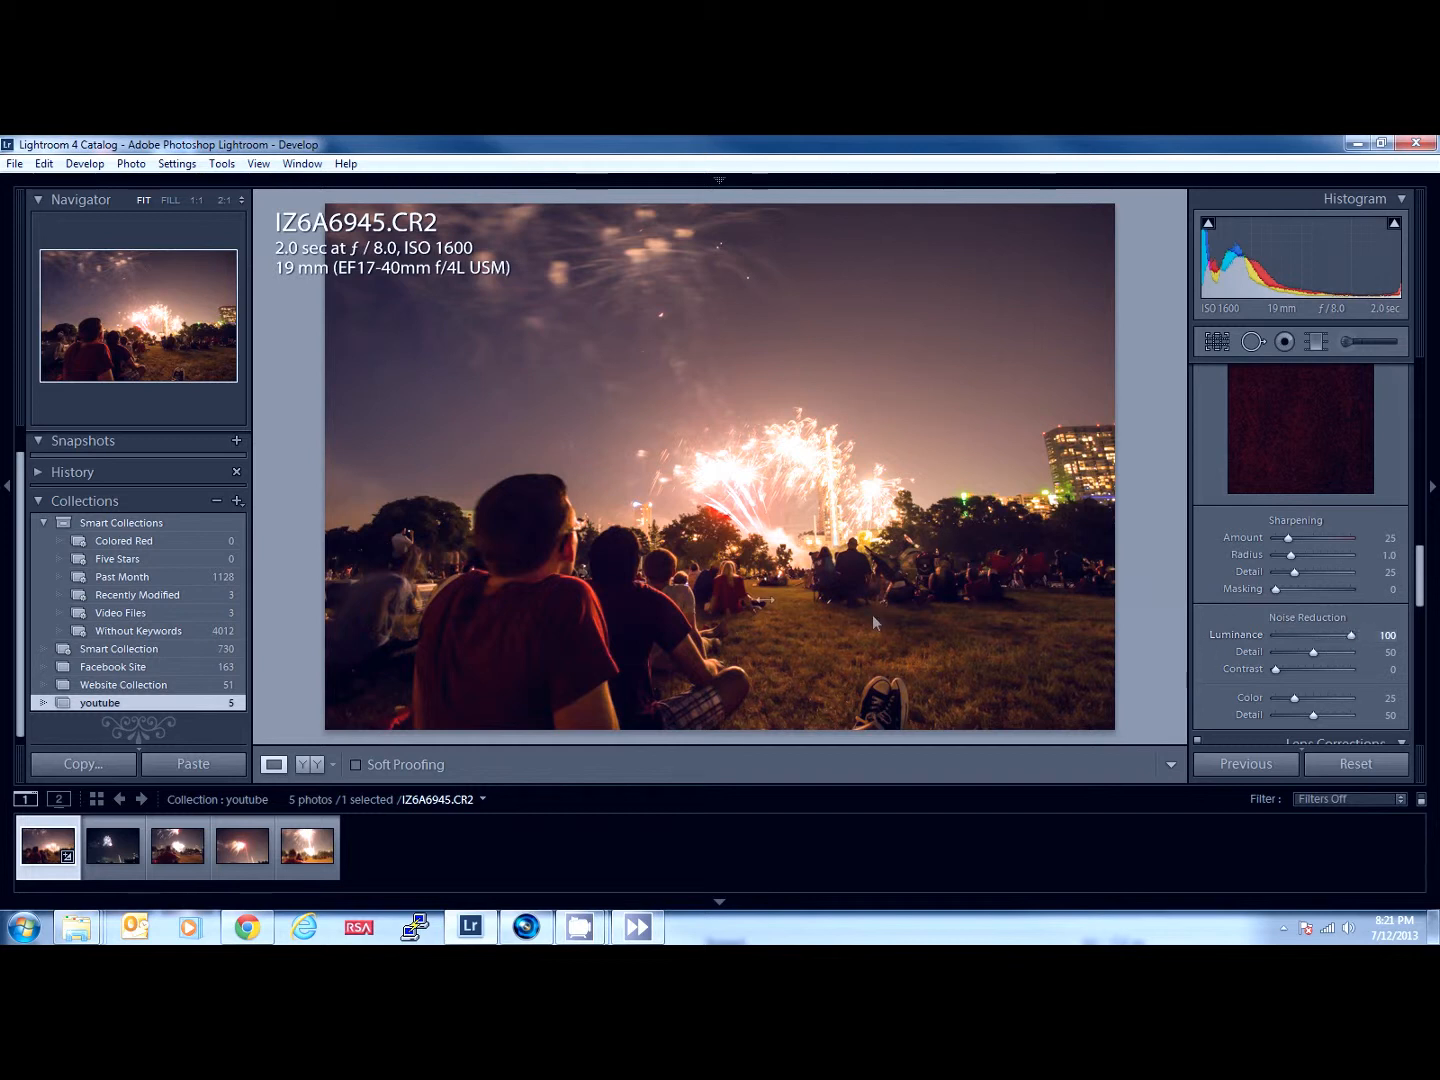
click(1320, 634)
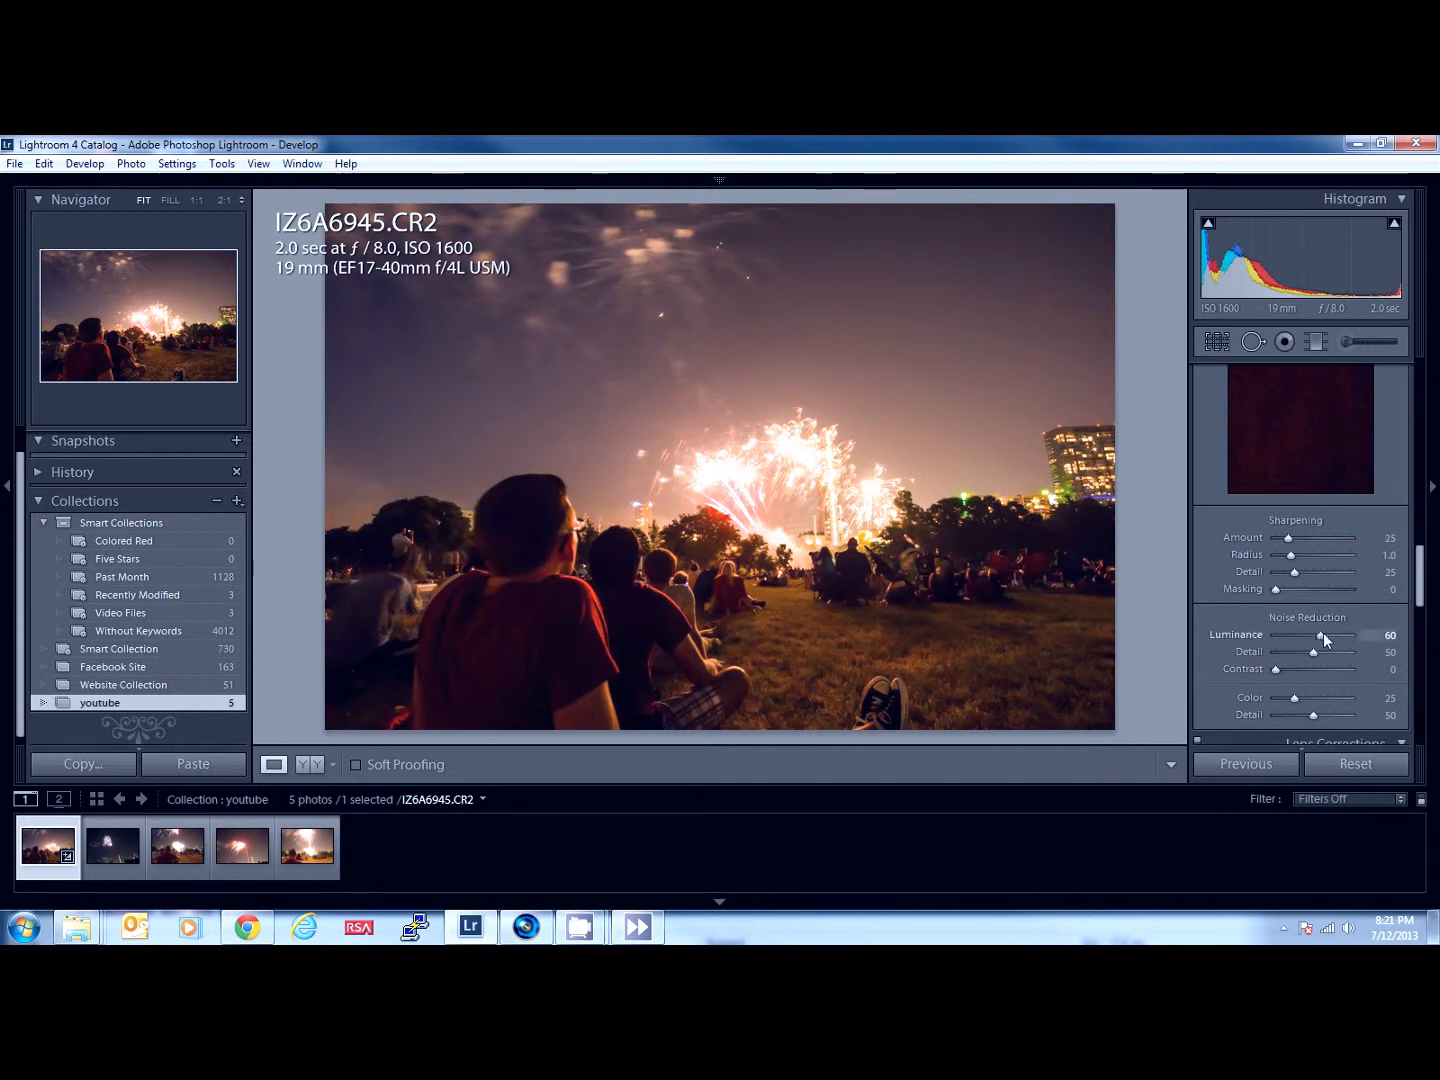
drag(1322, 635, 1314, 636)
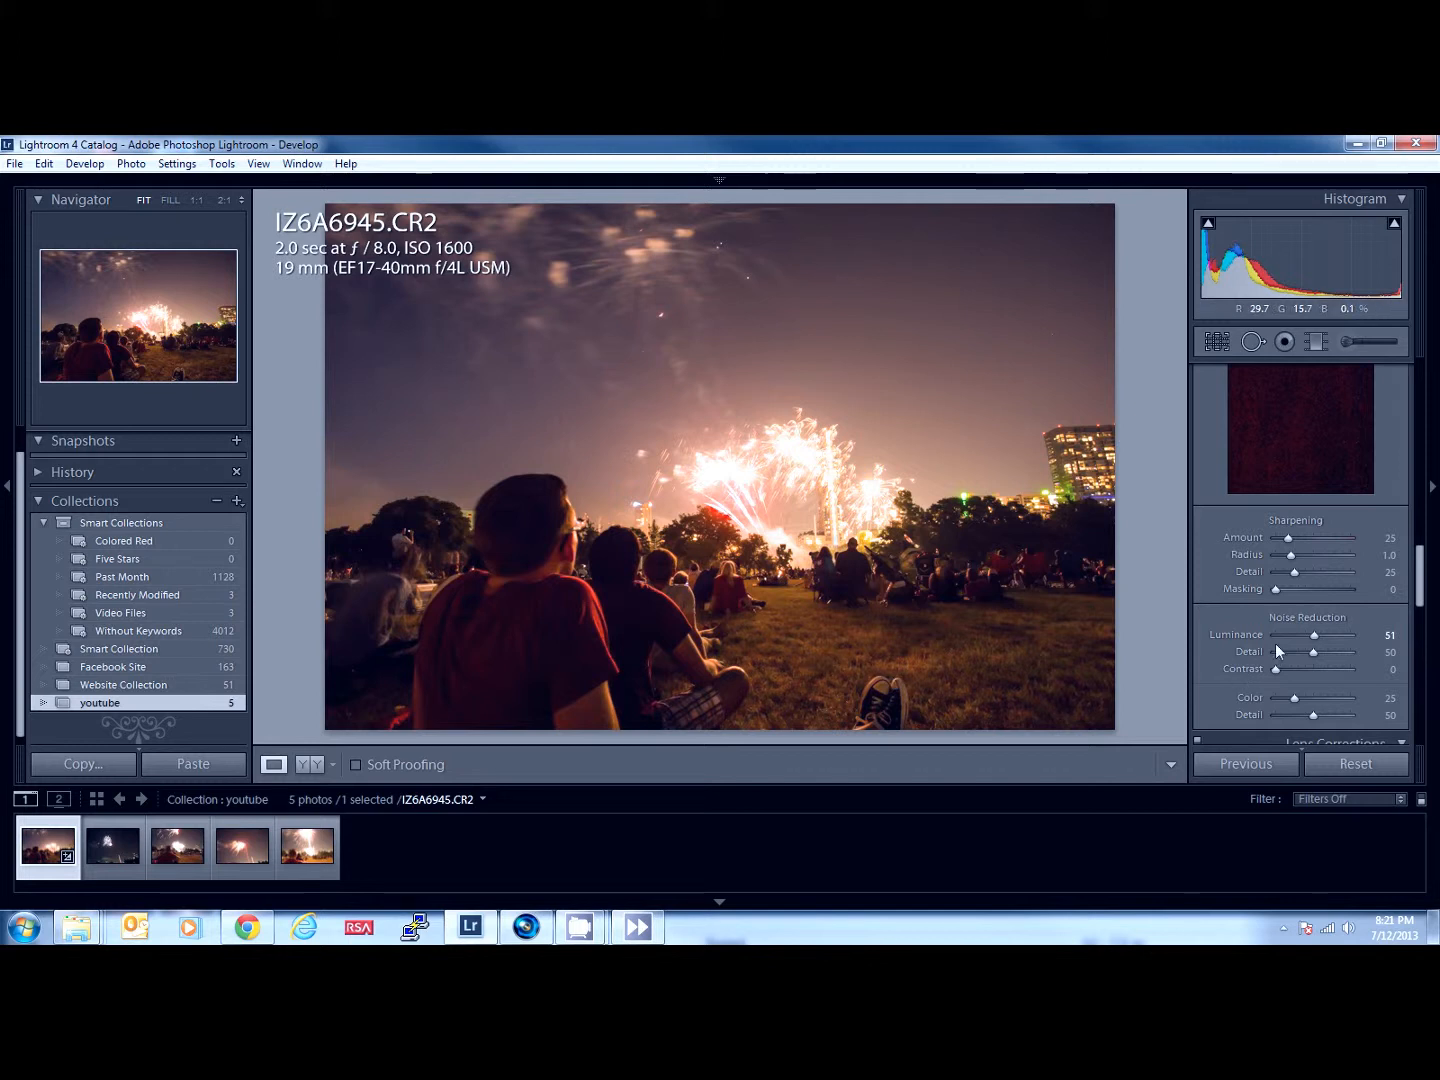
click(1309, 540)
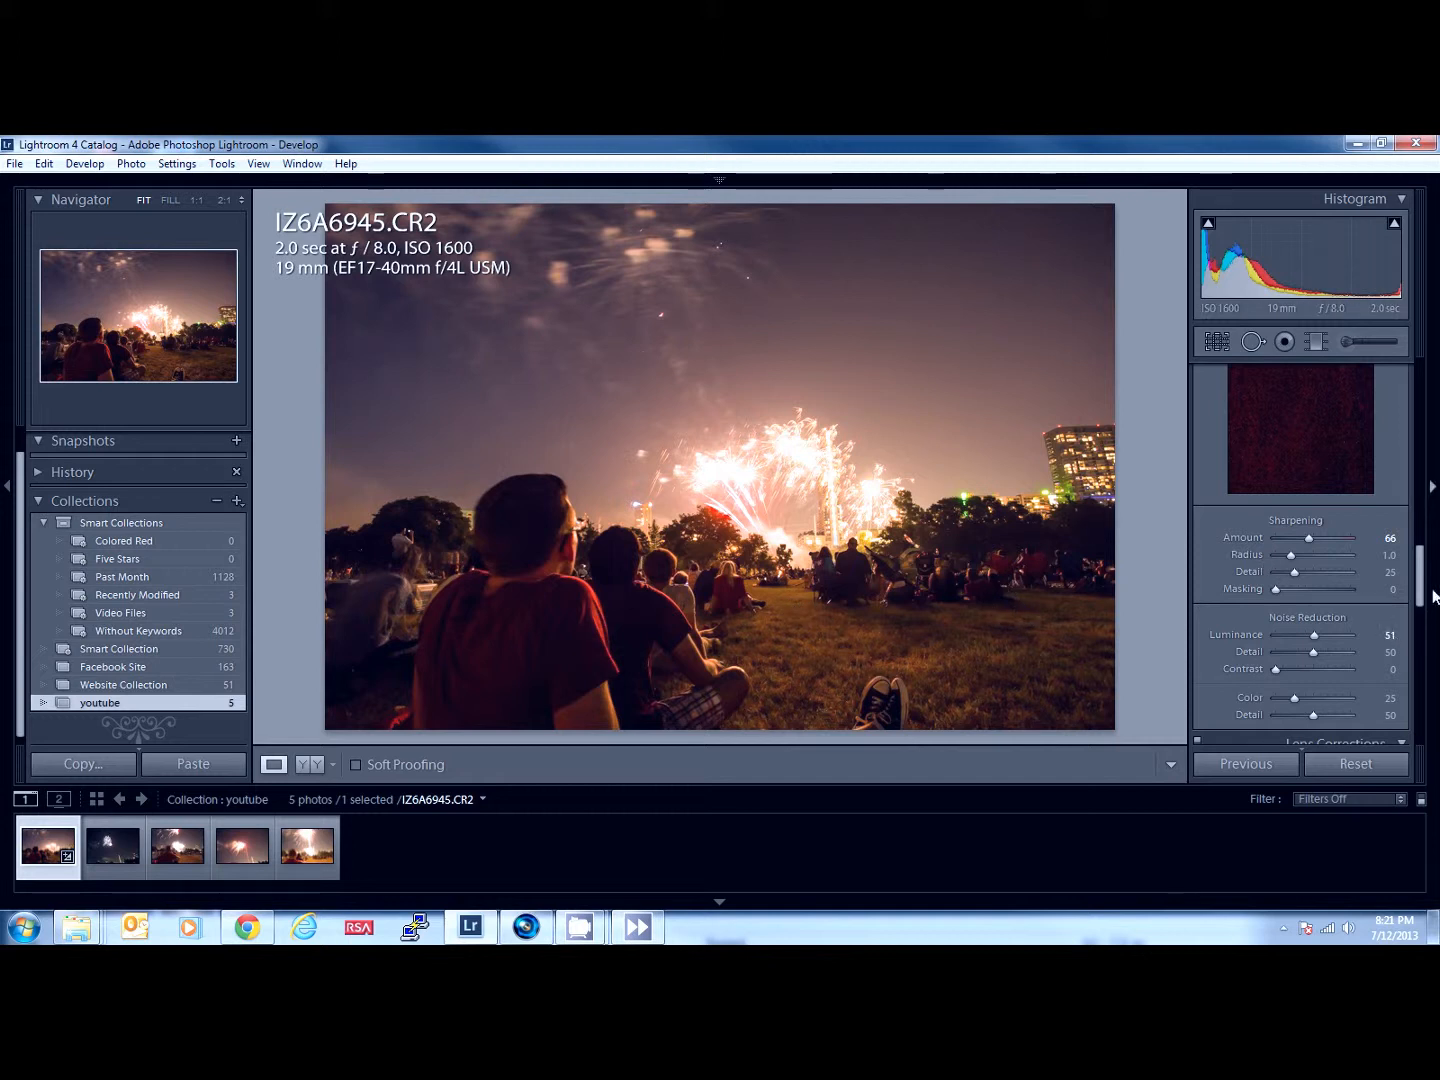
drag(1426, 586, 1427, 590)
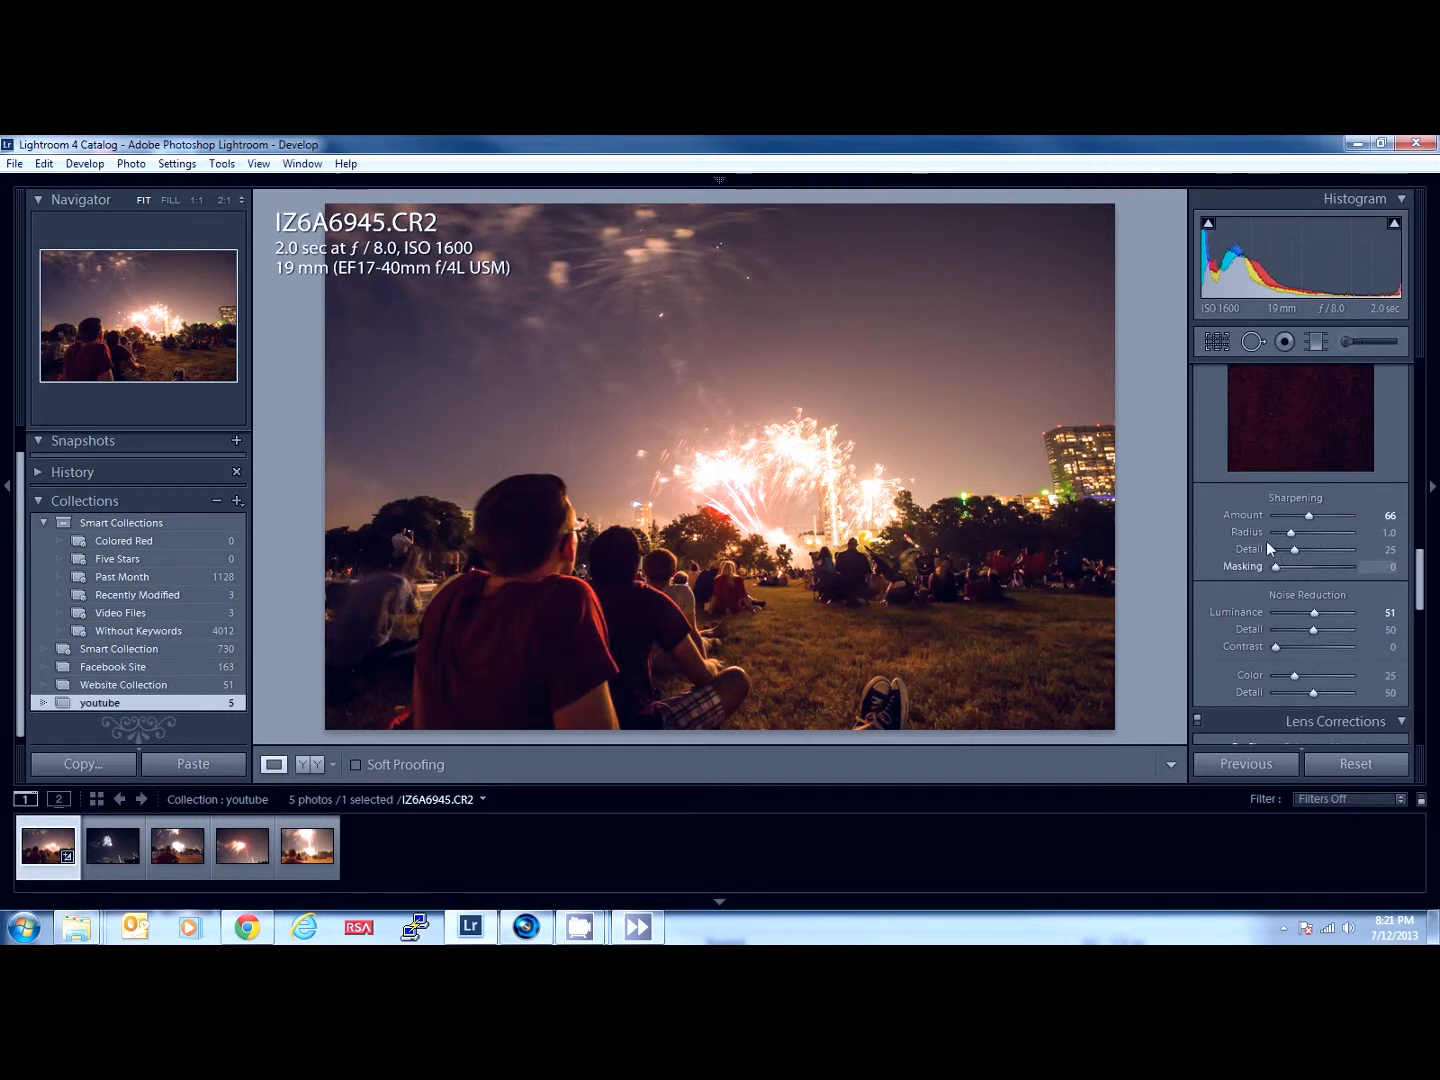
- Try healing the large firework burst in the upper sky with a size 89 spot, sampling clear sky near the photo's upper-right corner
mouse_move(1273, 563)
mouse_down()
mouse_move(1297, 568)
mouse_move(1253, 577)
mouse_up()
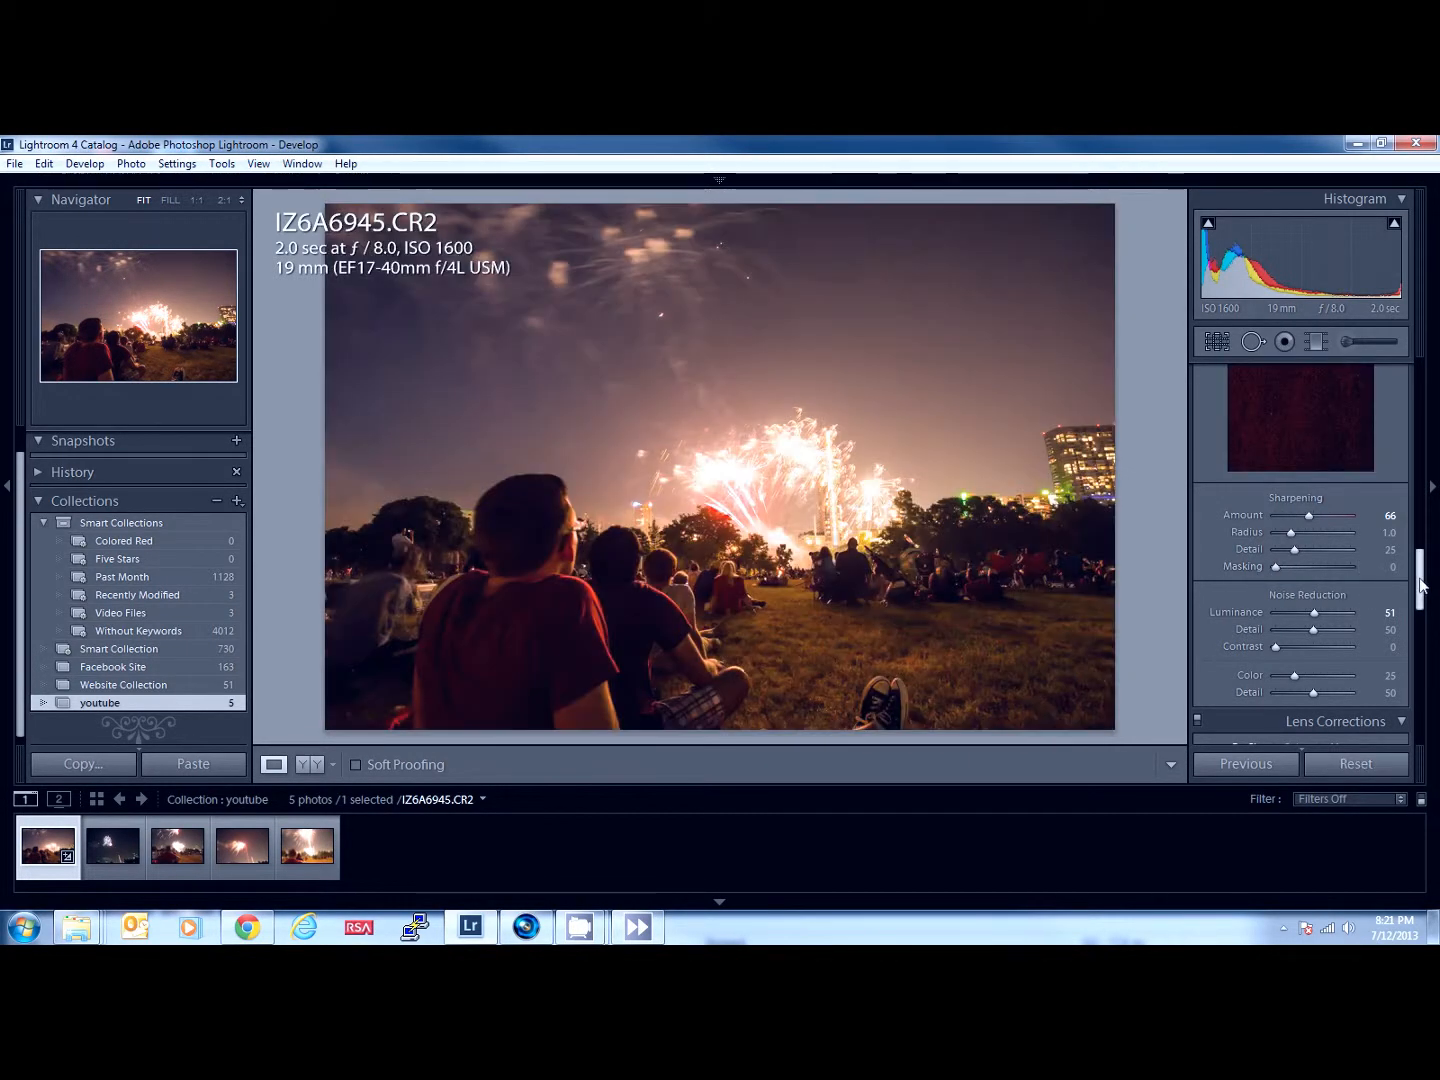
drag(1422, 575, 1422, 365)
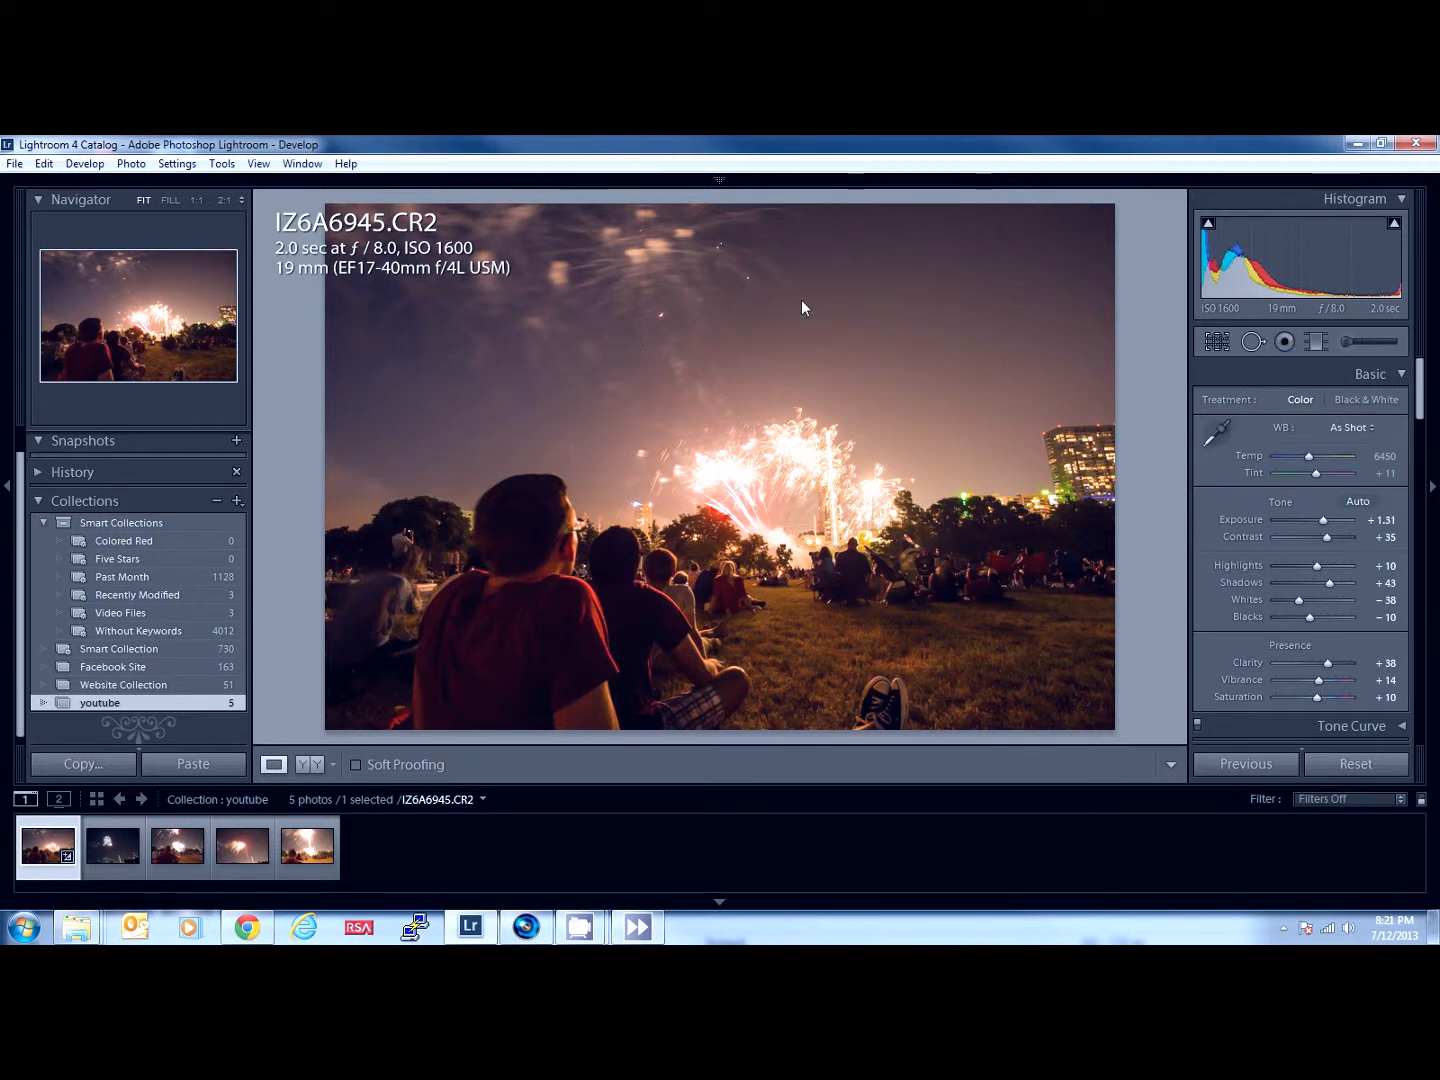
click(1284, 342)
click(1249, 343)
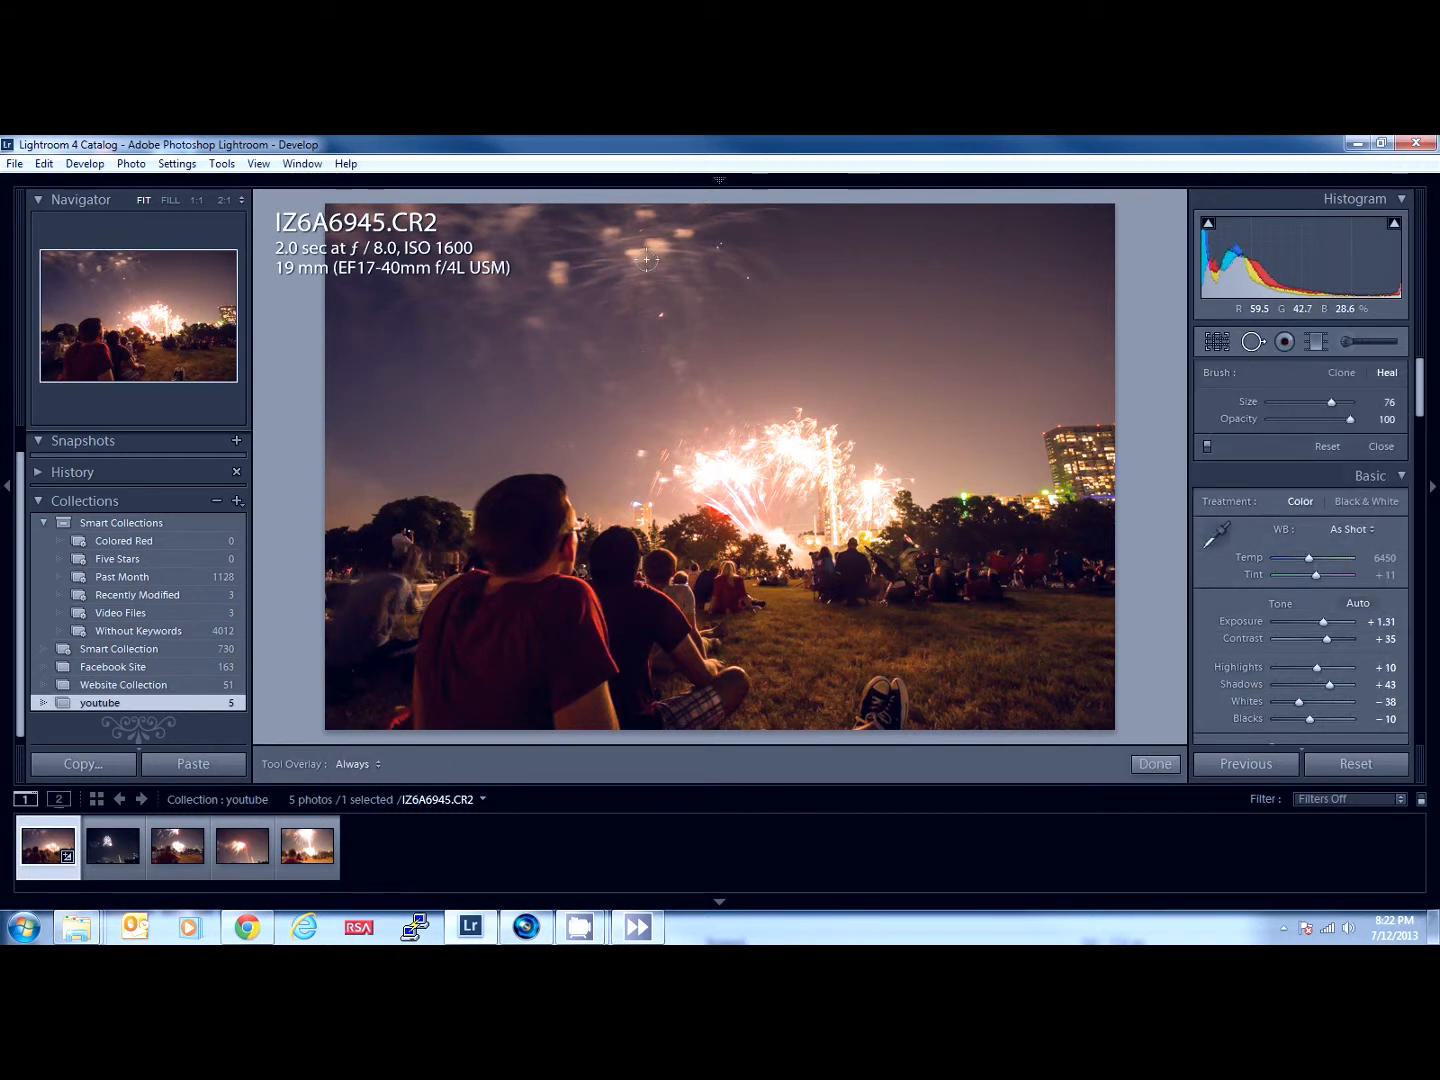
scroll(646, 258, up, 5)
scroll(645, 259, up, 5)
scroll(646, 259, down, 6)
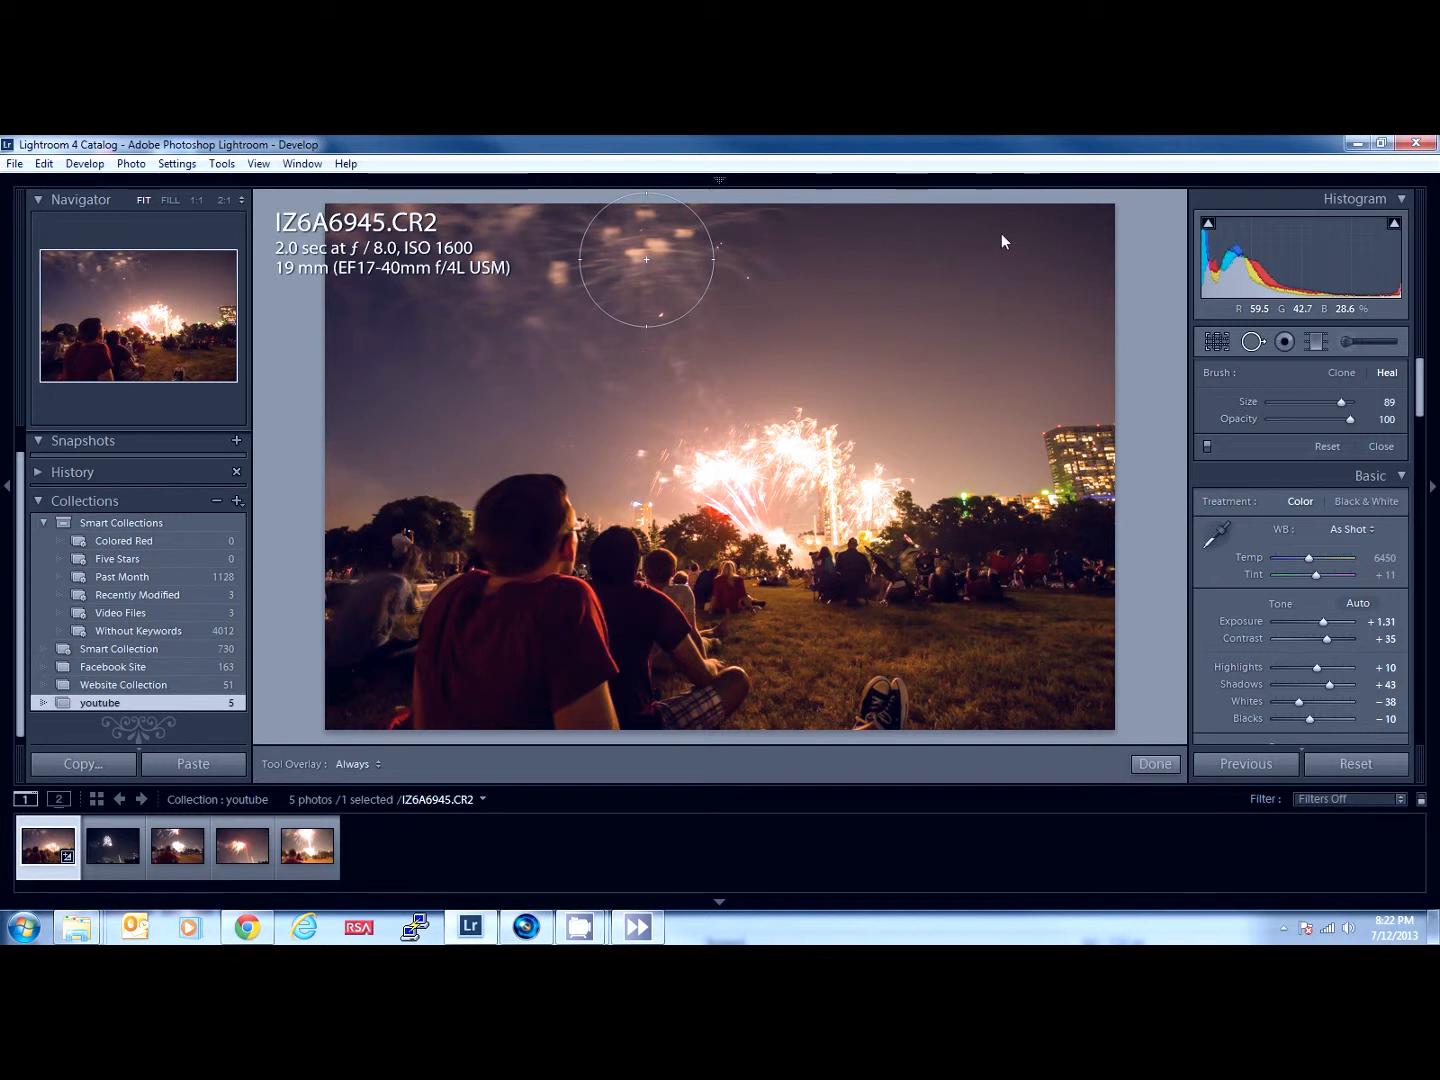
click(646, 259)
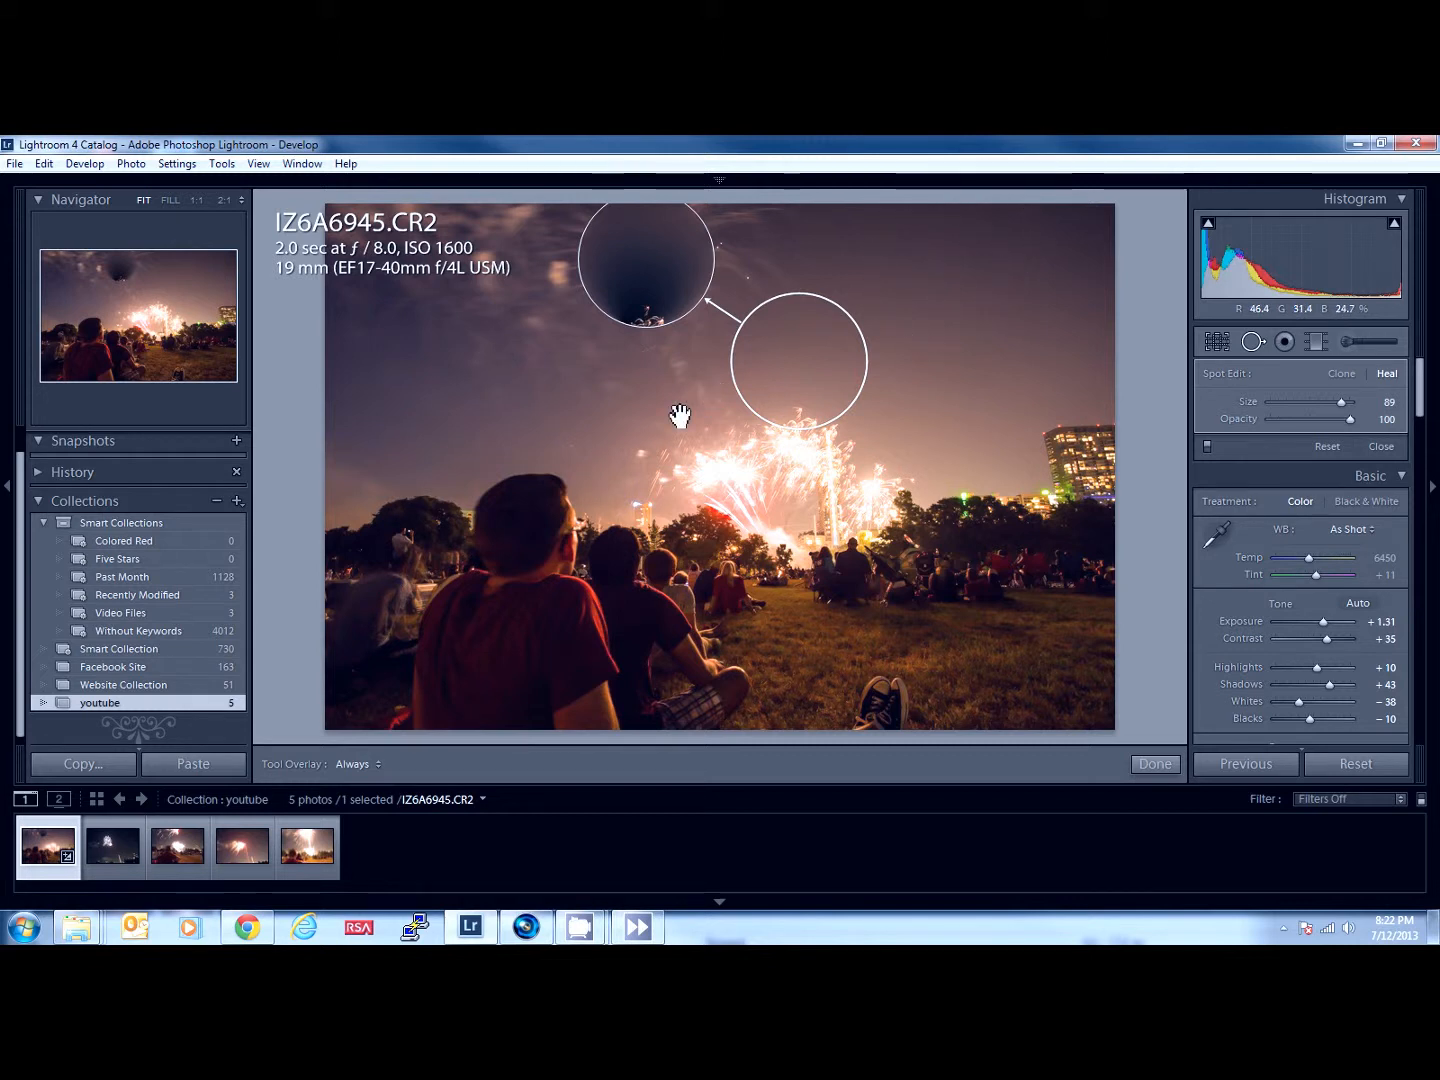
mouse_move(836, 346)
mouse_down()
mouse_move(1046, 232)
mouse_move(1012, 231)
mouse_up()
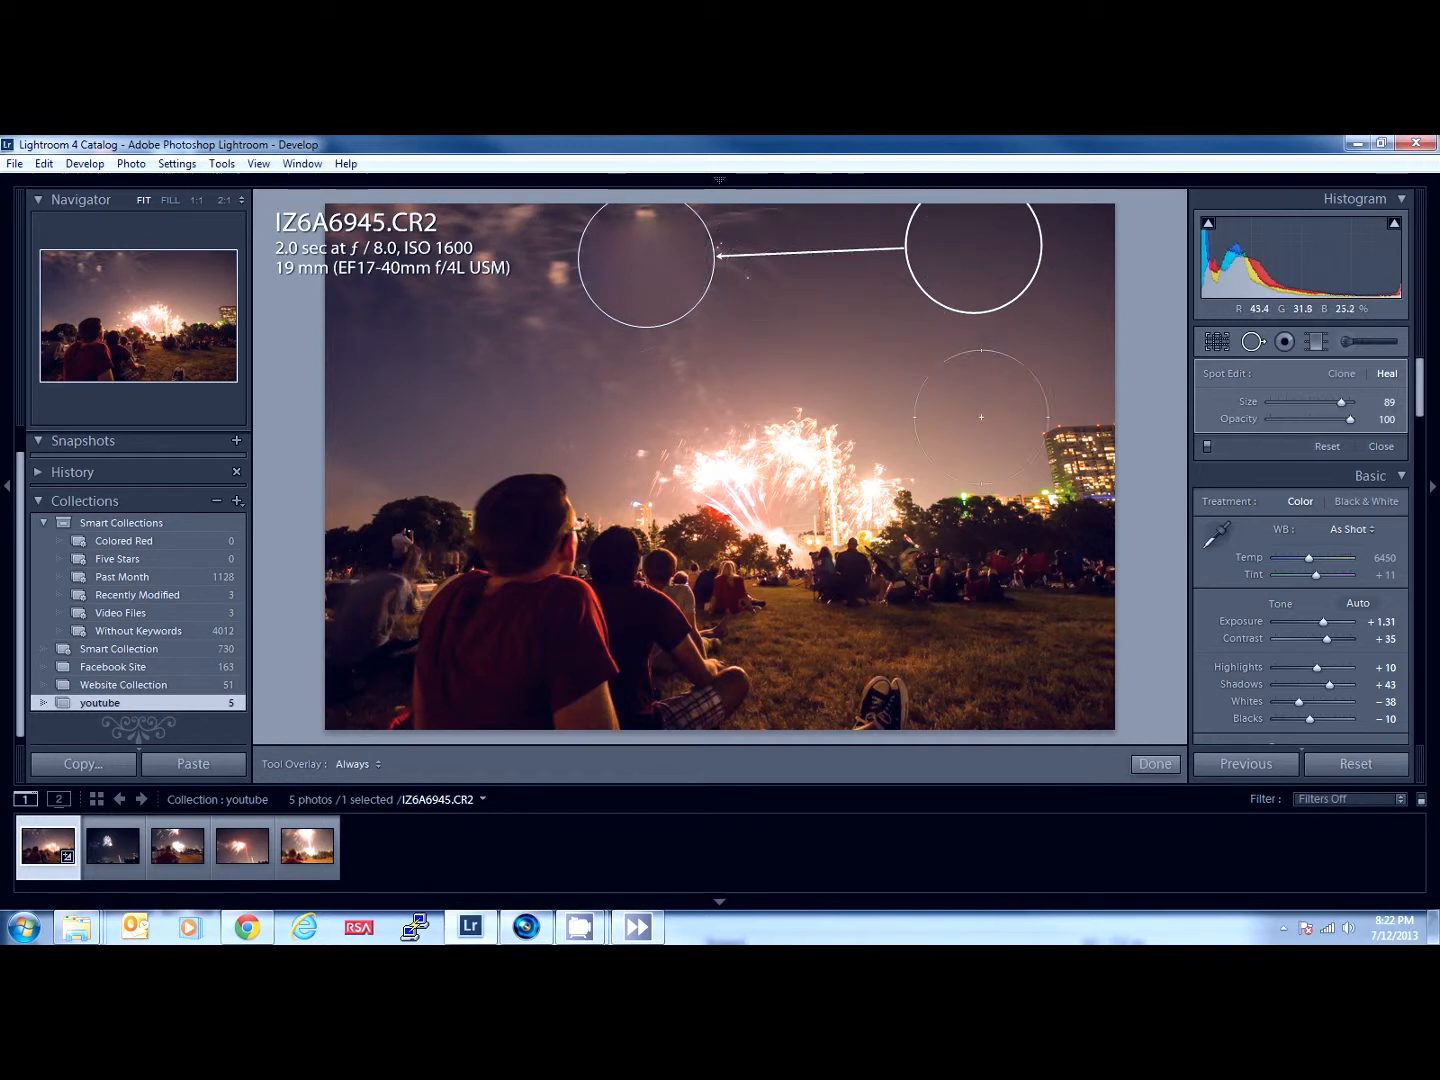
click(1156, 765)
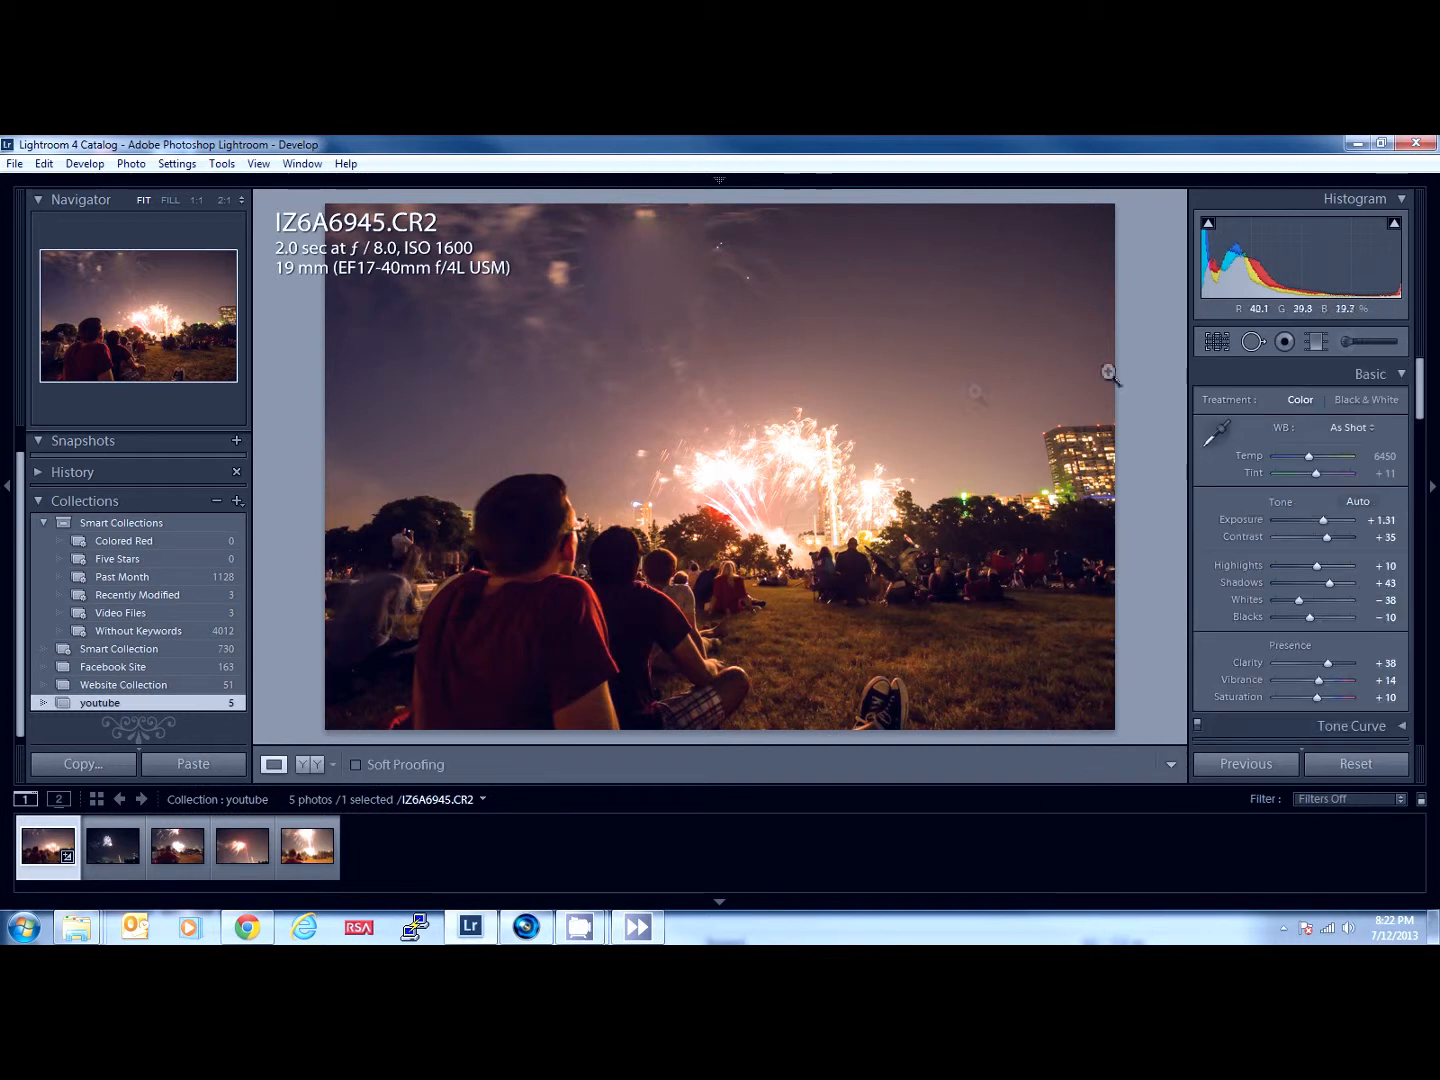
- Try healing the sparks just right of the first spot with a size 86 spot, sampling the clear sky beside them
click(1255, 345)
click(646, 265)
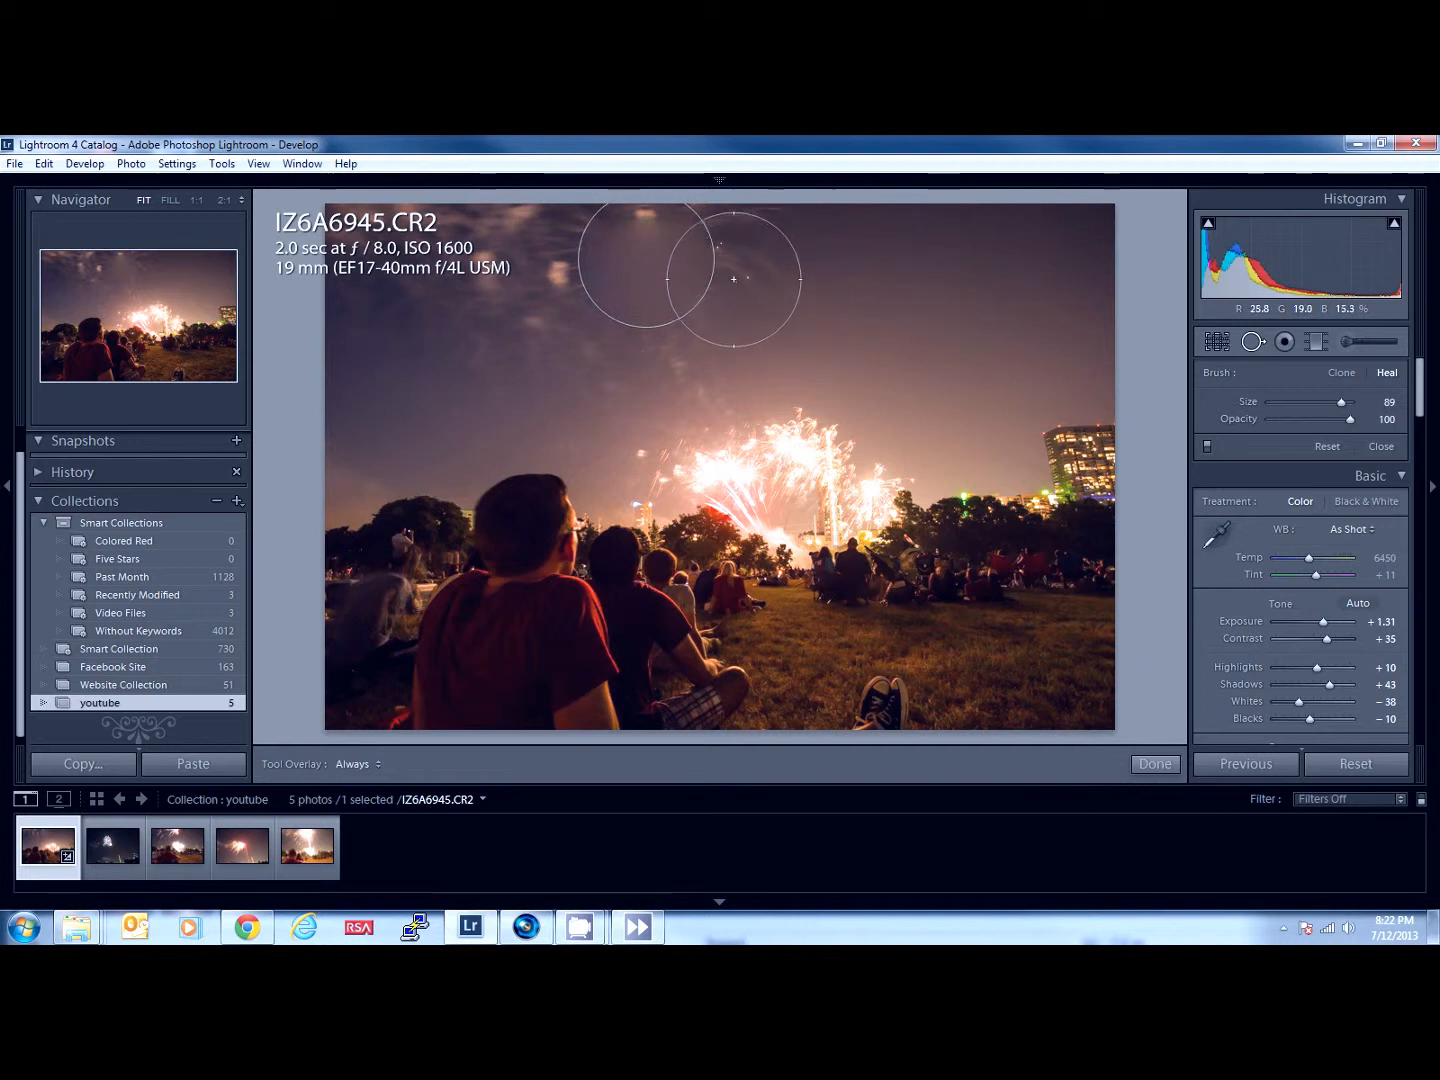
scroll(732, 270, down, 2)
scroll(728, 260, down, 1)
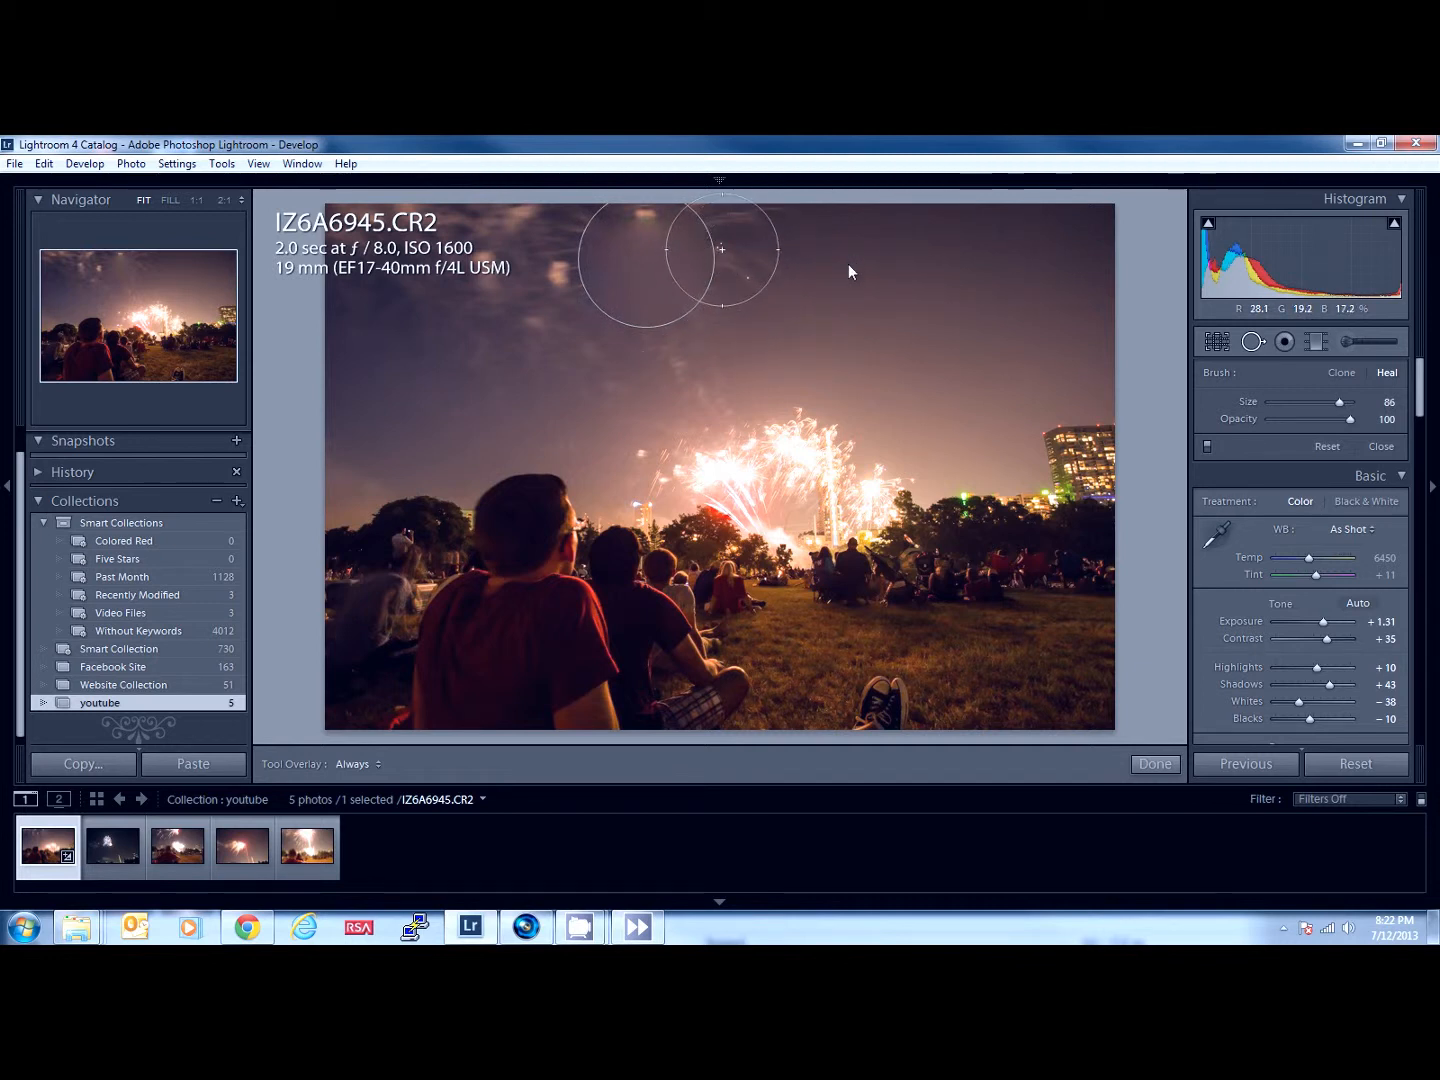
click(722, 248)
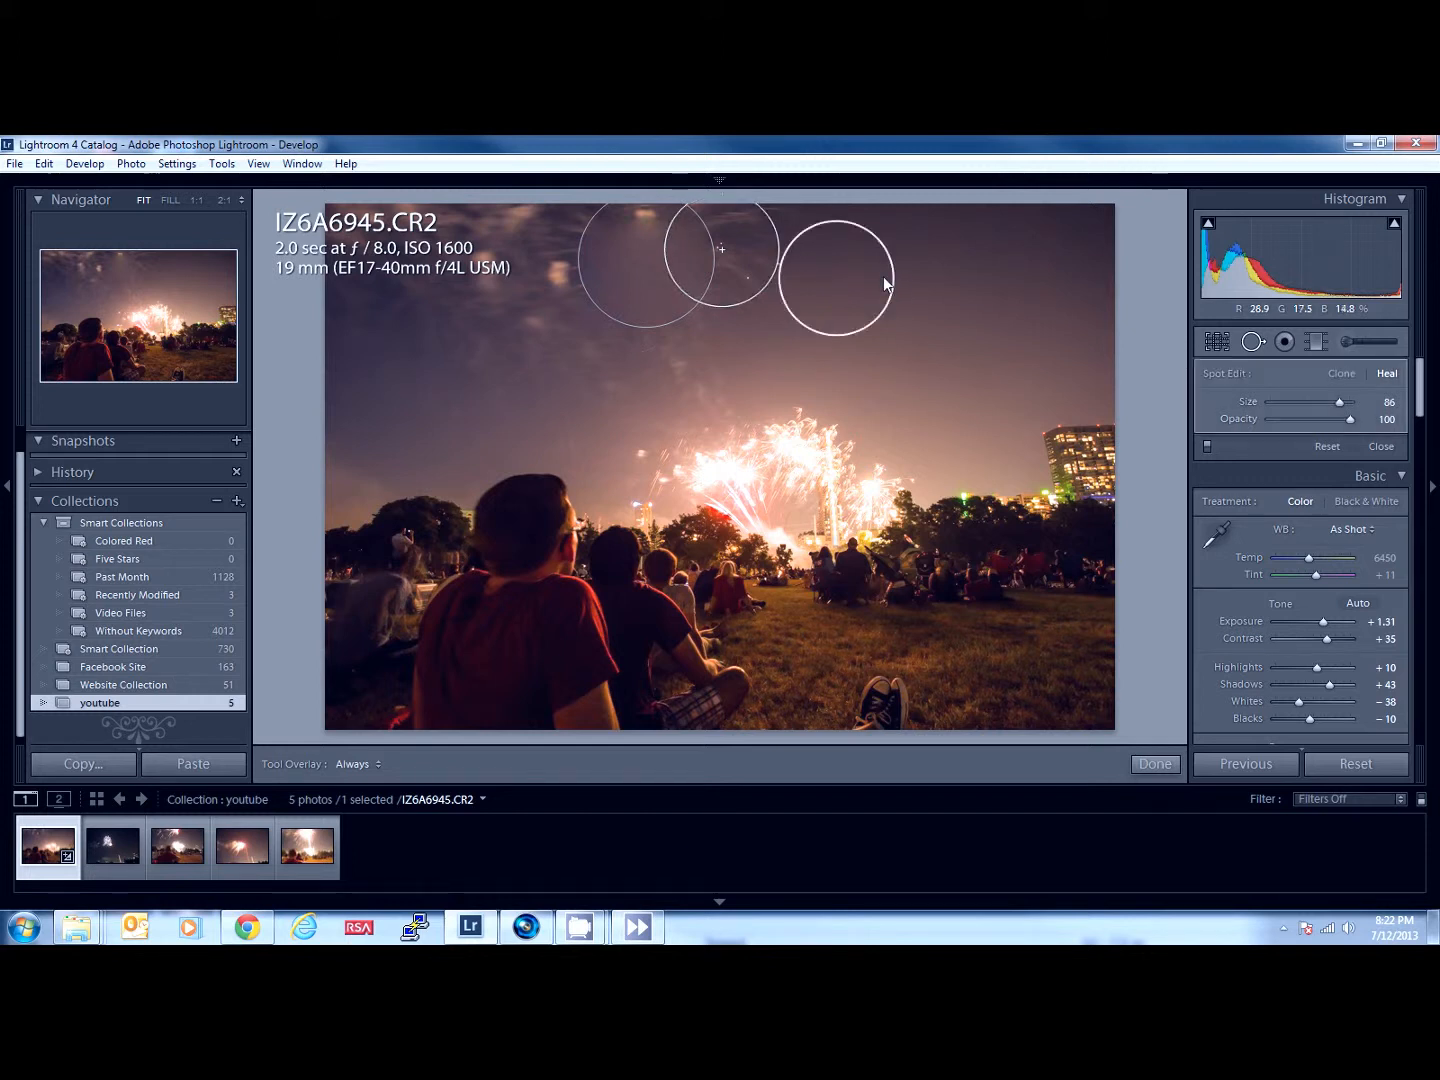
drag(889, 259, 906, 227)
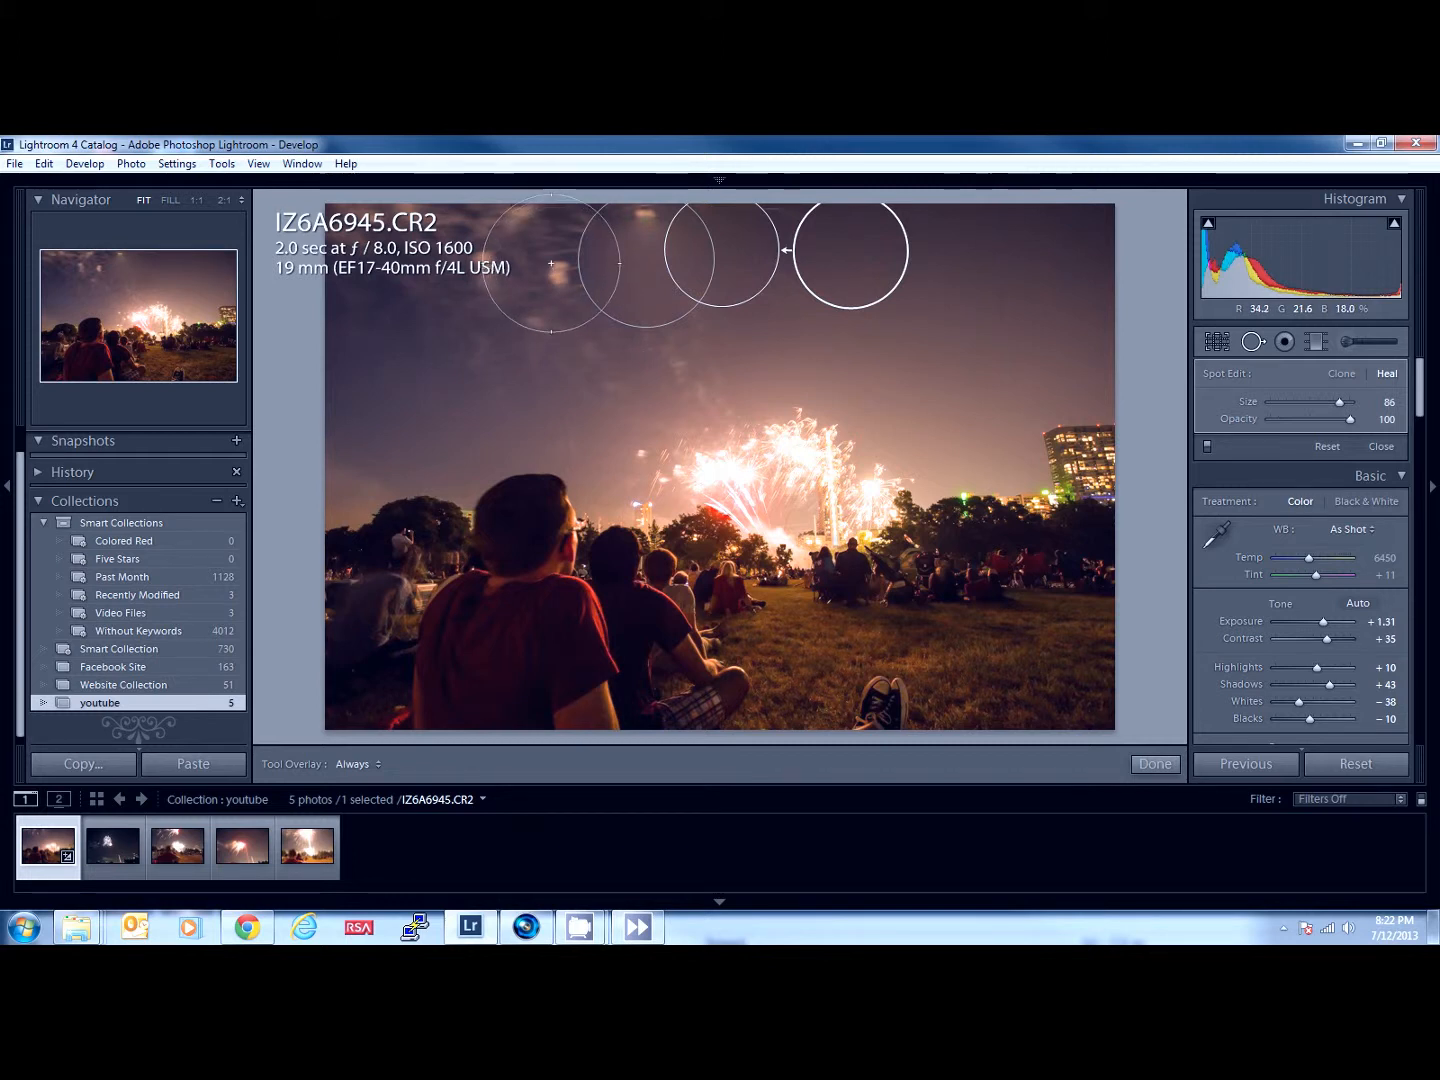
- Try healing two more patches left of the first spot with size 89 spots sampled from the right-hand sky, and finish spot removal
key(Delete)
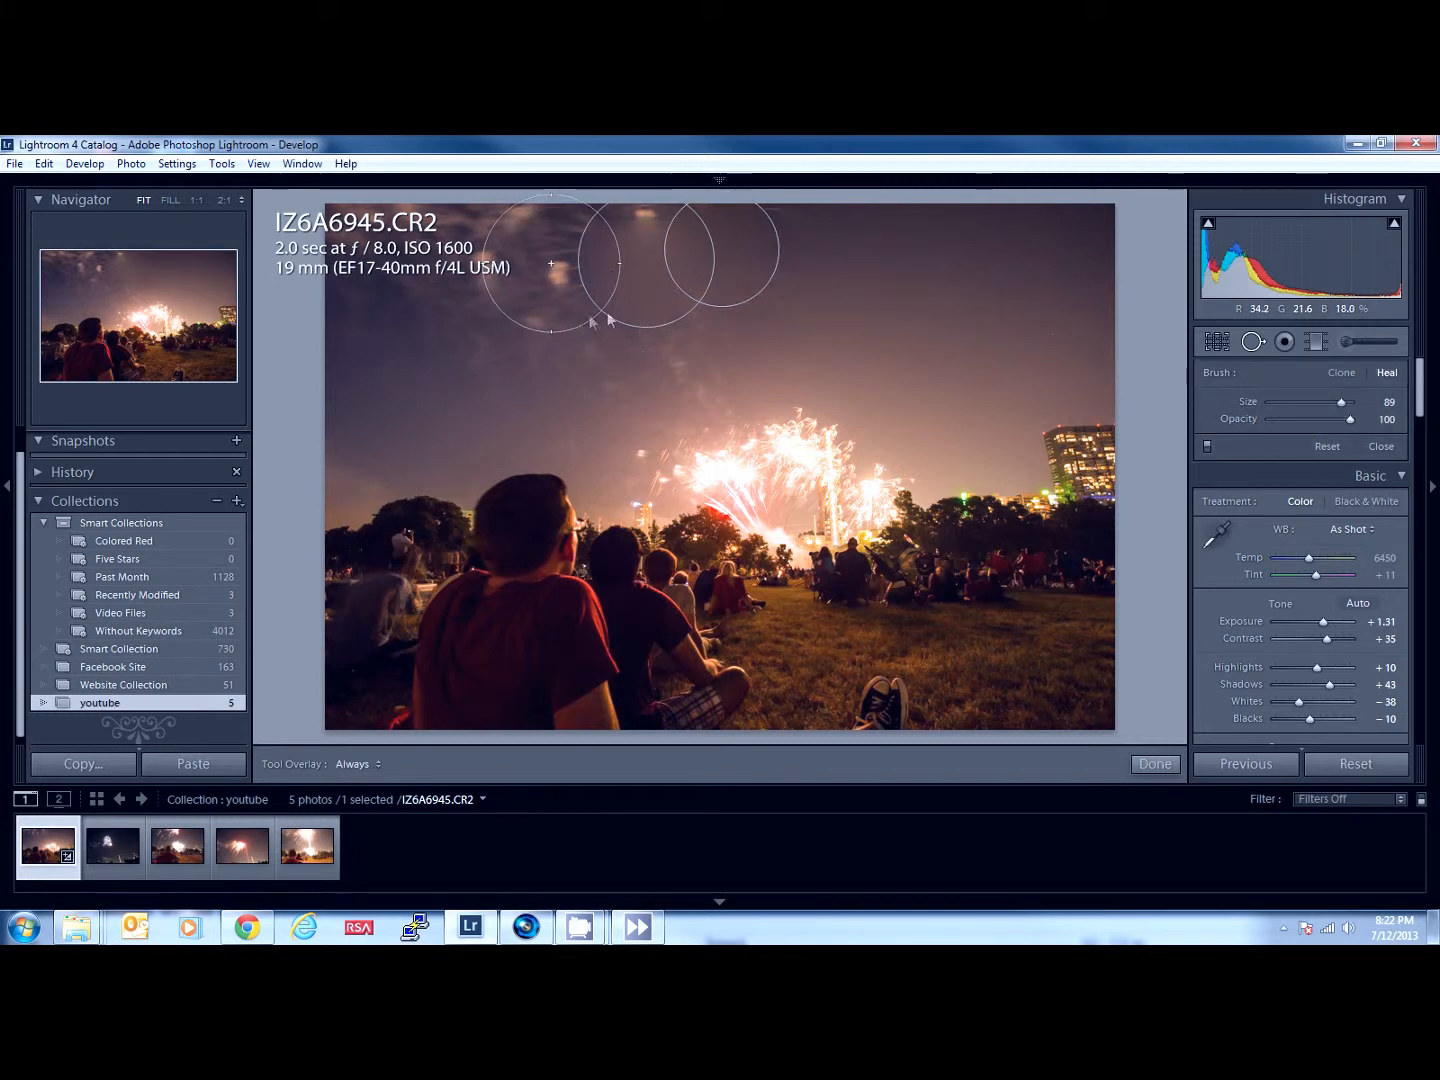
click(551, 263)
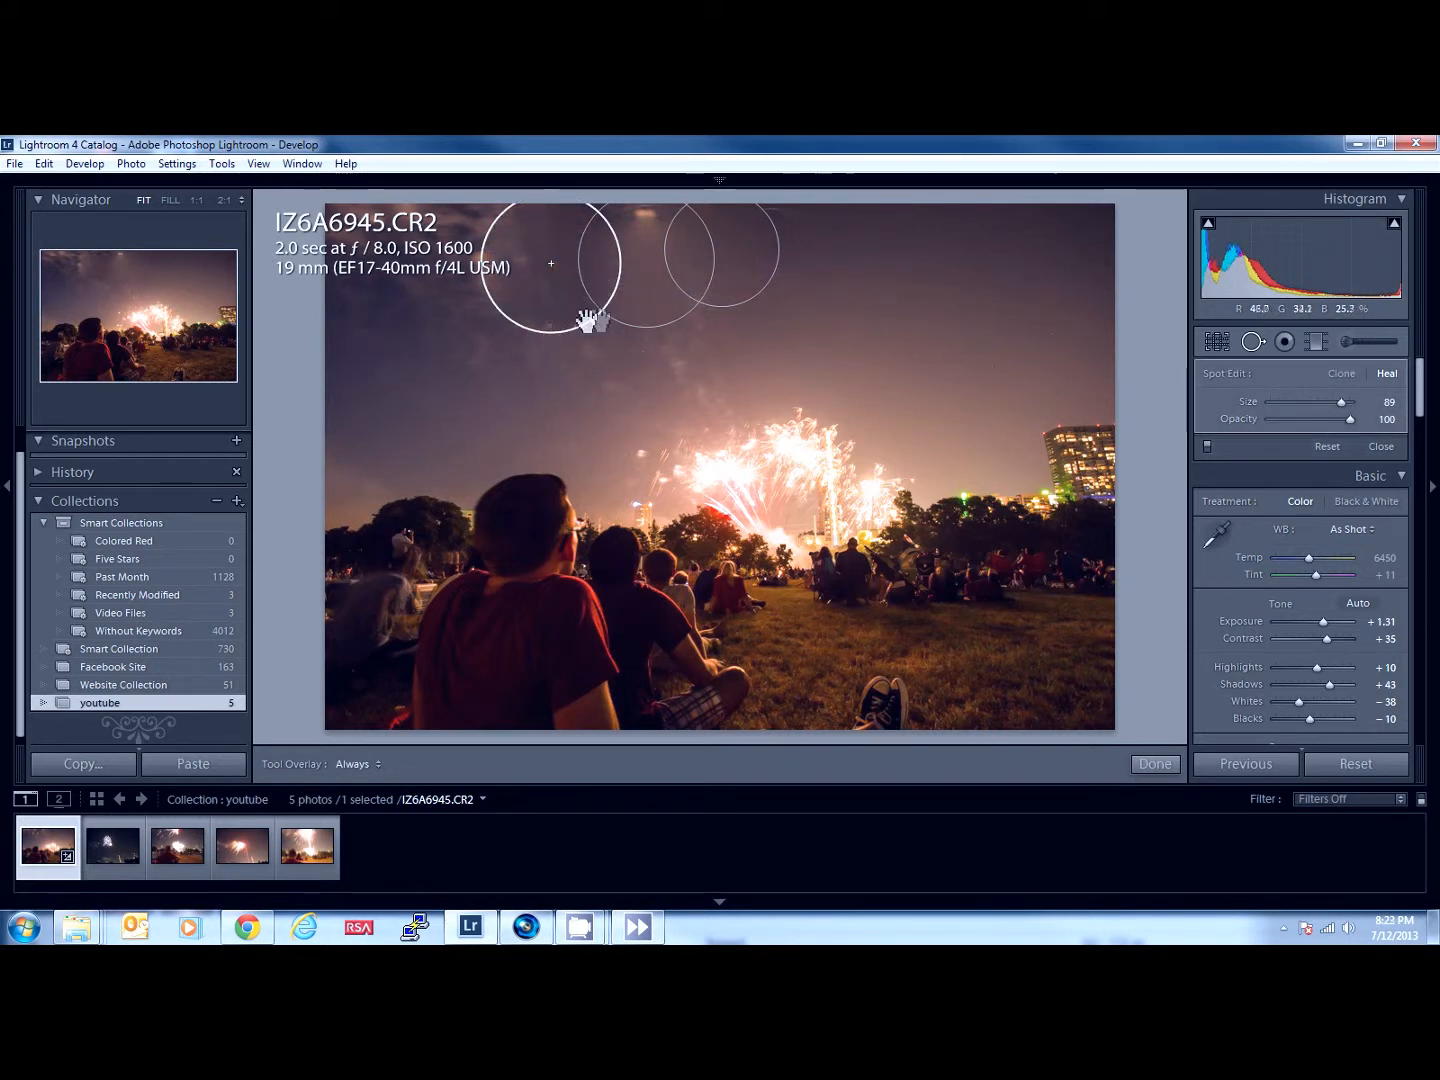
mouse_move(589, 337)
mouse_down()
mouse_move(681, 376)
mouse_move(964, 281)
mouse_up()
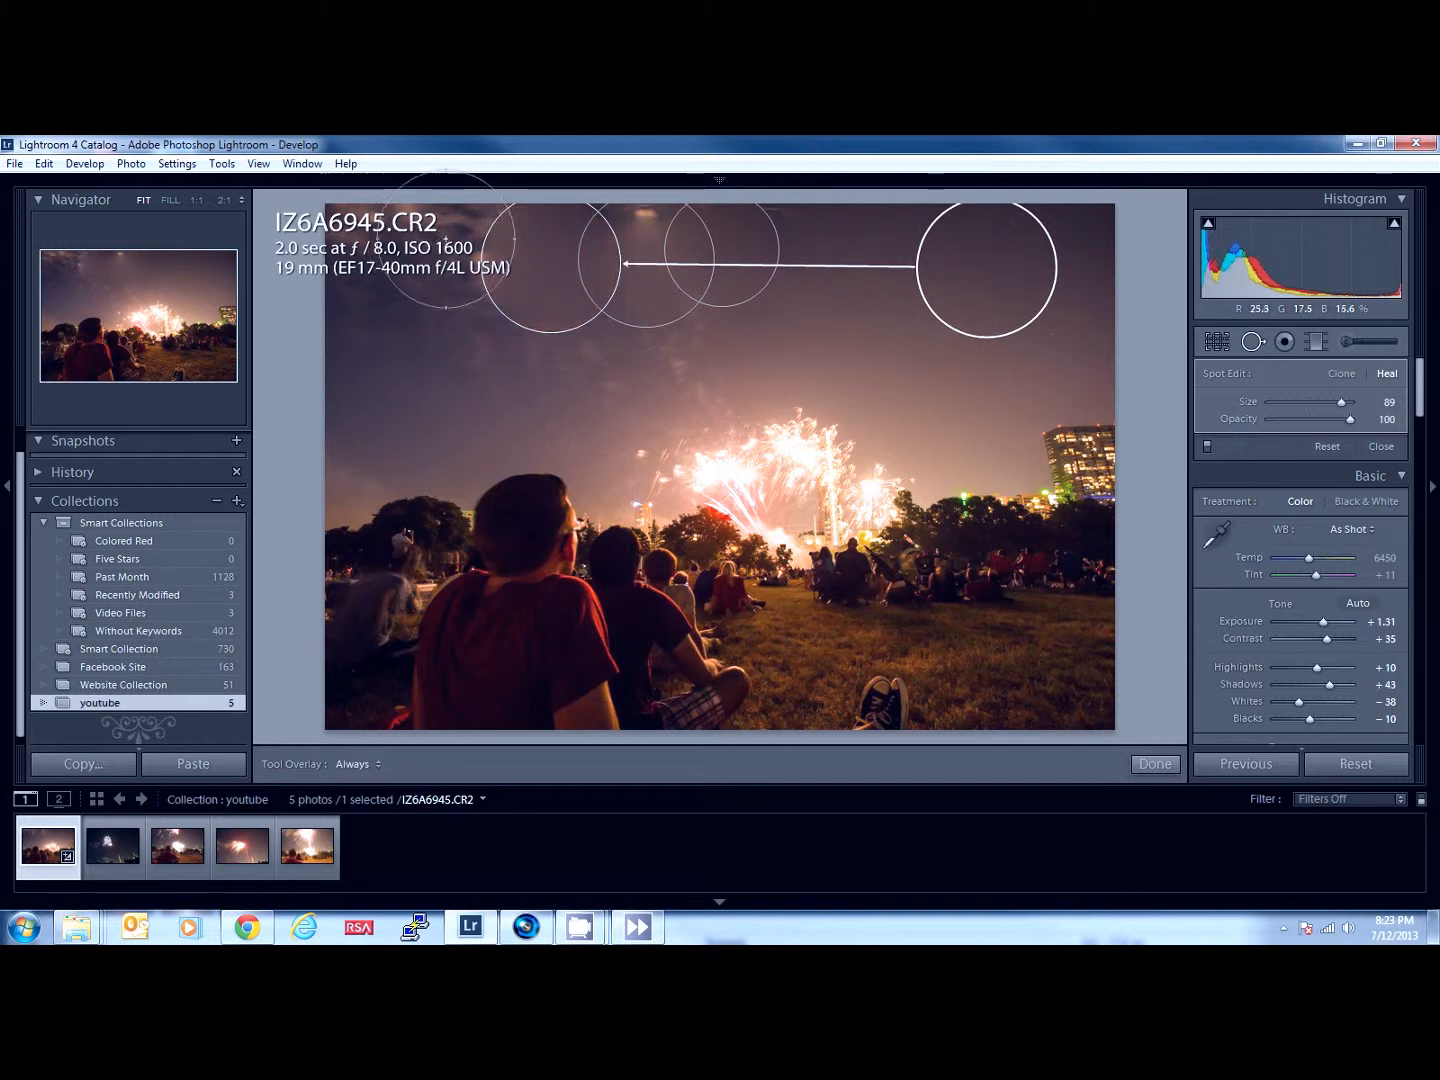
key(Delete)
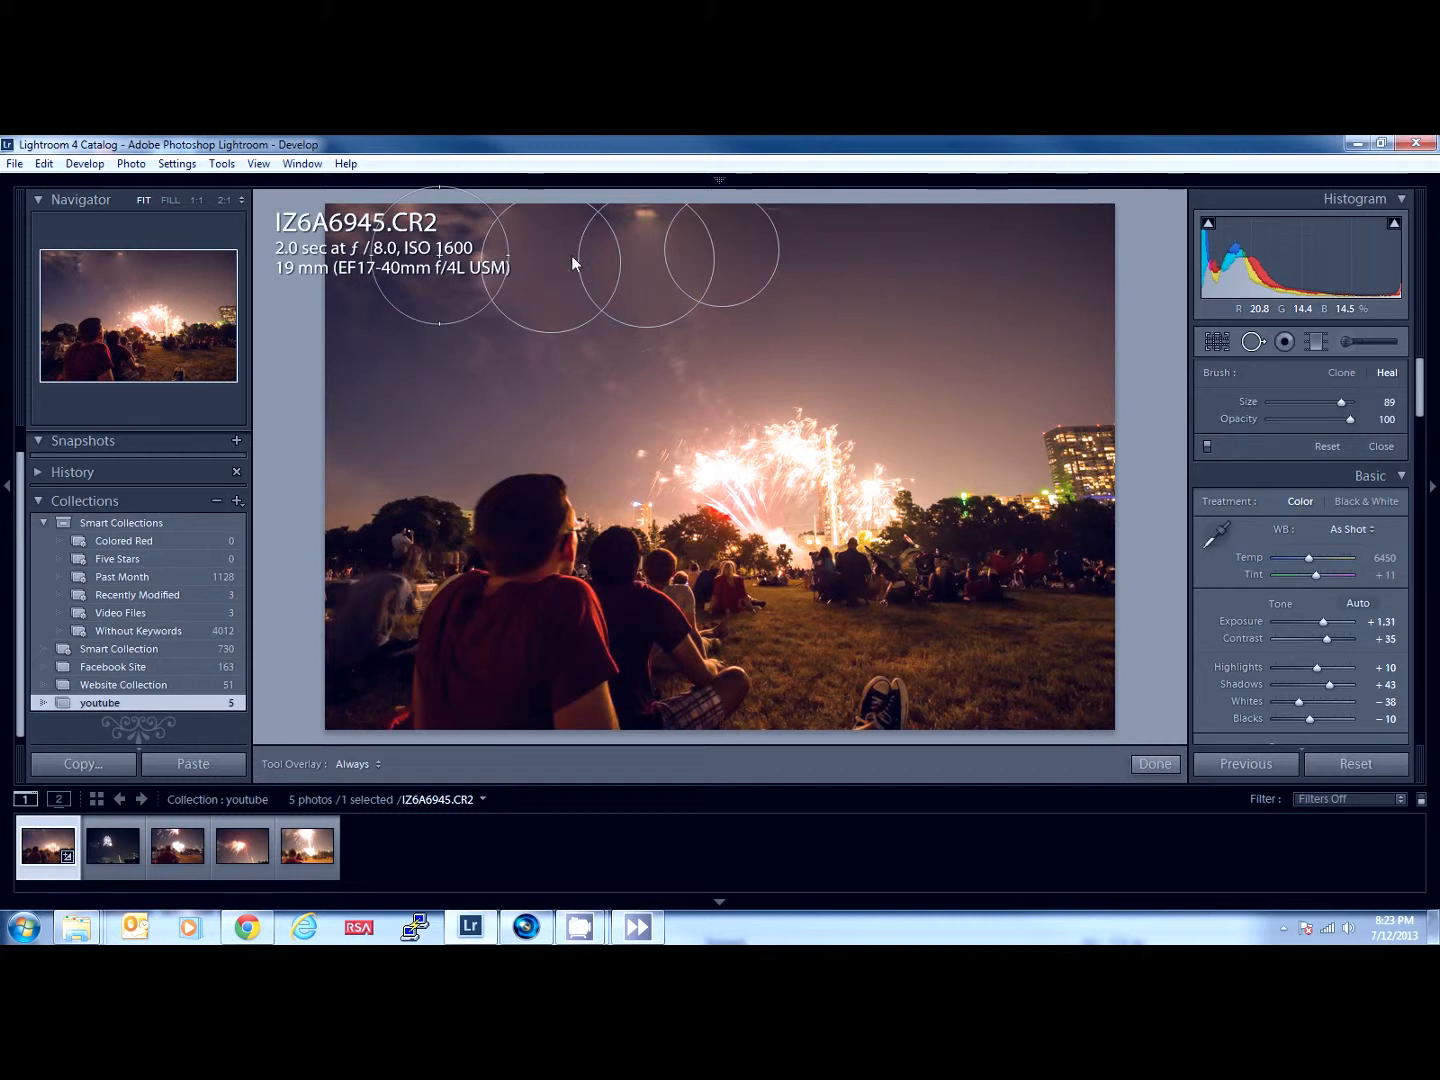
click(439, 255)
mouse_move(640, 373)
mouse_down()
mouse_move(895, 335)
mouse_move(910, 271)
mouse_move(976, 272)
mouse_up()
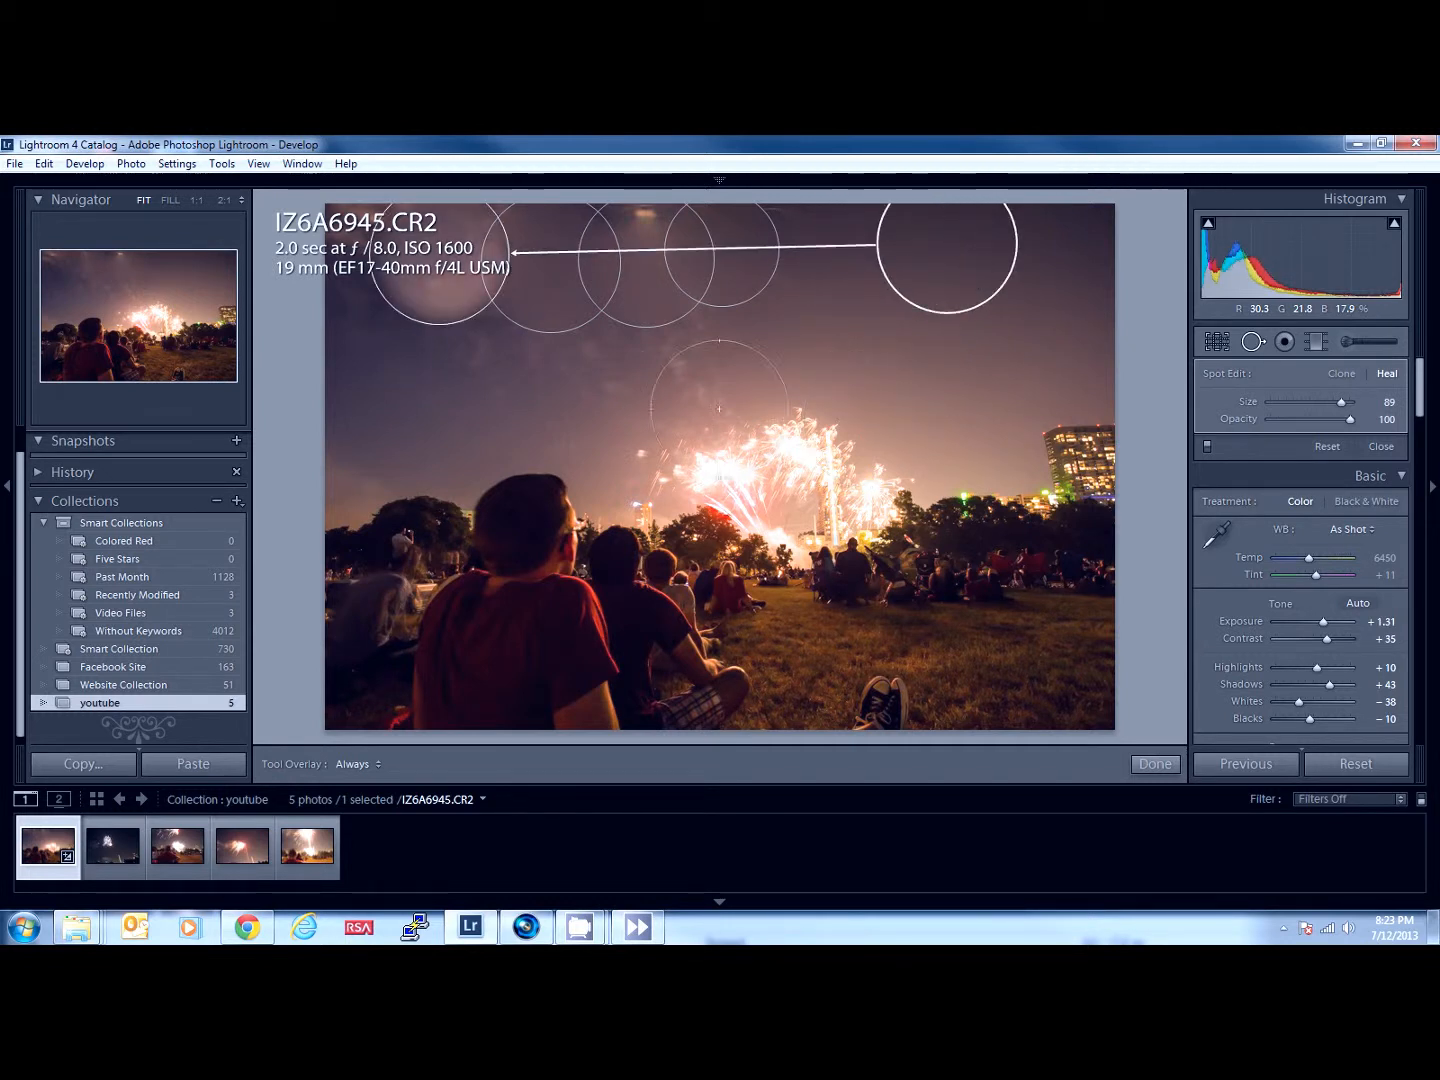
click(1140, 767)
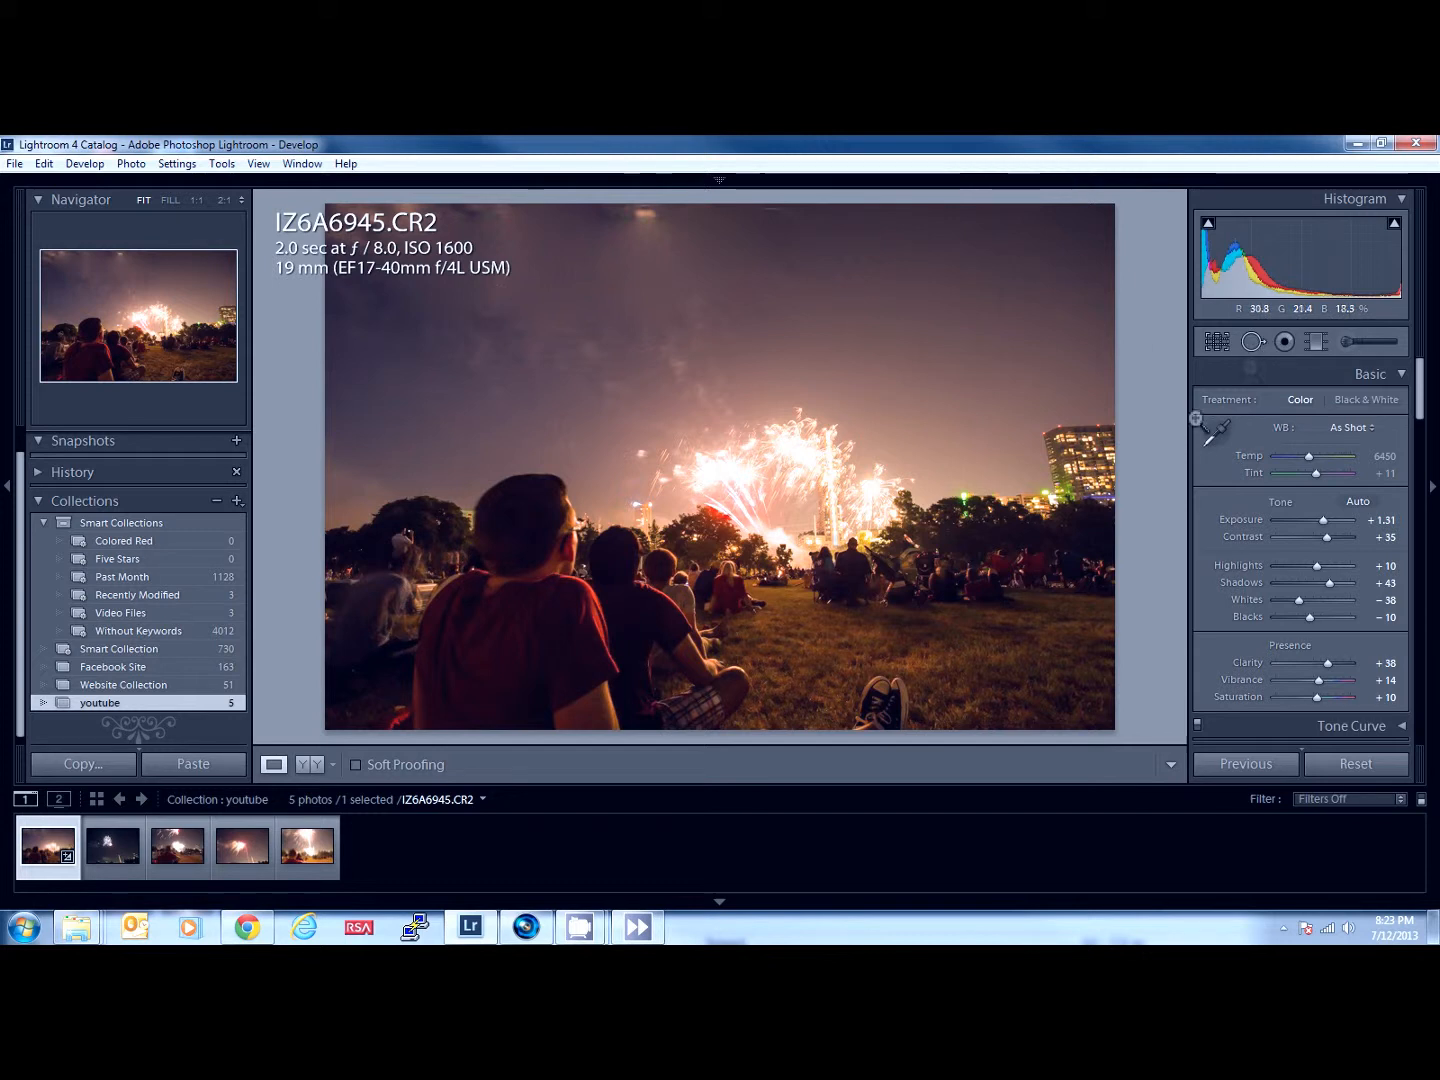
- Delete all four healing spots from the sky and finish spot removal
click(1254, 342)
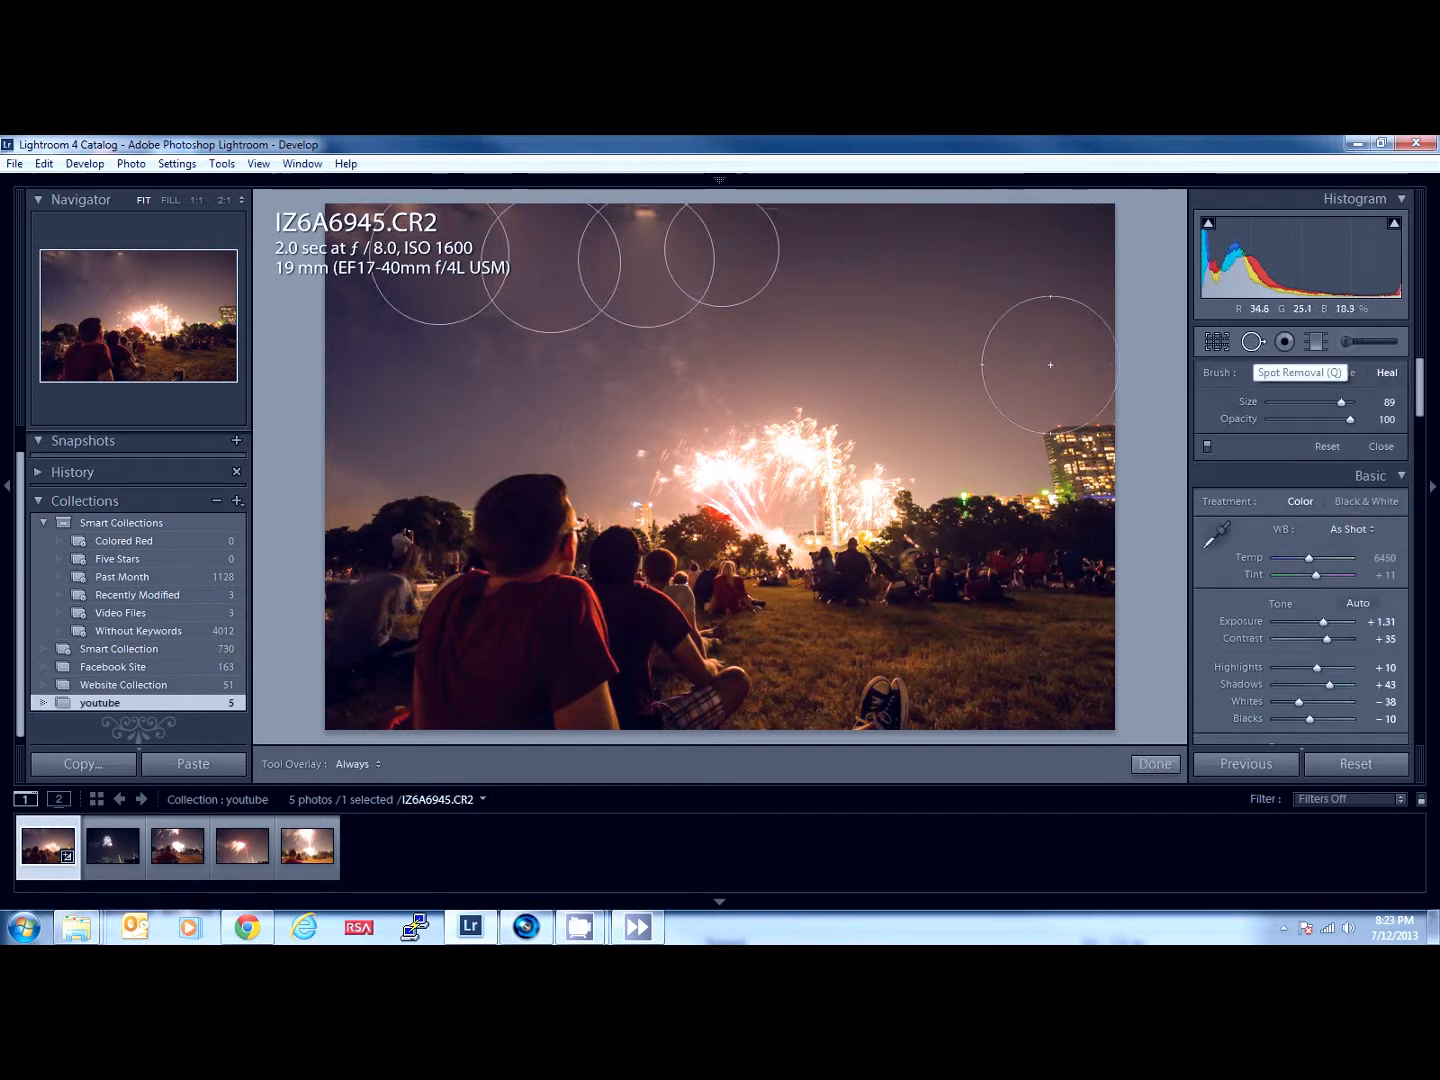
click(422, 290)
key(Delete)
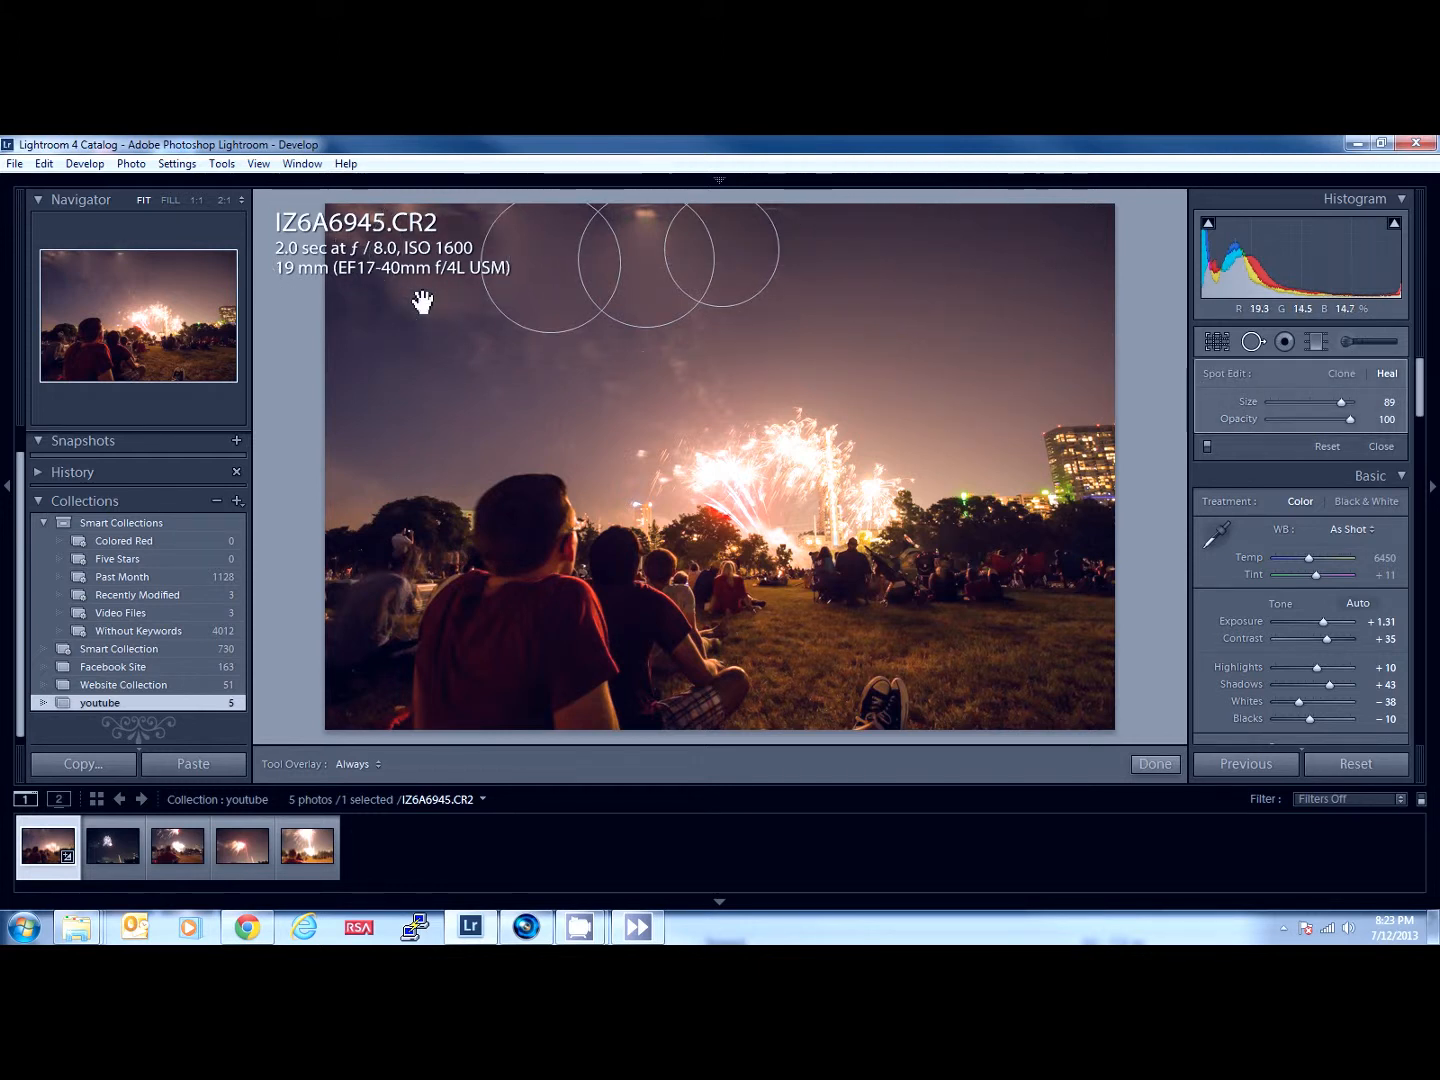
click(554, 313)
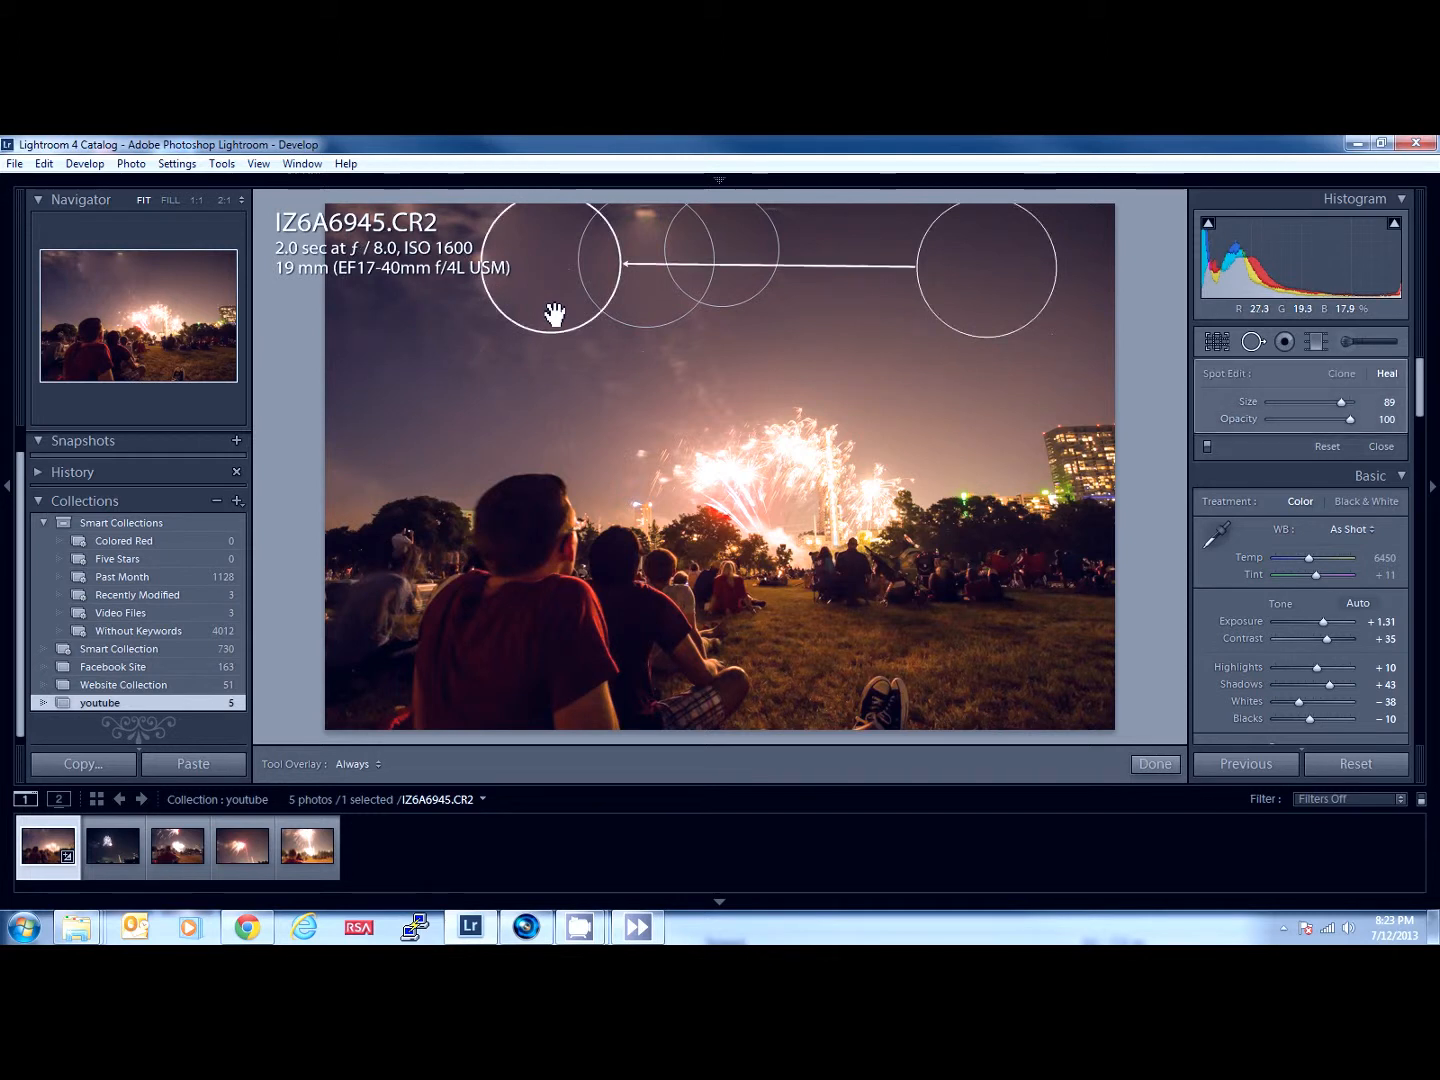
key(Delete)
click(646, 311)
key(Delete)
click(734, 297)
key(Delete)
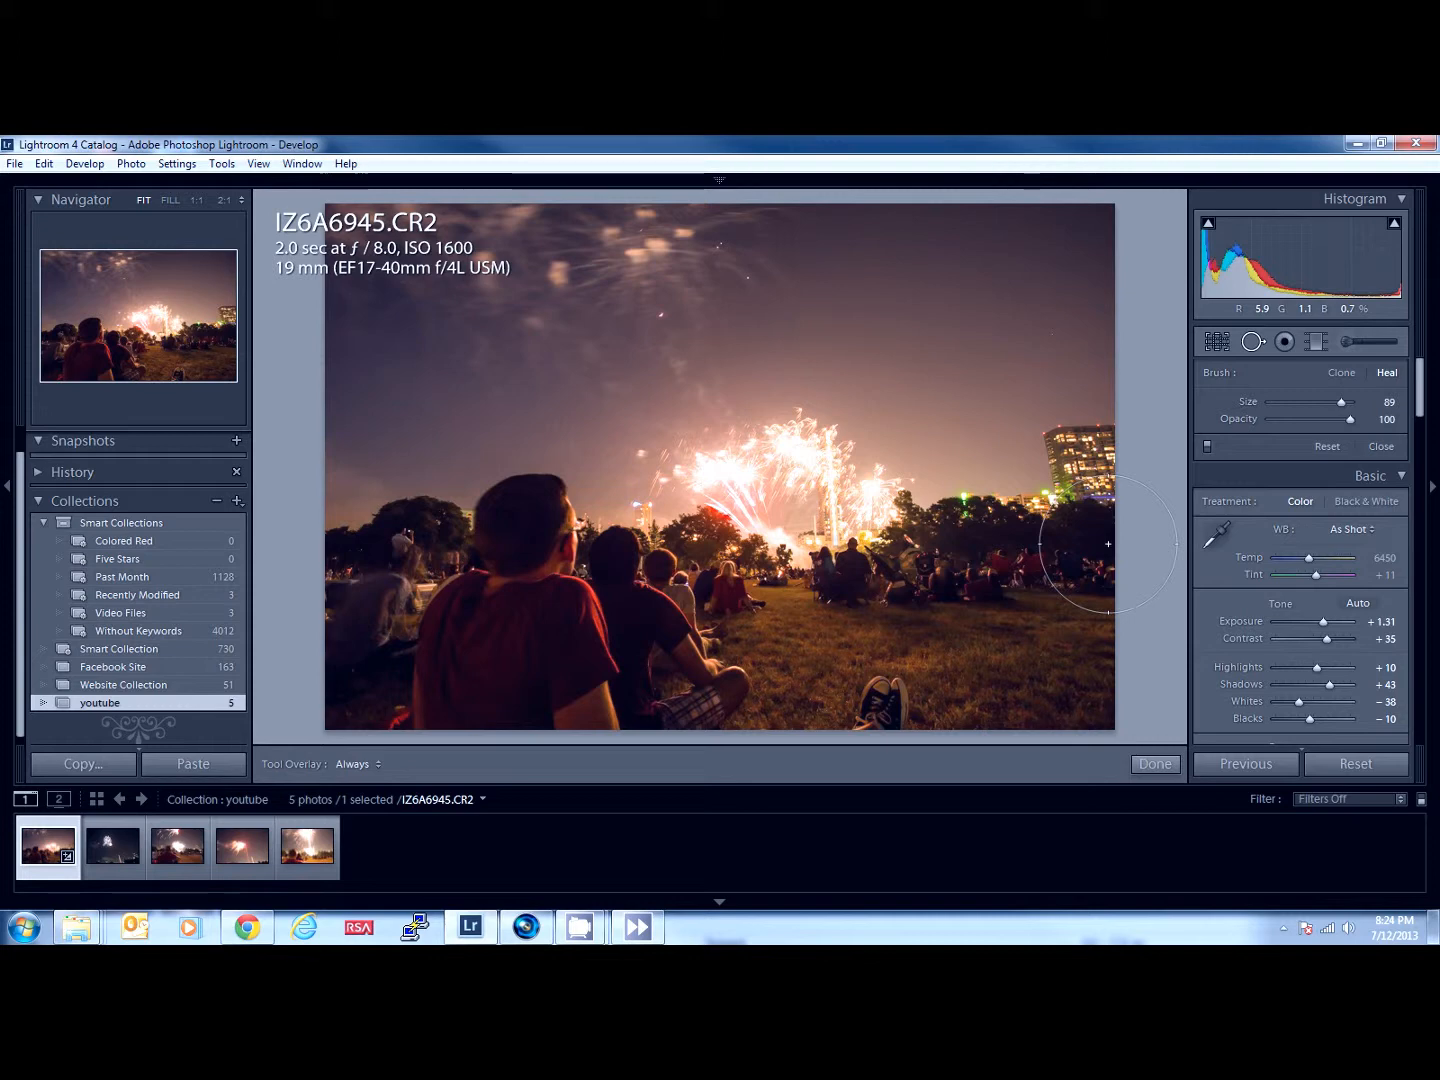
click(1155, 765)
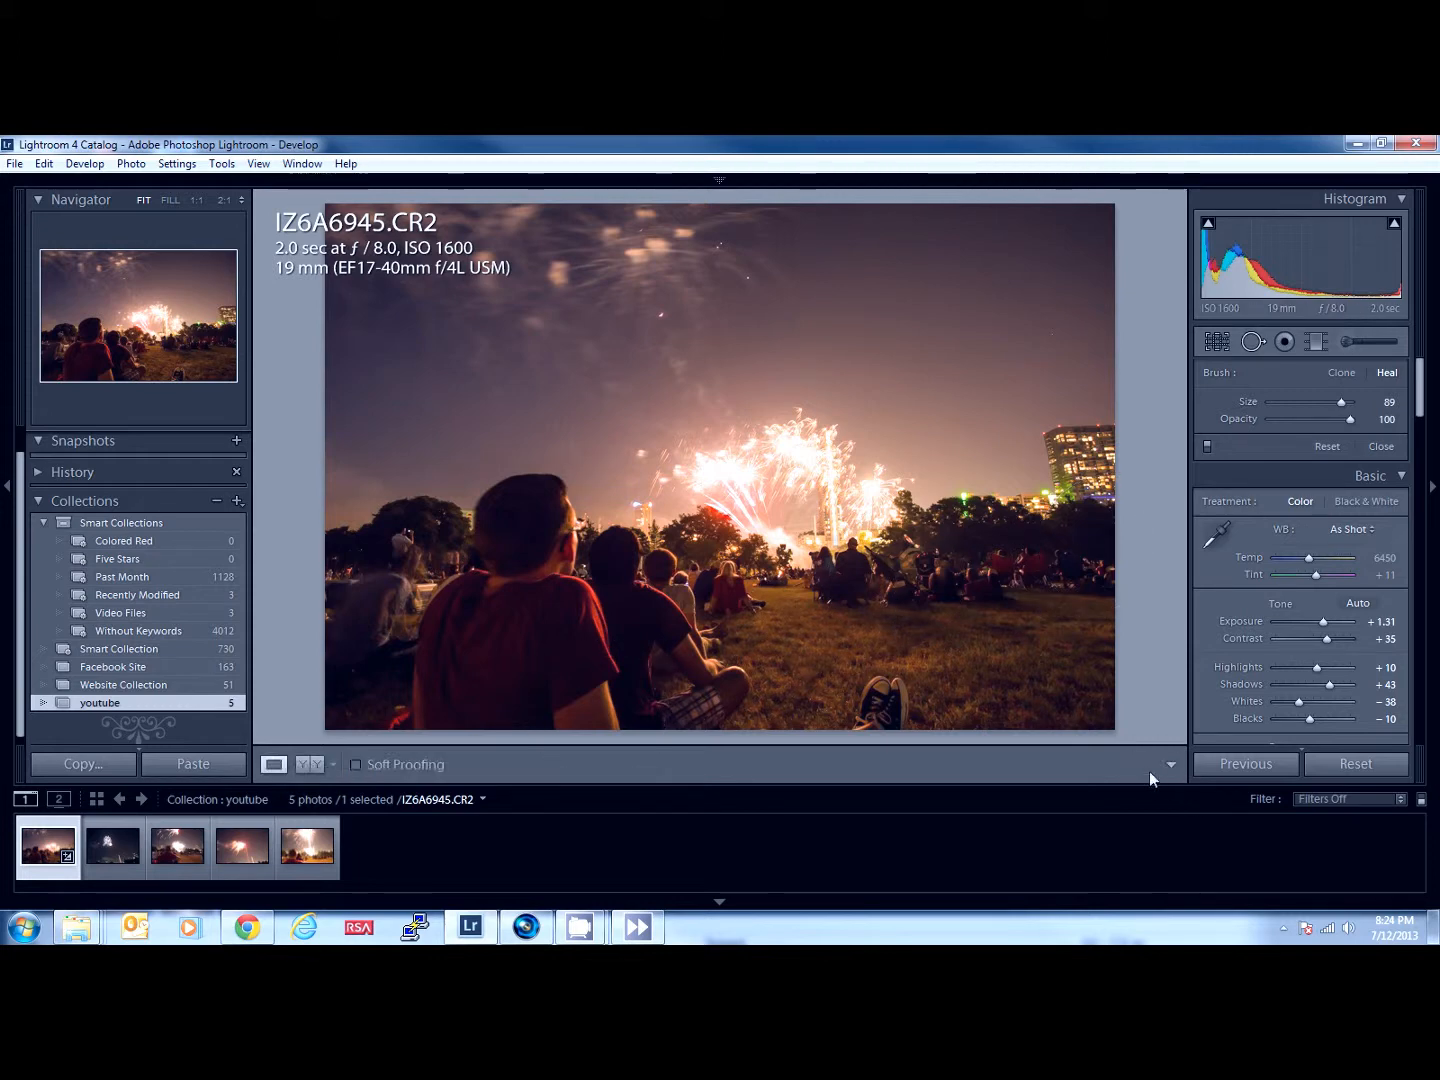
- Compare the photo side by side before and after the edits, and return to the single-photo view
click(305, 766)
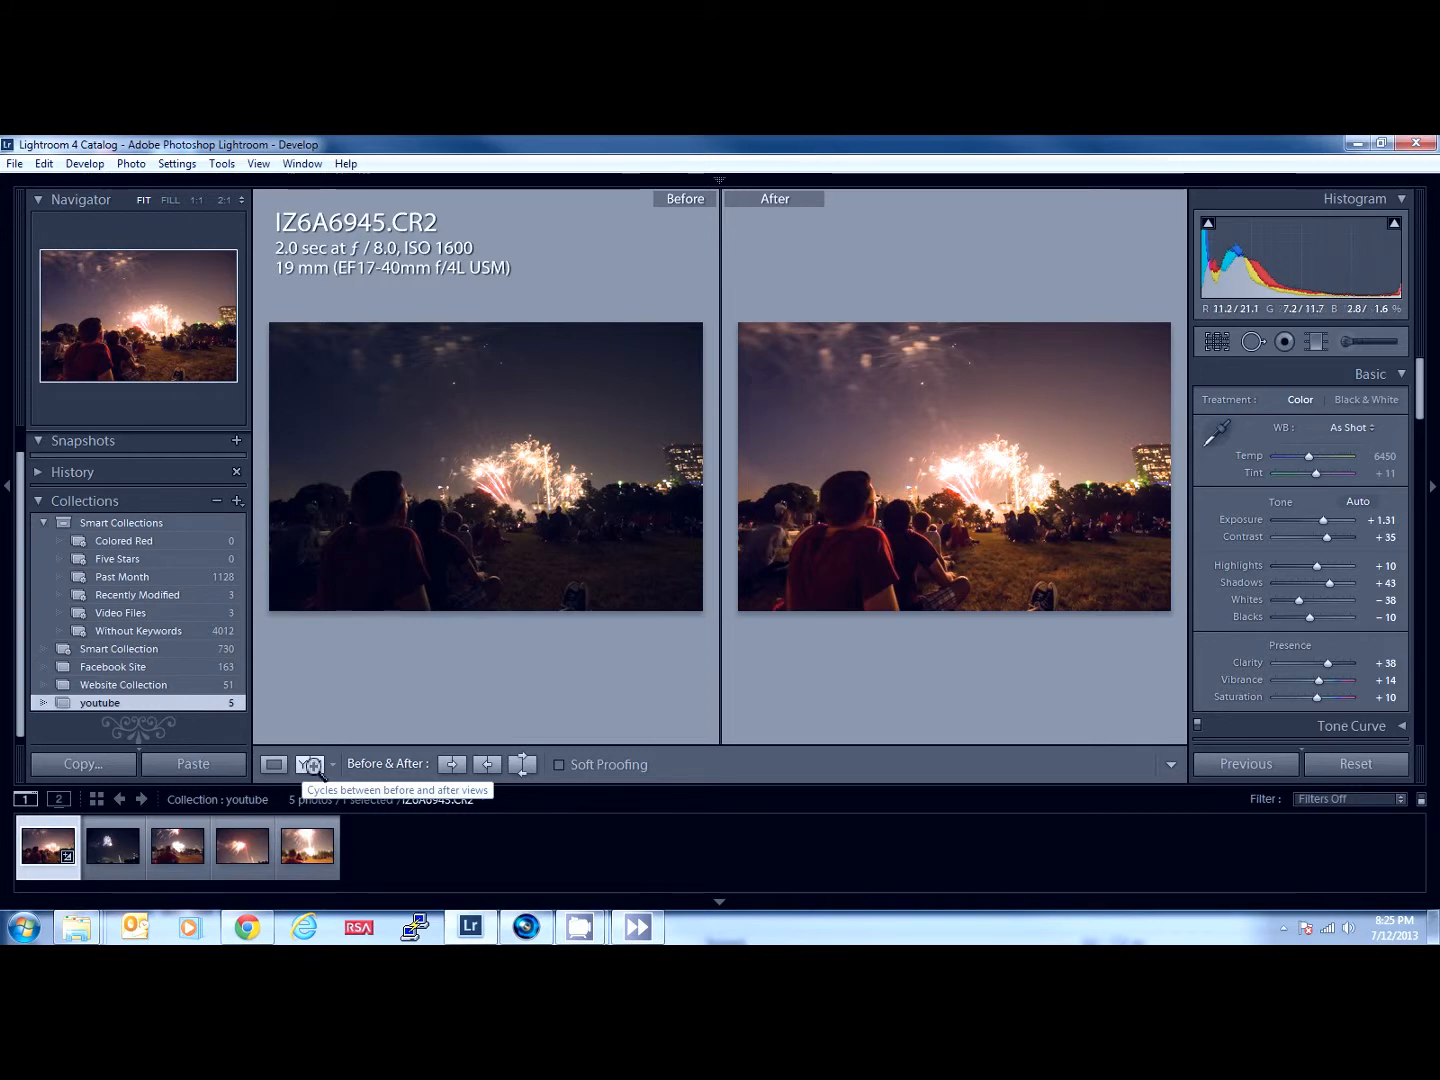
click(314, 766)
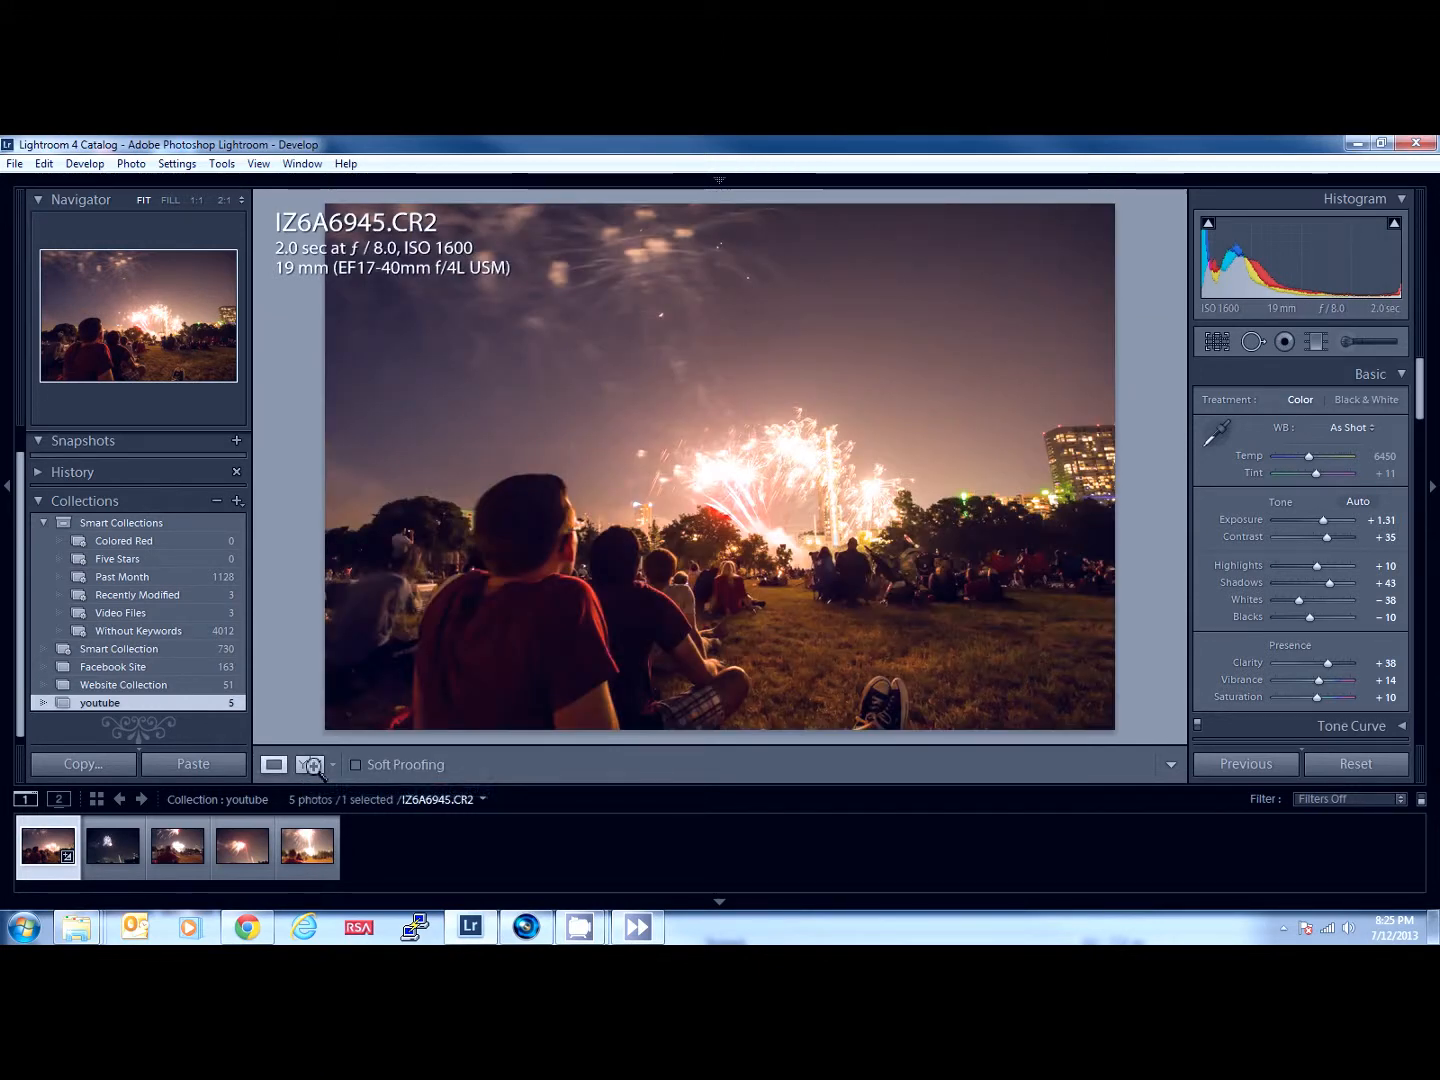